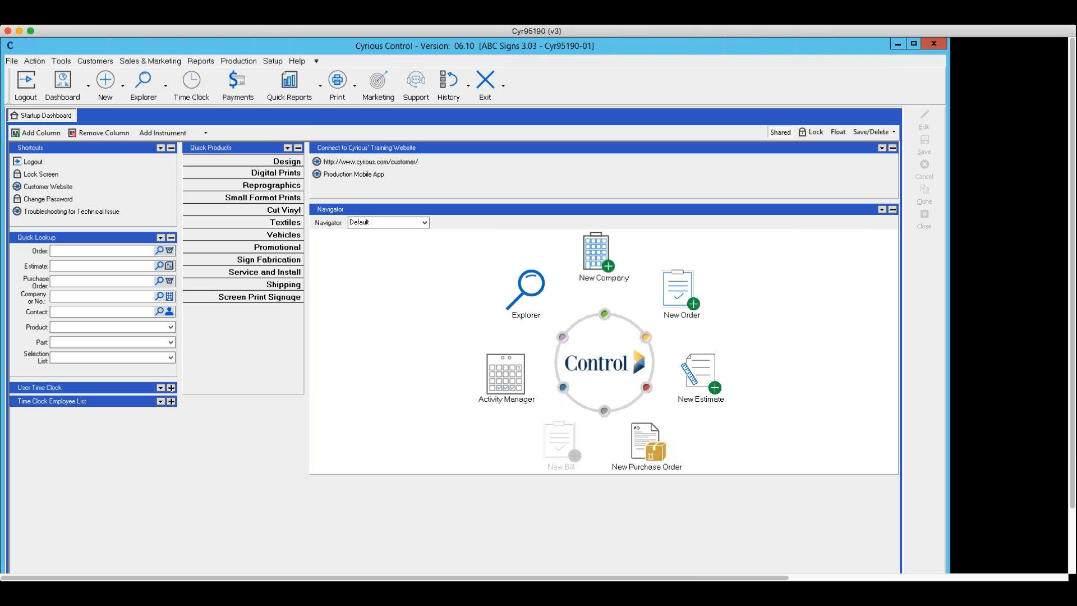
In System Setup, edit the Purchase Orders, Bills, Receiving Documents options and save with receiving documents and purchase orders enabled.
{"action": "left_click", "coordinate": [271, 62]}
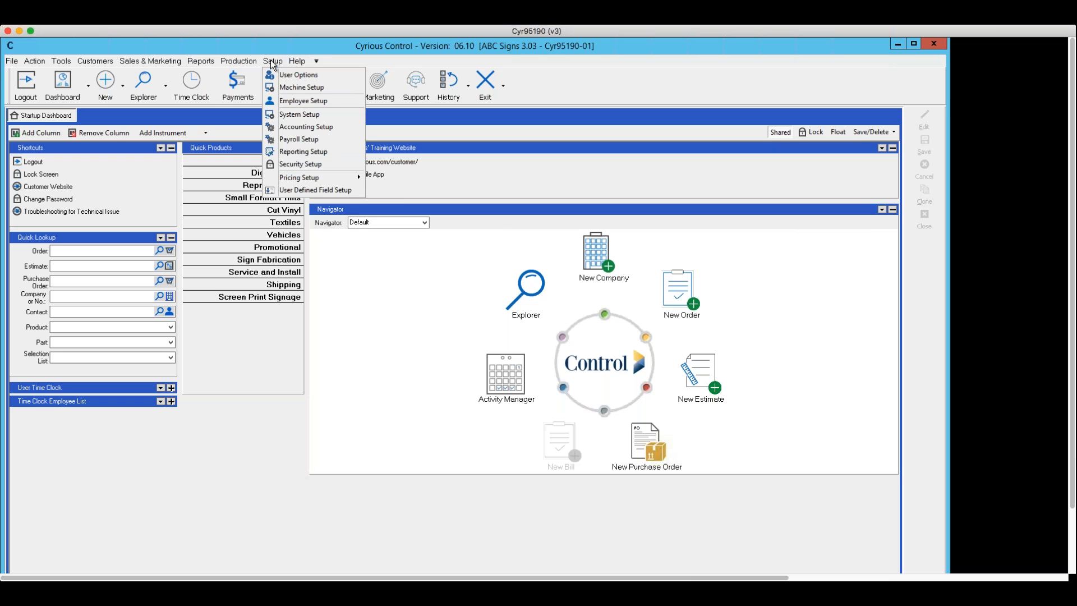
{"action": "left_click", "coordinate": [299, 114]}
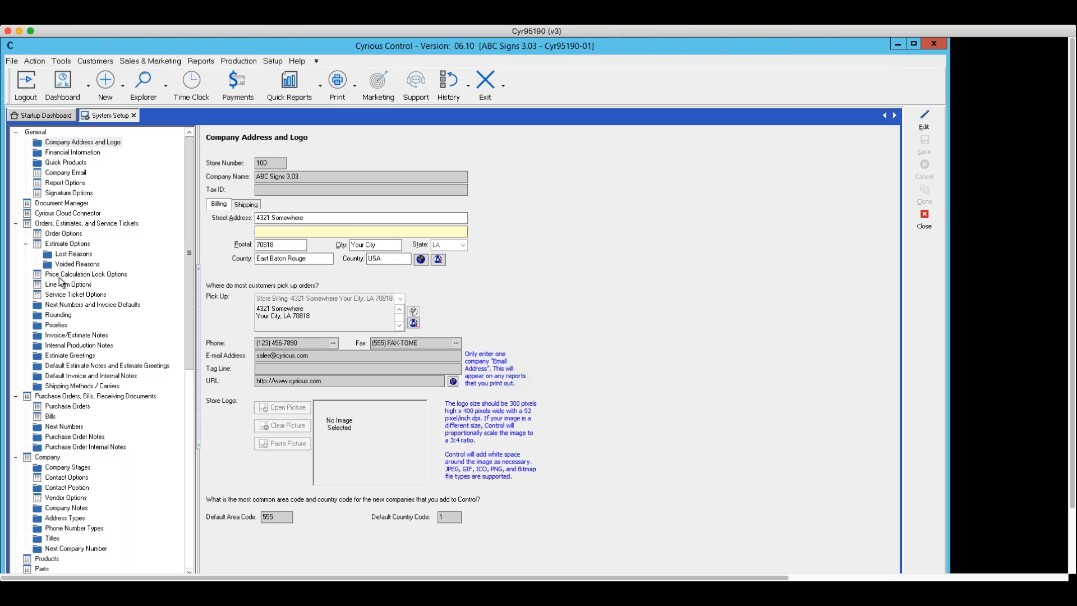
{"action": "left_click", "coordinate": [61, 396]}
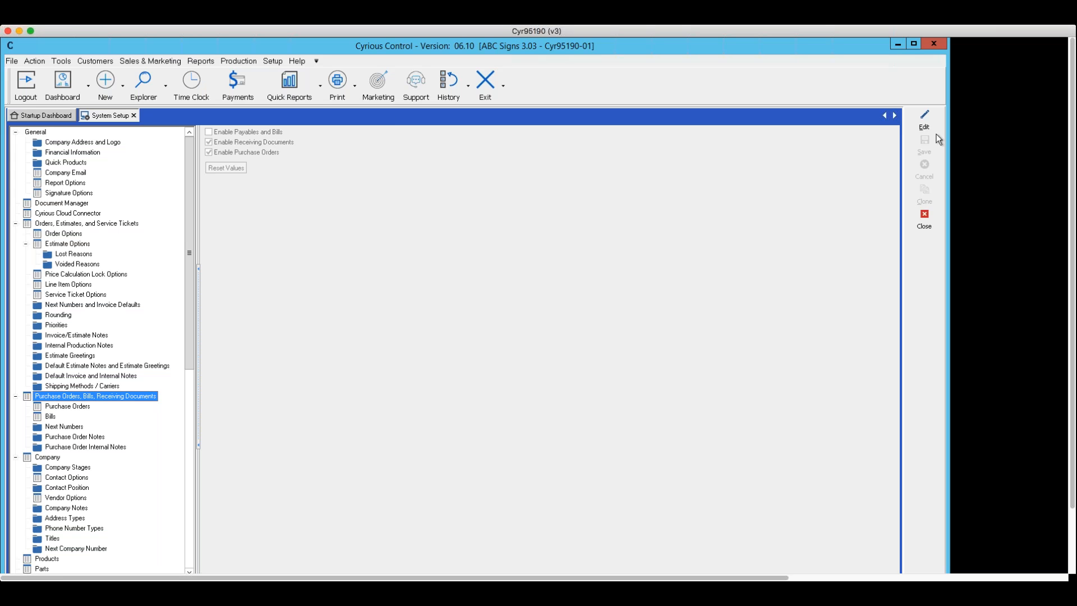
{"action": "left_click", "coordinate": [923, 121]}
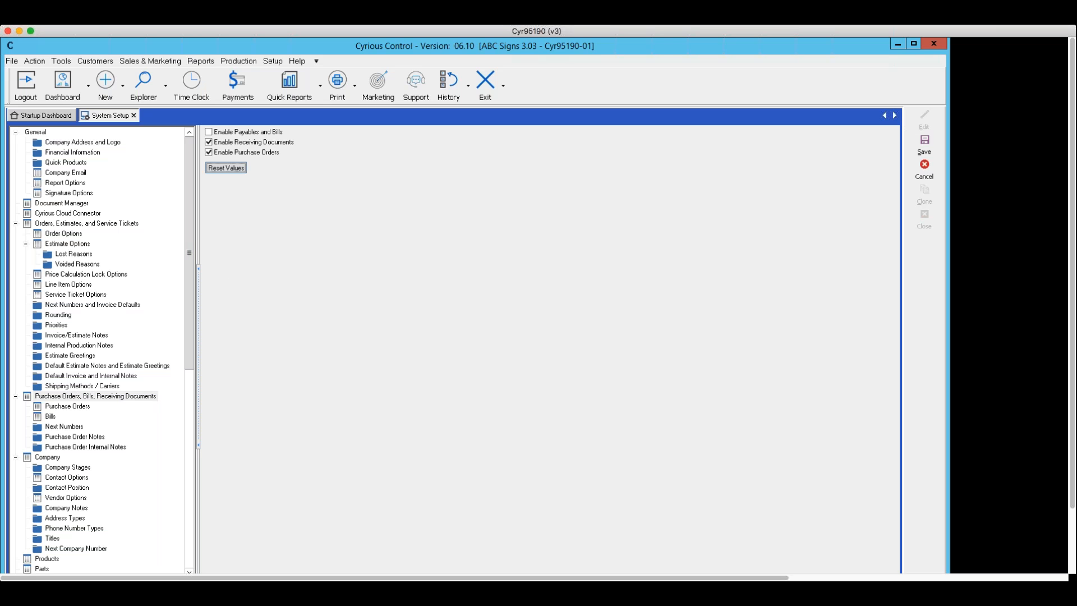
{"action": "left_click", "coordinate": [209, 151]}
{"action": "left_click", "coordinate": [927, 155]}
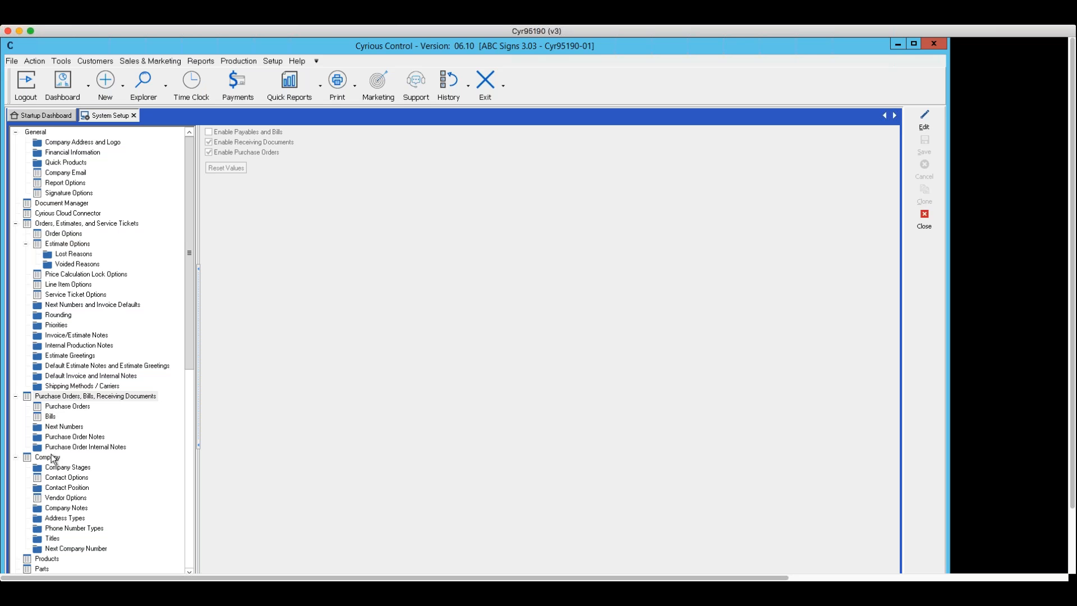
Review the Purchase Orders options in edit mode, including the disclaimer text, and leave them without saving.
{"action": "left_click", "coordinate": [57, 407]}
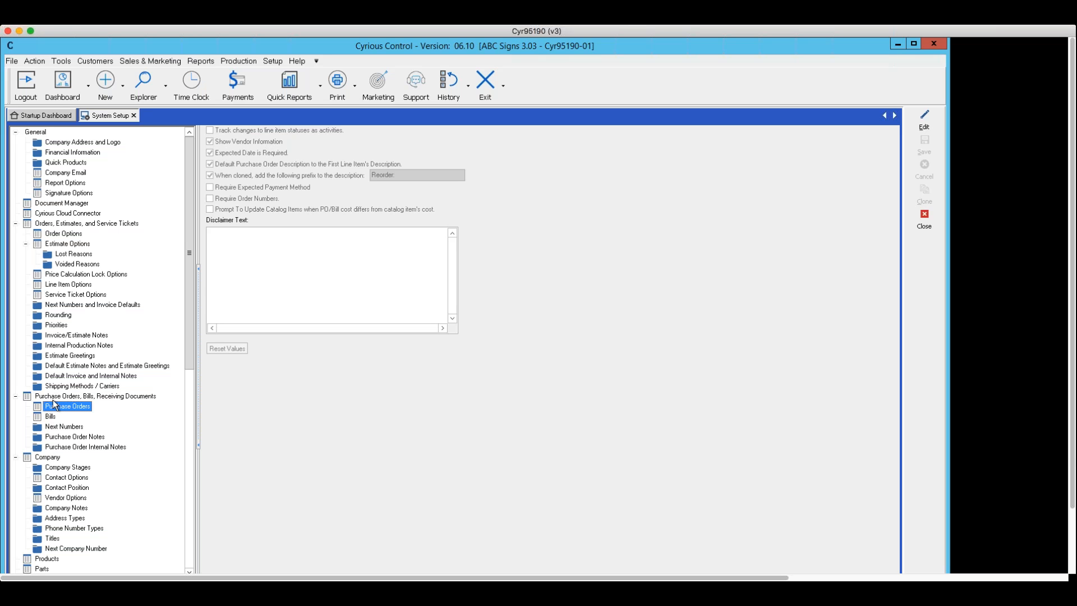
{"action": "left_click", "coordinate": [918, 124]}
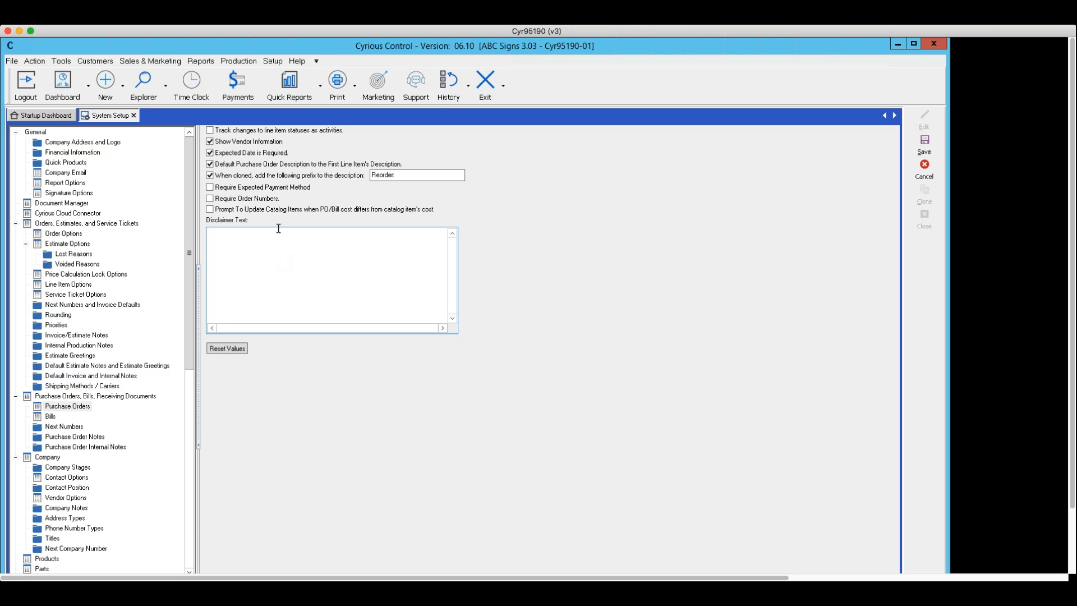
{"action": "left_click", "coordinate": [920, 173]}
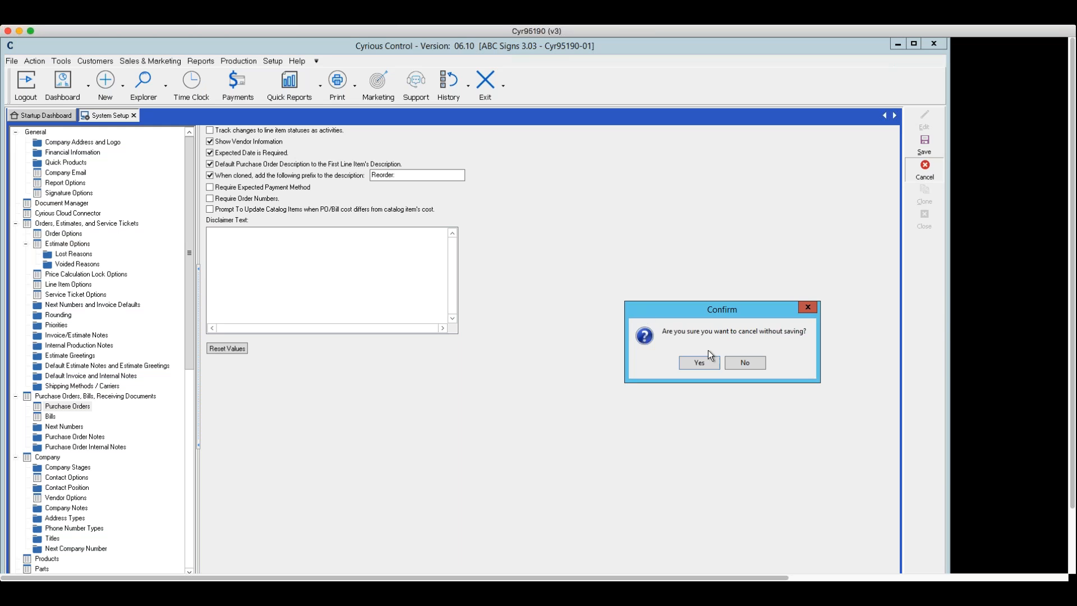
{"action": "left_click", "coordinate": [699, 364]}
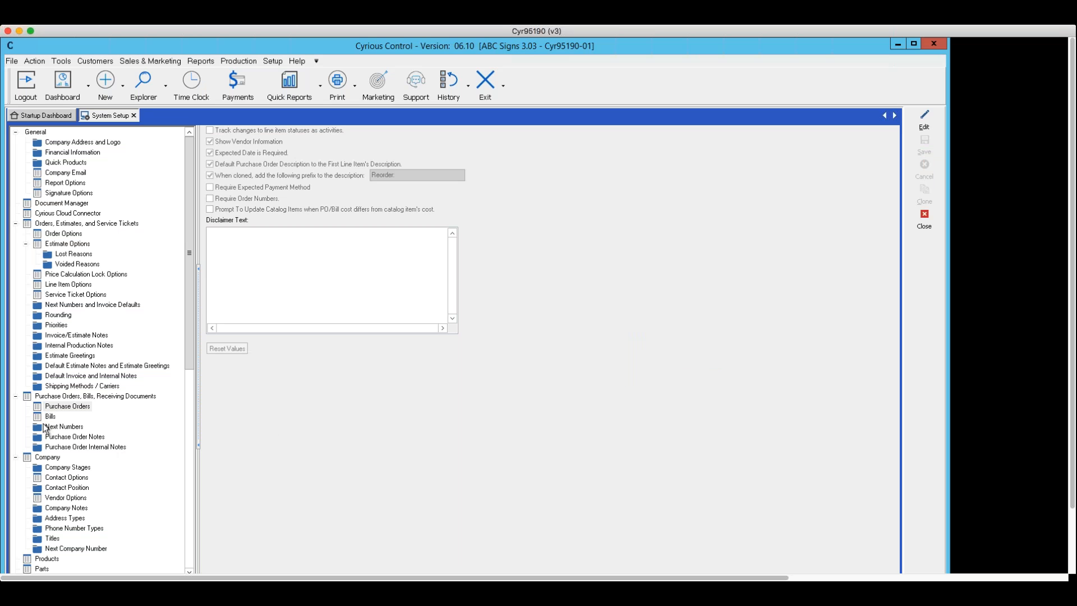
Examine the Bills, Next Numbers, Purchase Order Notes and Purchase Order Internal Notes settings, and close System Setup.
{"action": "left_click", "coordinate": [50, 418]}
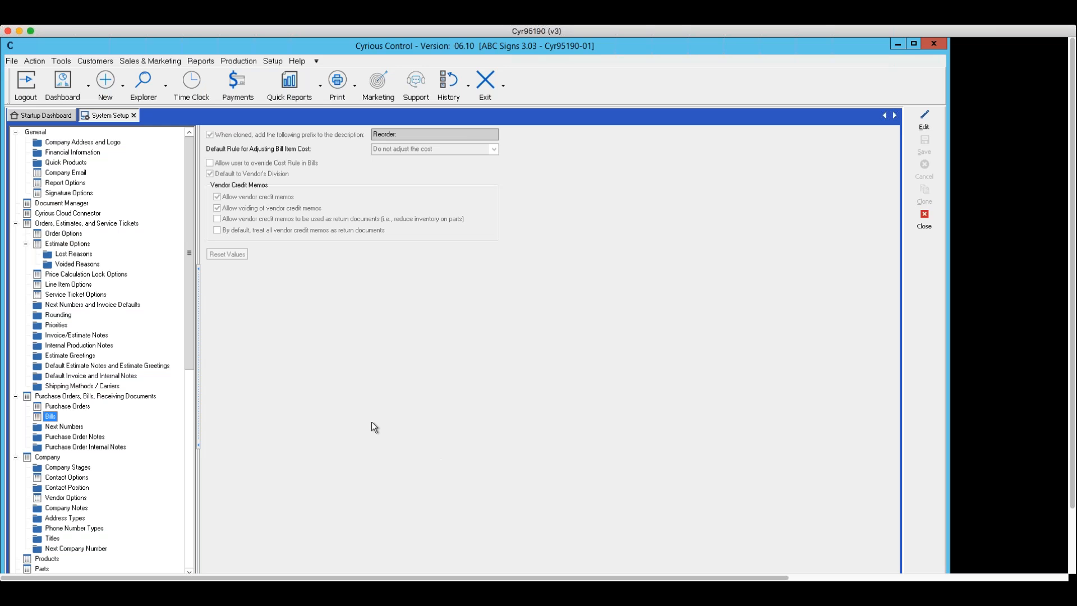
{"action": "left_click", "coordinate": [69, 426]}
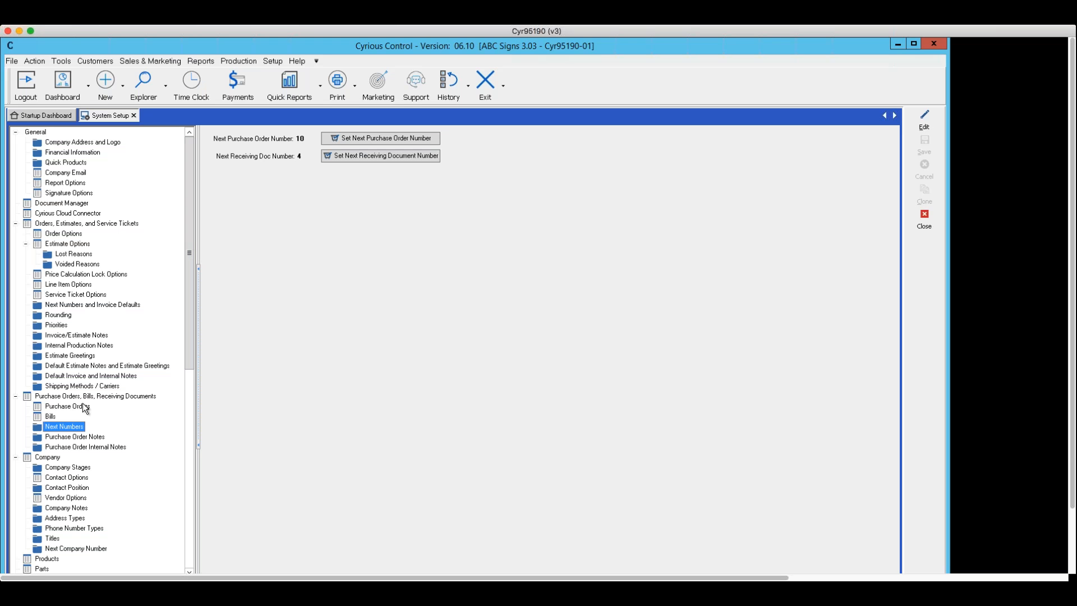
{"action": "left_click", "coordinate": [72, 436]}
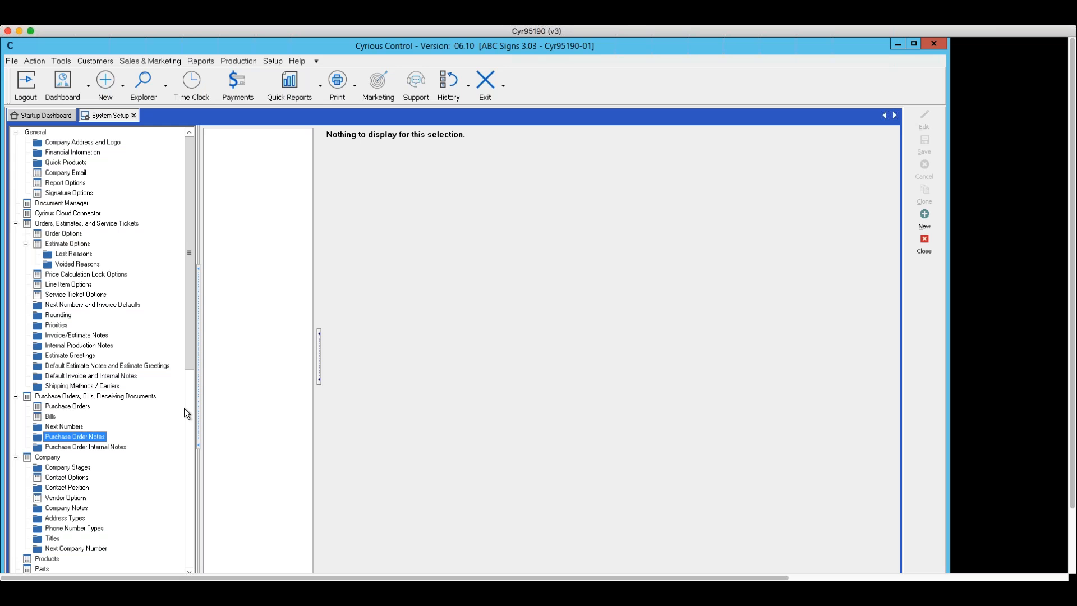
{"action": "left_click", "coordinate": [106, 448]}
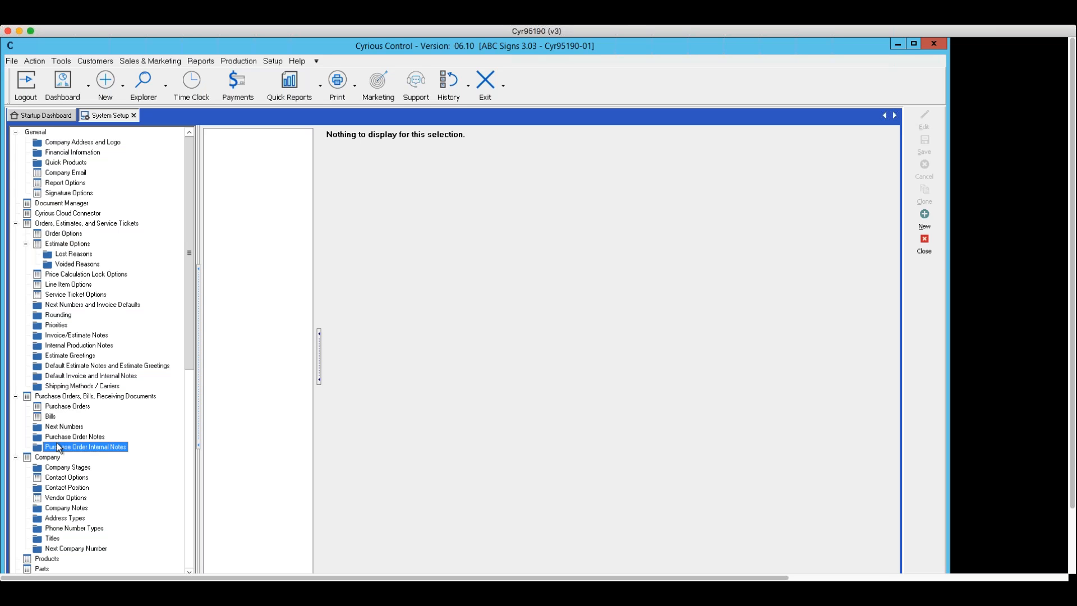
{"action": "left_click", "coordinate": [925, 247]}
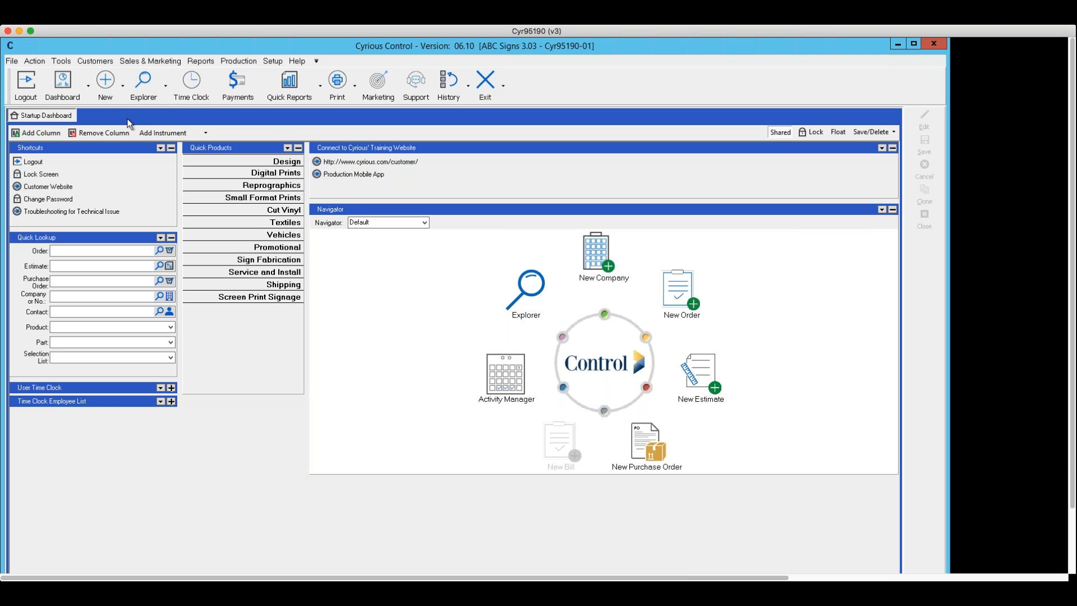
Start a new vendor record, try the additional Prospect classification, and leave only Vendor selected.
{"action": "left_click", "coordinate": [123, 88]}
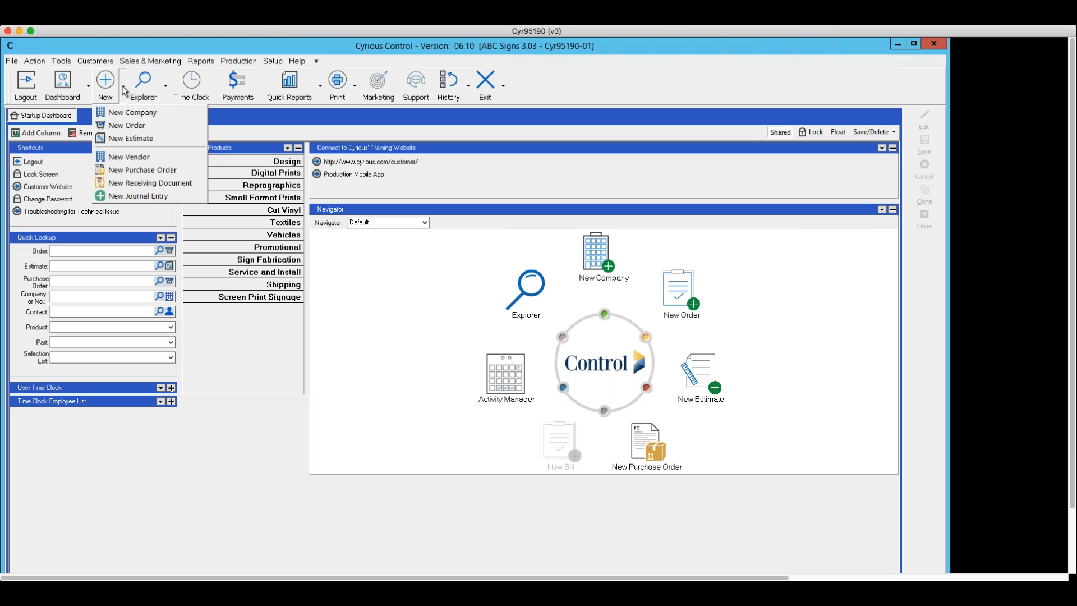
{"action": "left_click", "coordinate": [150, 183]}
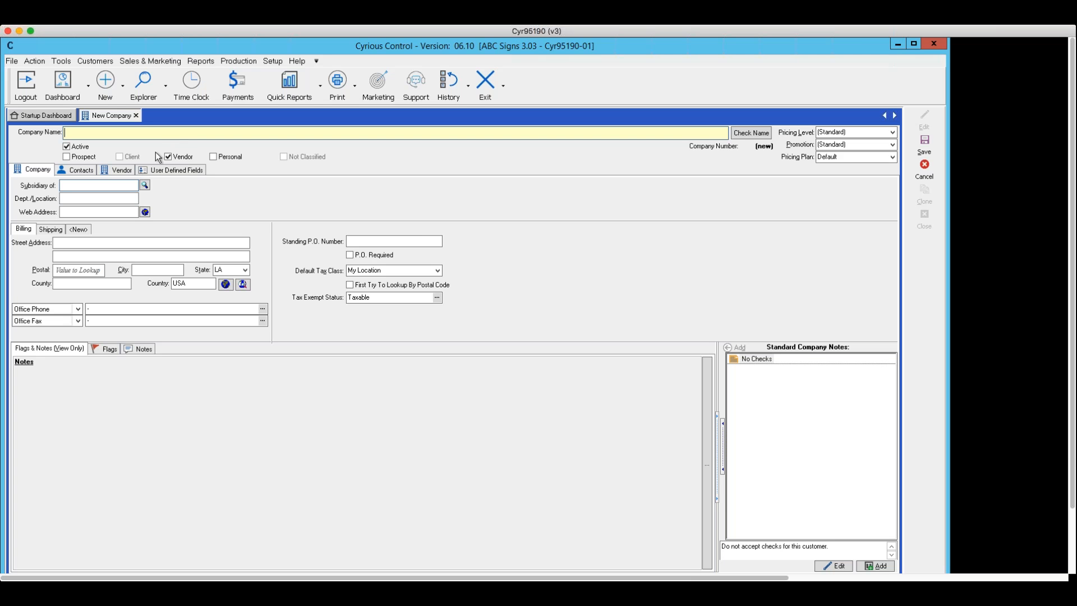
{"action": "left_click", "coordinate": [67, 156]}
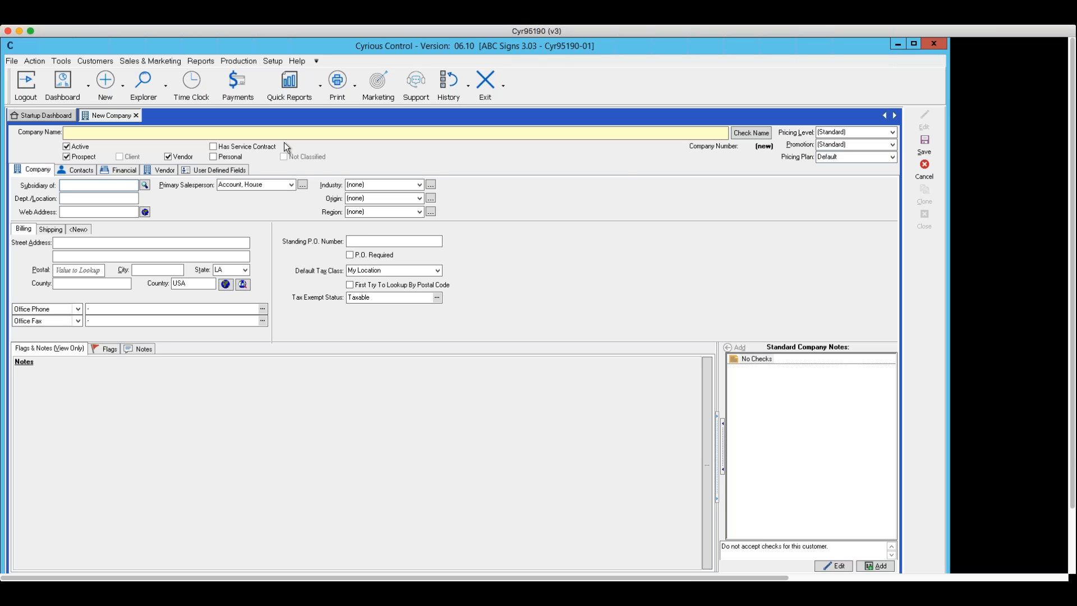
{"action": "left_click", "coordinate": [67, 156]}
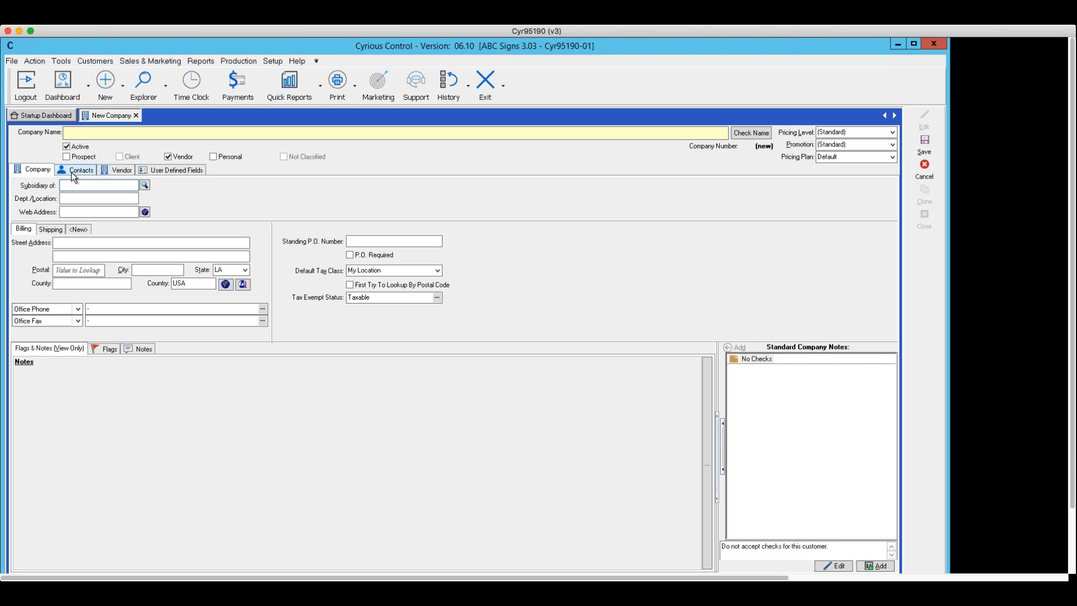
Examine the new vendor's company, contact and vendor details, including the 1099 option, vendor tax number and account number fields.
{"action": "left_click", "coordinate": [40, 174]}
{"action": "left_click", "coordinate": [74, 169]}
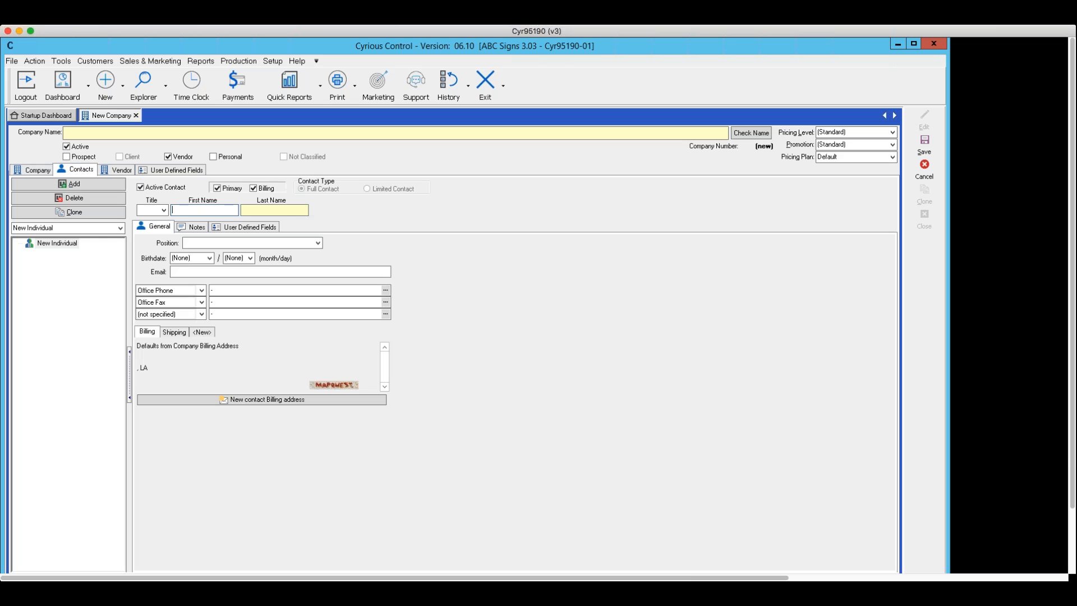
{"action": "left_click", "coordinate": [39, 170]}
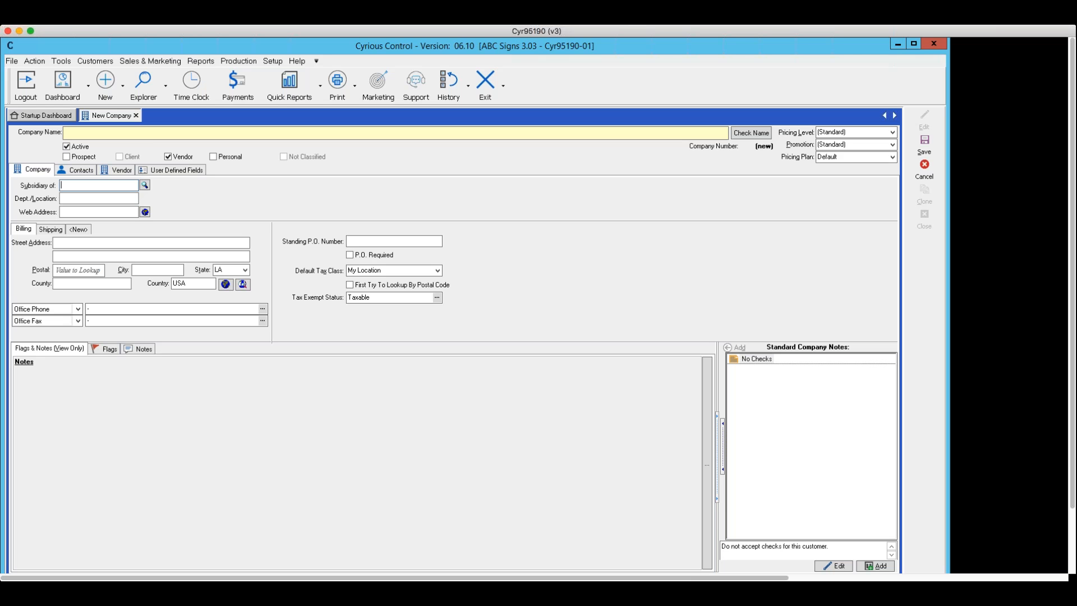
{"action": "left_click", "coordinate": [119, 170]}
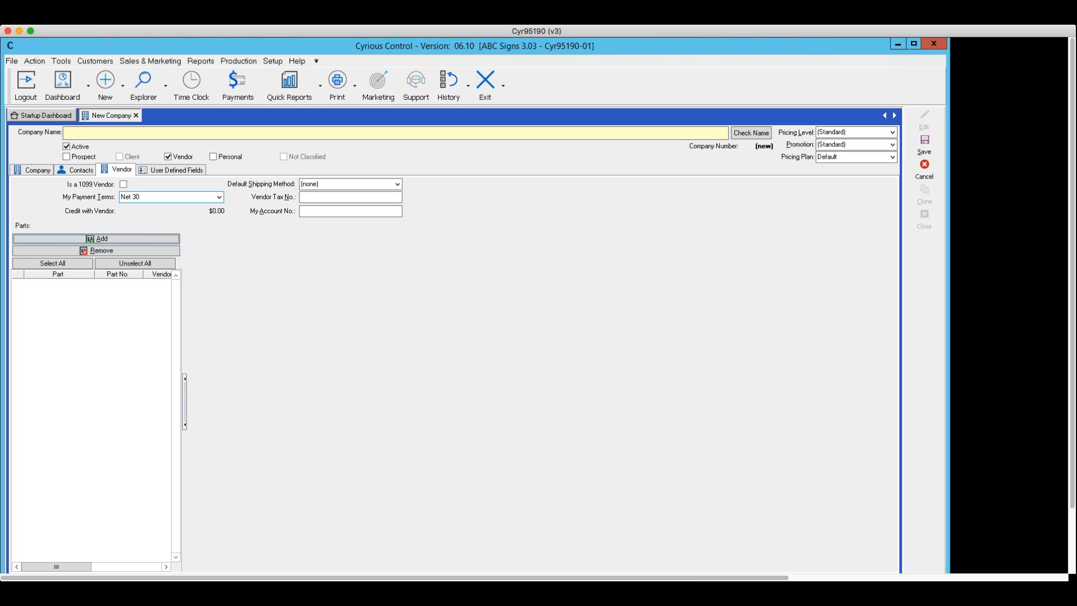
{"action": "left_click", "coordinate": [303, 197]}
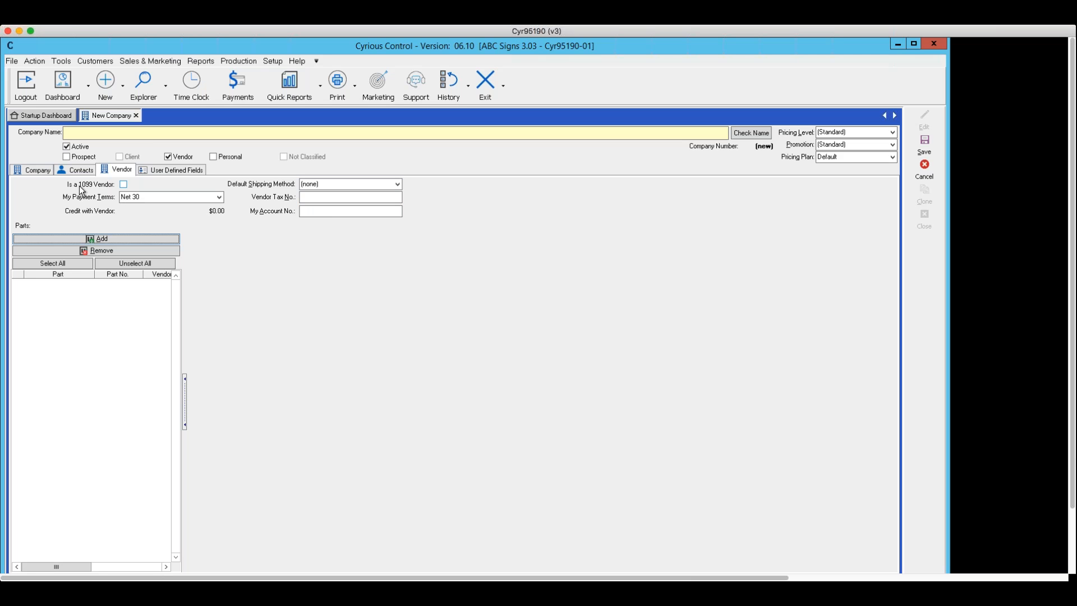
{"action": "left_click", "coordinate": [124, 184]}
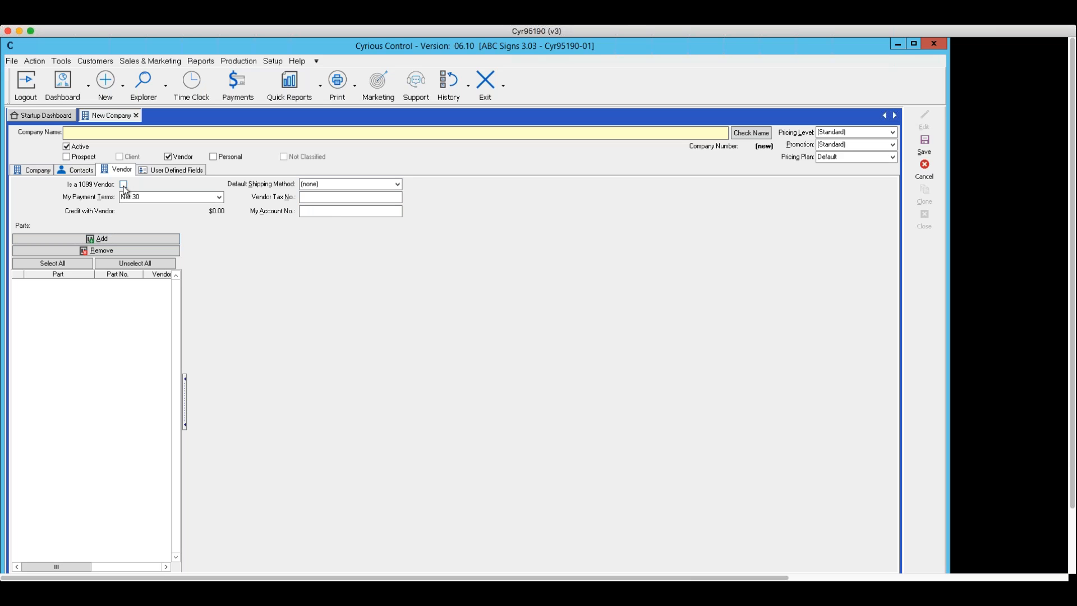
{"action": "left_click", "coordinate": [124, 185]}
{"action": "left_click", "coordinate": [320, 212]}
Begin adding parts to the vendor and include Cold Matet Laminate from Materials, Laminates, Cold Lamination in the selected items.
{"action": "left_click", "coordinate": [52, 239]}
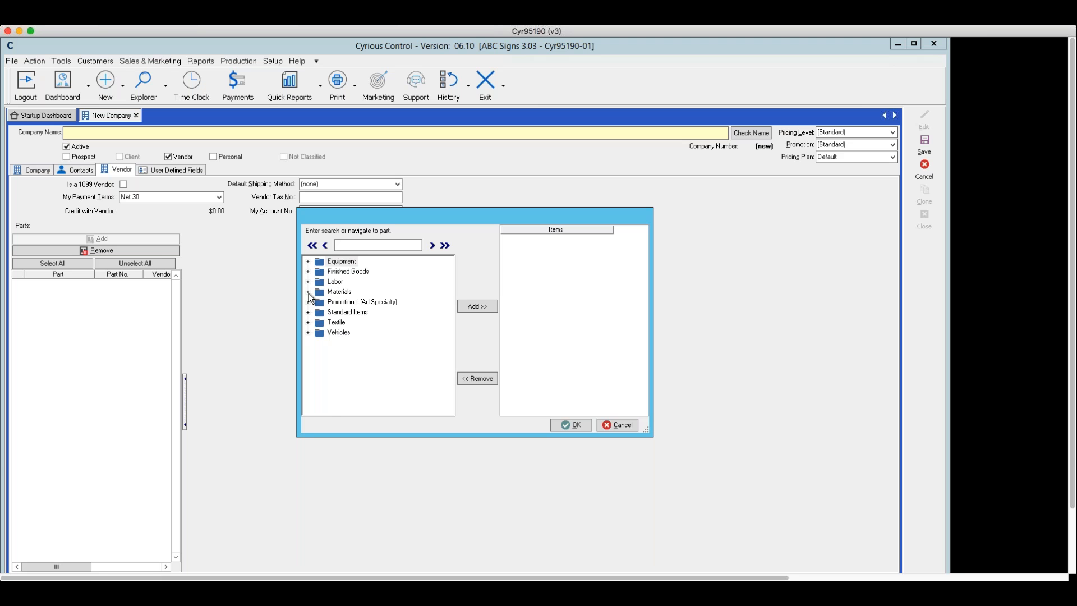
{"action": "left_click", "coordinate": [308, 292]}
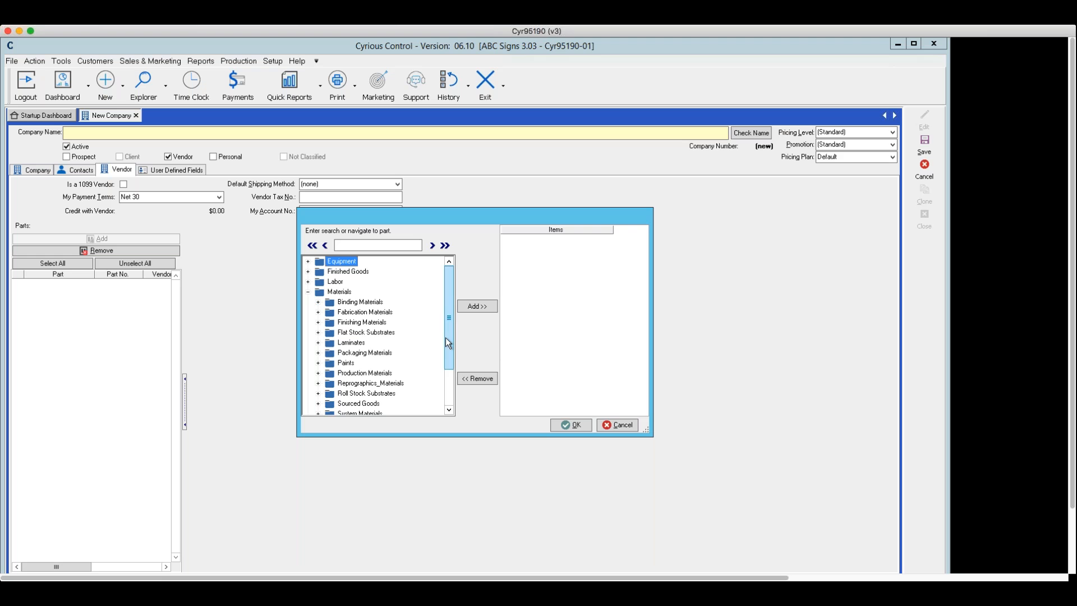
{"action": "left_click_drag", "start_coordinate": [449, 334], "coordinate": [454, 350]}
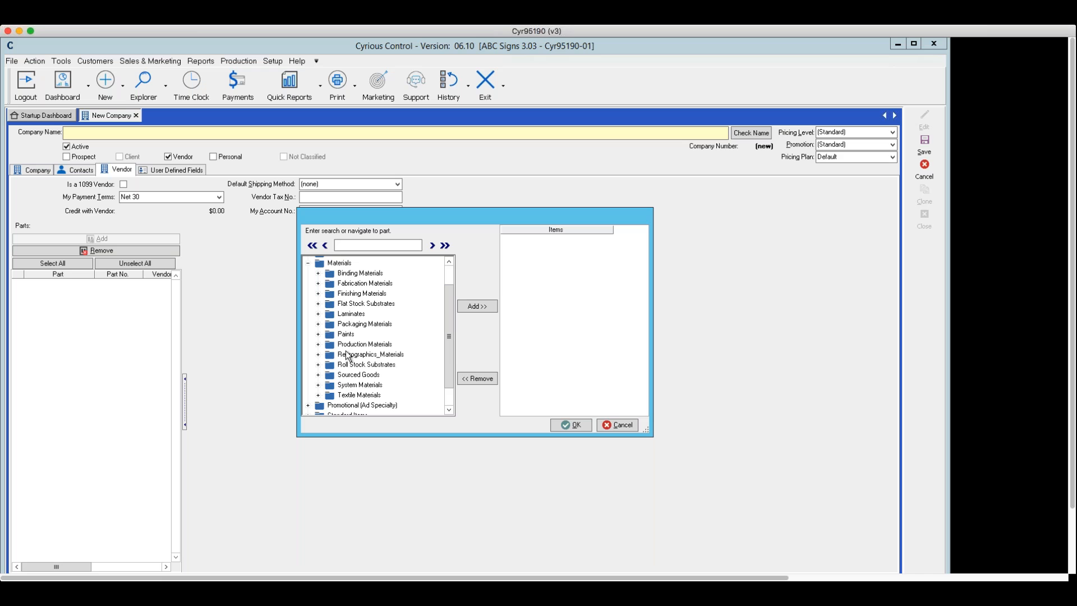
{"action": "left_click", "coordinate": [318, 314]}
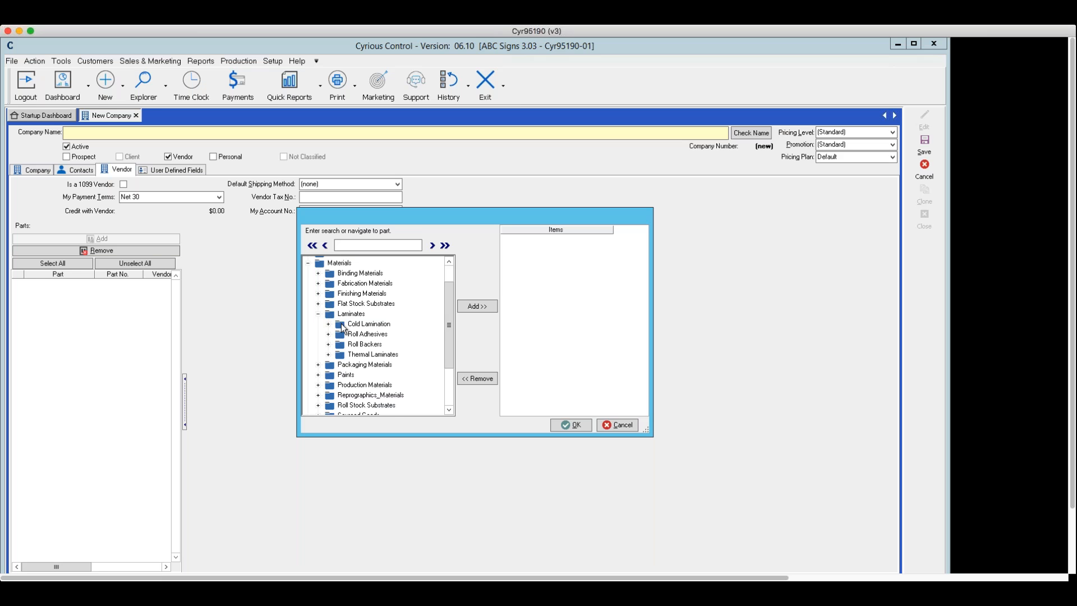
{"action": "left_click", "coordinate": [329, 324]}
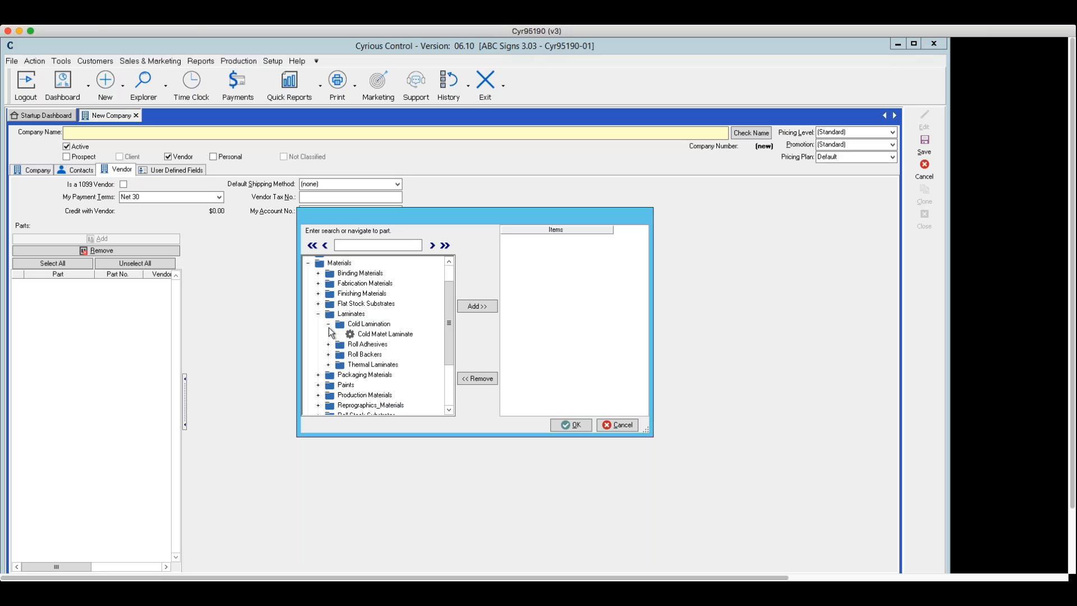
{"action": "left_click", "coordinate": [376, 333]}
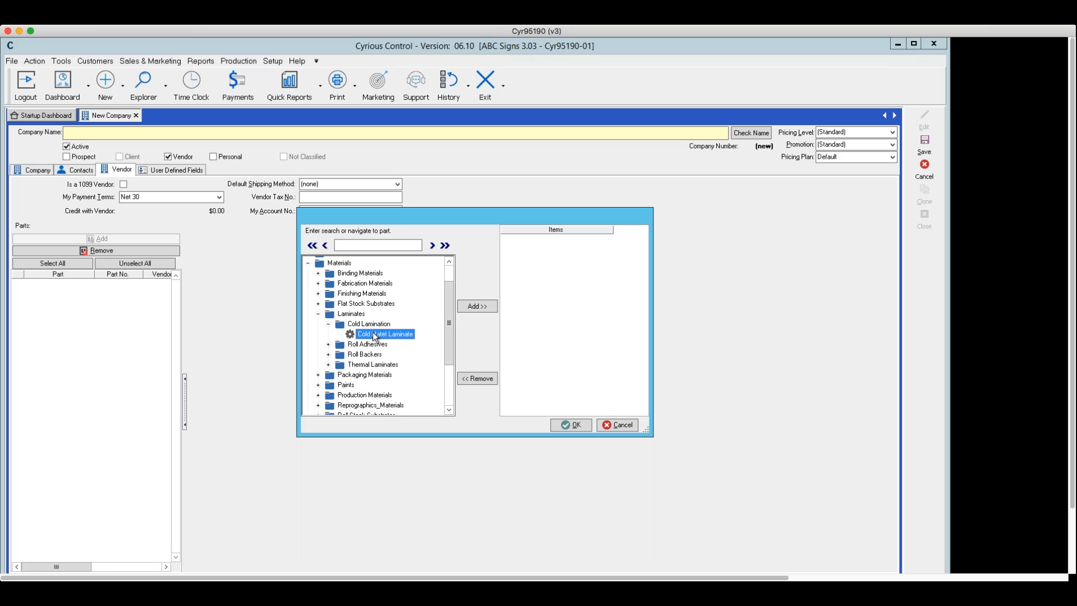
{"action": "left_click", "coordinate": [477, 307]}
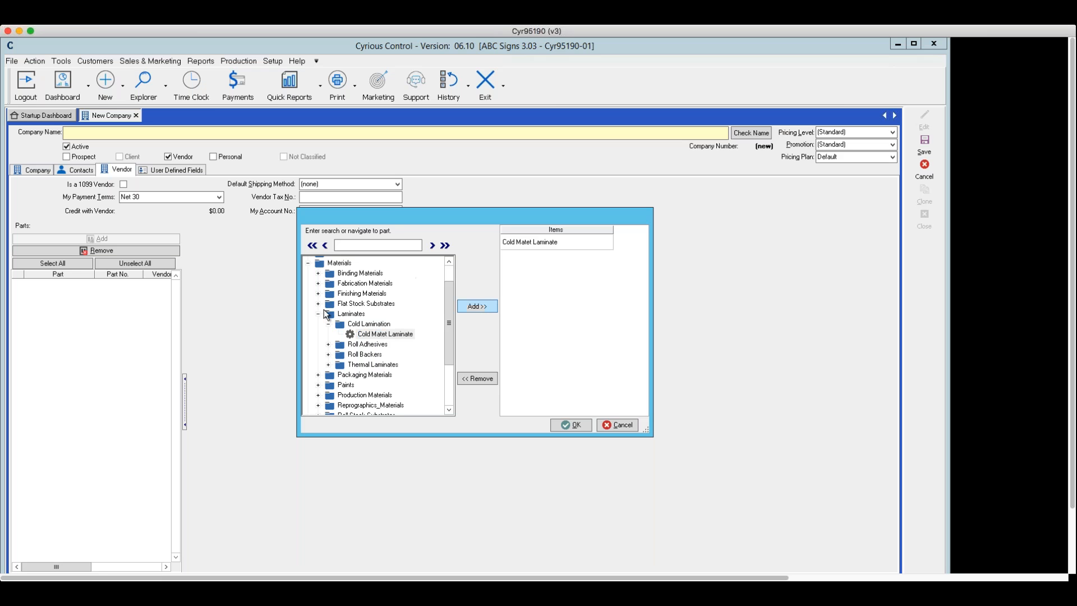
Add Standard 10oz Print Vinyl from Roll Stock Substrates, Print Vinyl to the vendor's selected part items.
{"action": "left_click", "coordinate": [318, 314]}
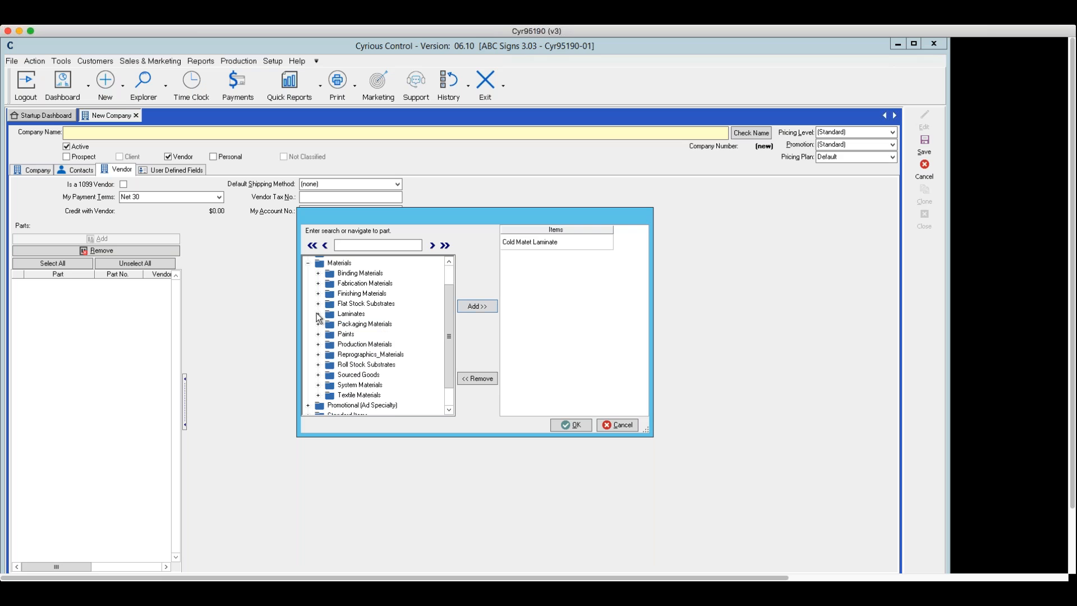
{"action": "left_click", "coordinate": [317, 364]}
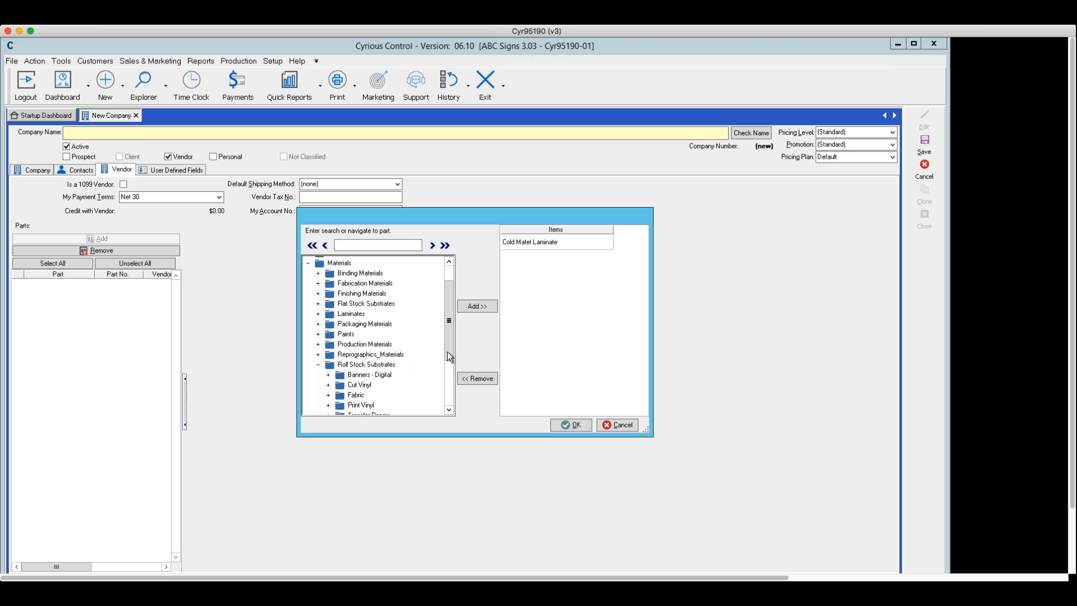
{"action": "left_click_drag", "start_coordinate": [450, 334], "coordinate": [450, 341]}
{"action": "left_click", "coordinate": [329, 379]}
{"action": "left_click_drag", "start_coordinate": [449, 318], "coordinate": [430, 342]}
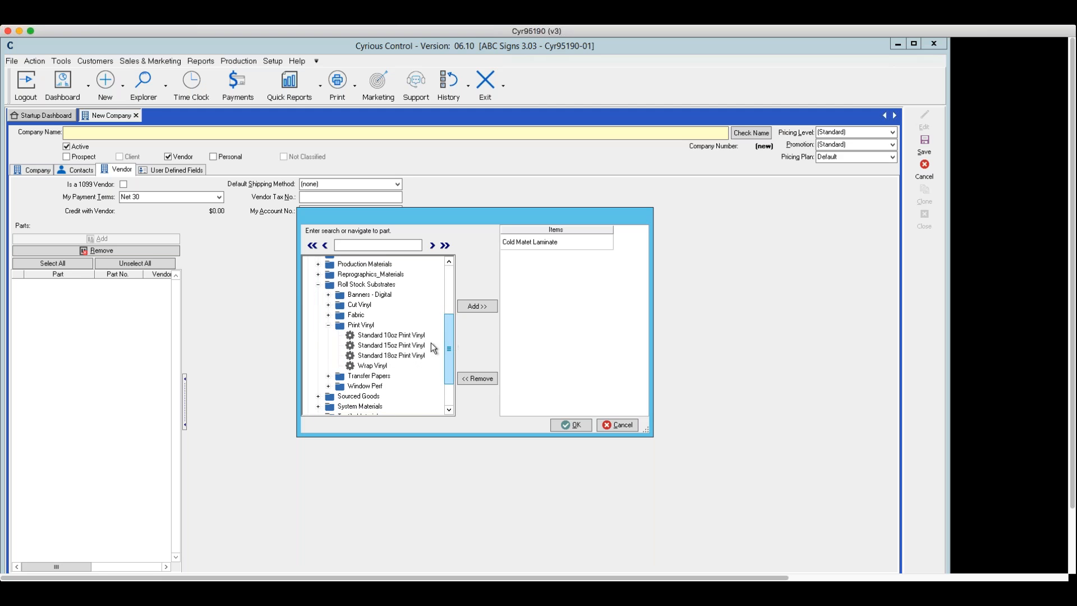
{"action": "left_click", "coordinate": [394, 336]}
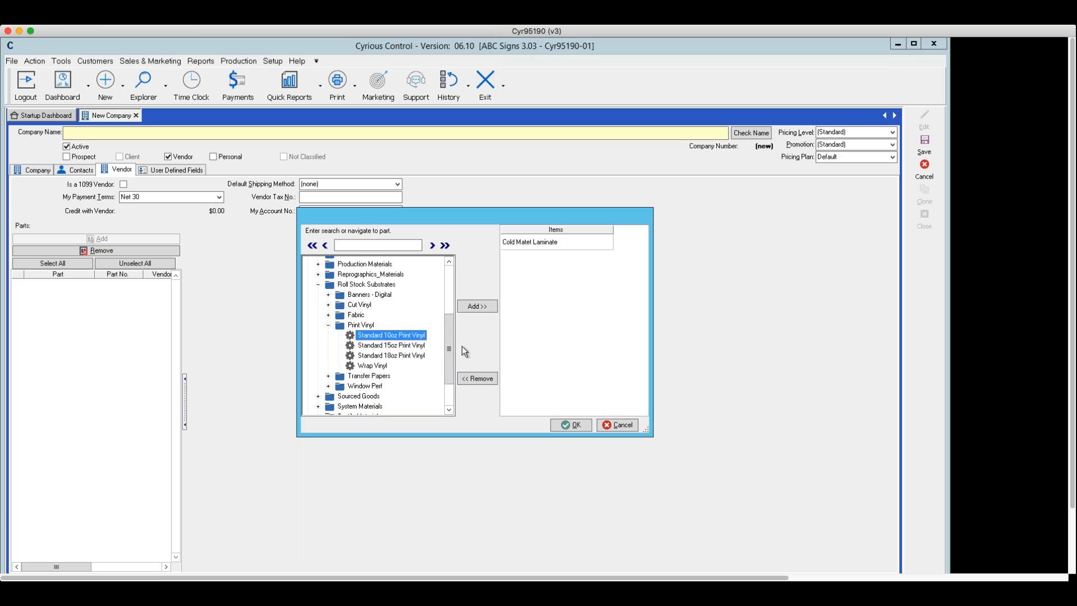
{"action": "left_click", "coordinate": [477, 307]}
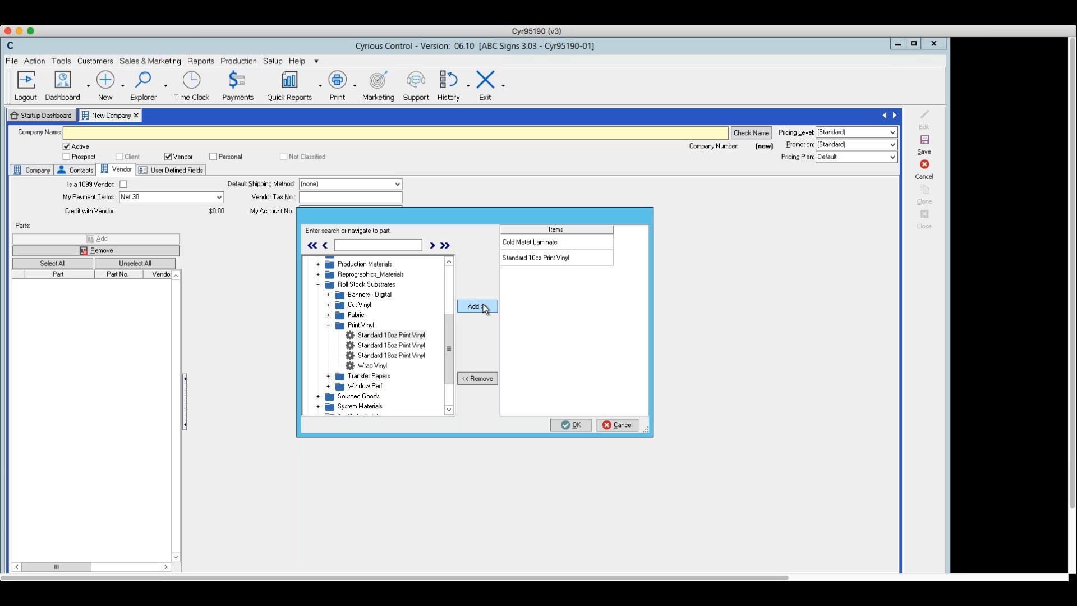
Add Wrap Vinyl to the selected items and accept the part selection for the new vendor.
{"action": "left_click", "coordinate": [373, 366]}
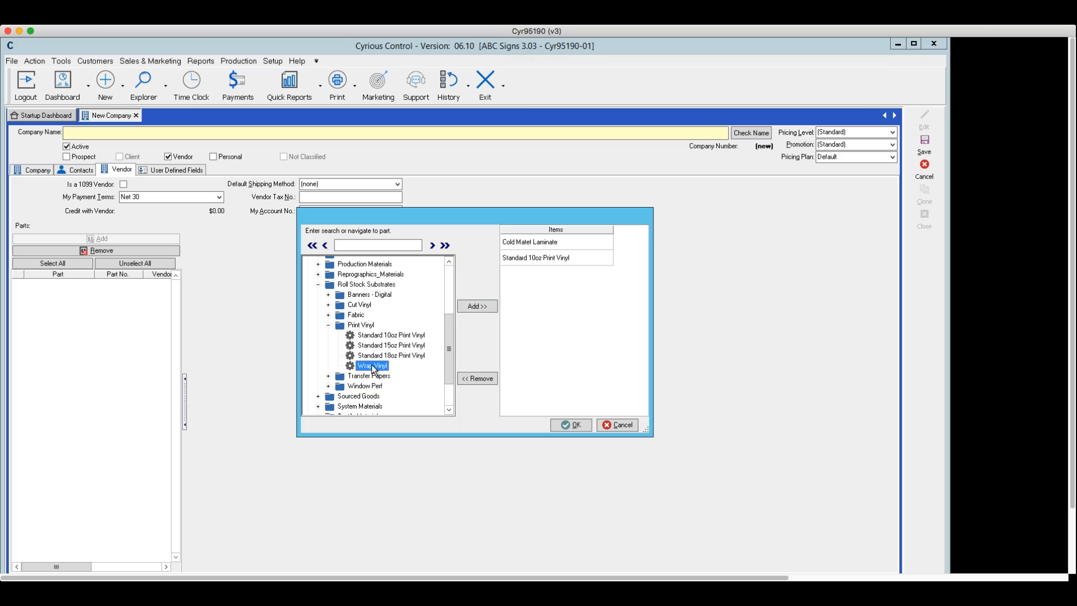
{"action": "left_click", "coordinate": [474, 303]}
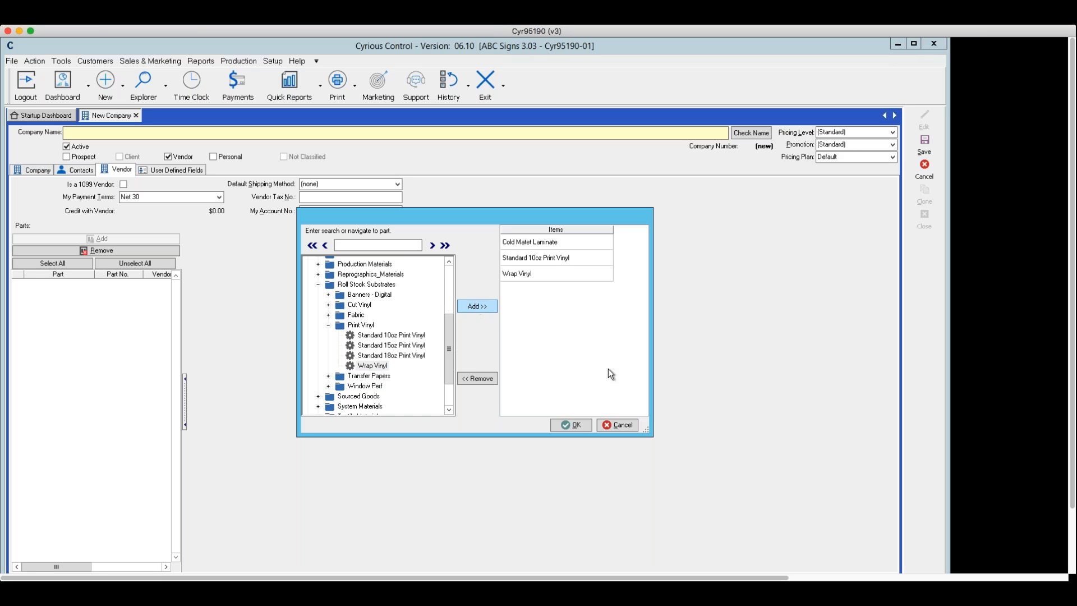
{"action": "left_click", "coordinate": [574, 425]}
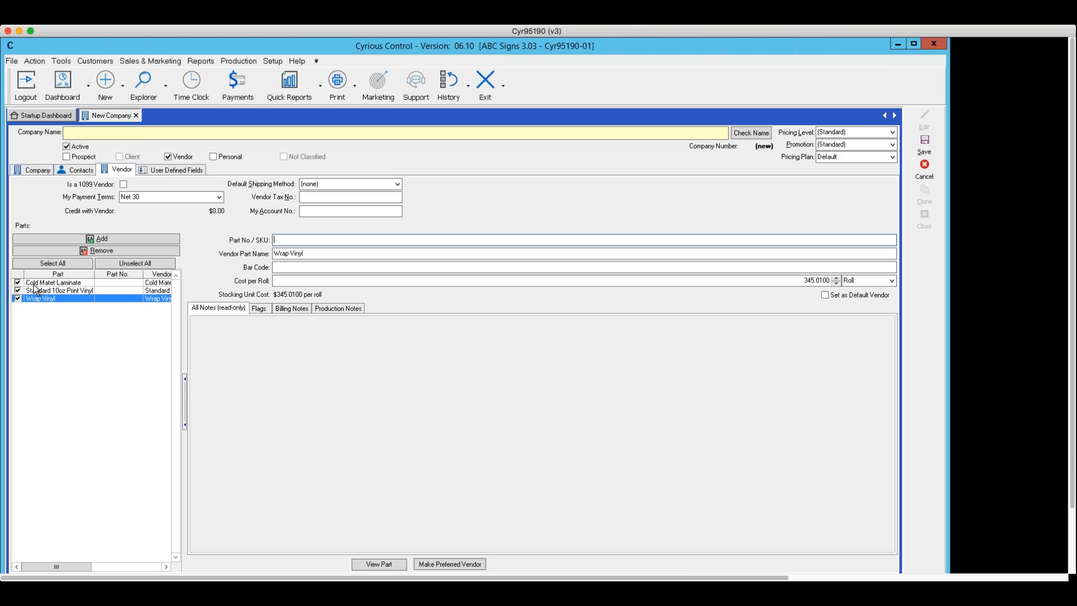
Change the vendor part name of Cold Matet Laminate to Vendor Cold Matet Laminate and highlight its cost per roll.
{"action": "left_click", "coordinate": [32, 283]}
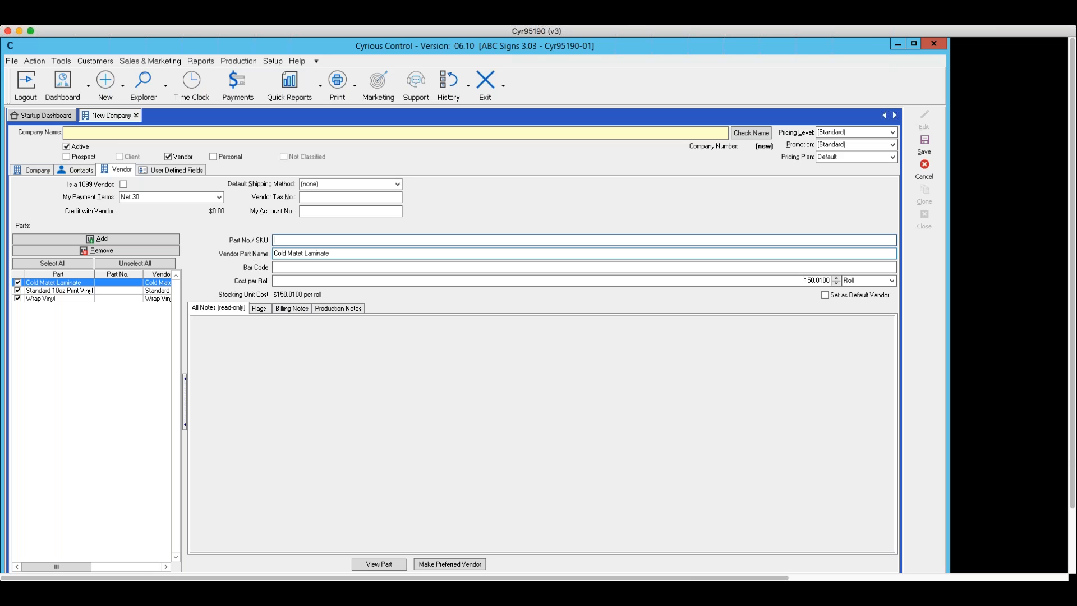
{"action": "left_click", "coordinate": [275, 254]}
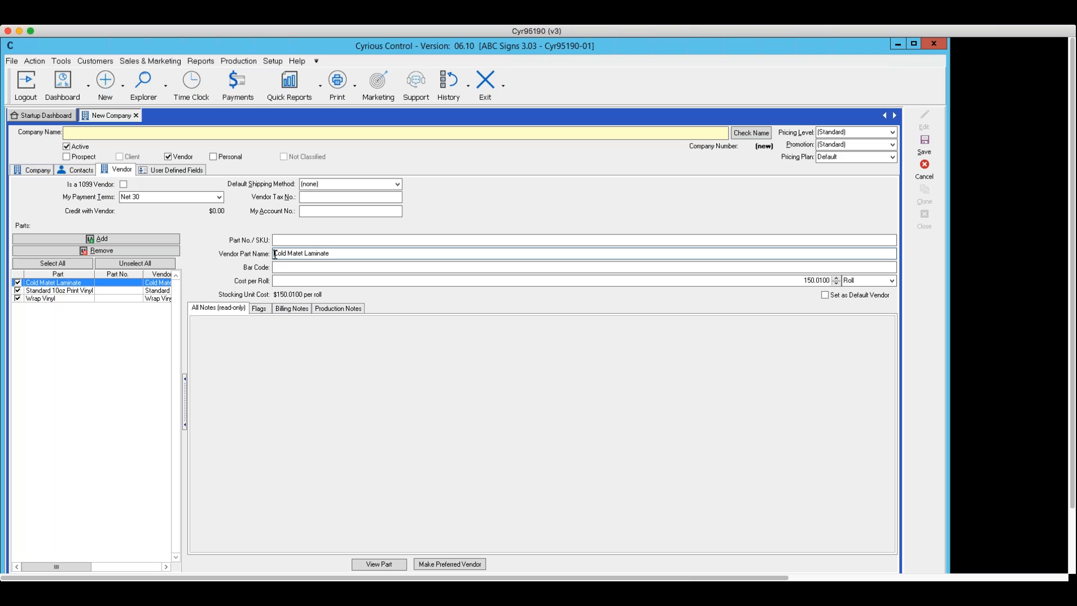
{"action": "type", "text": "Vendor"}
{"action": "left_click_drag", "start_coordinate": [793, 280], "coordinate": [846, 280]}
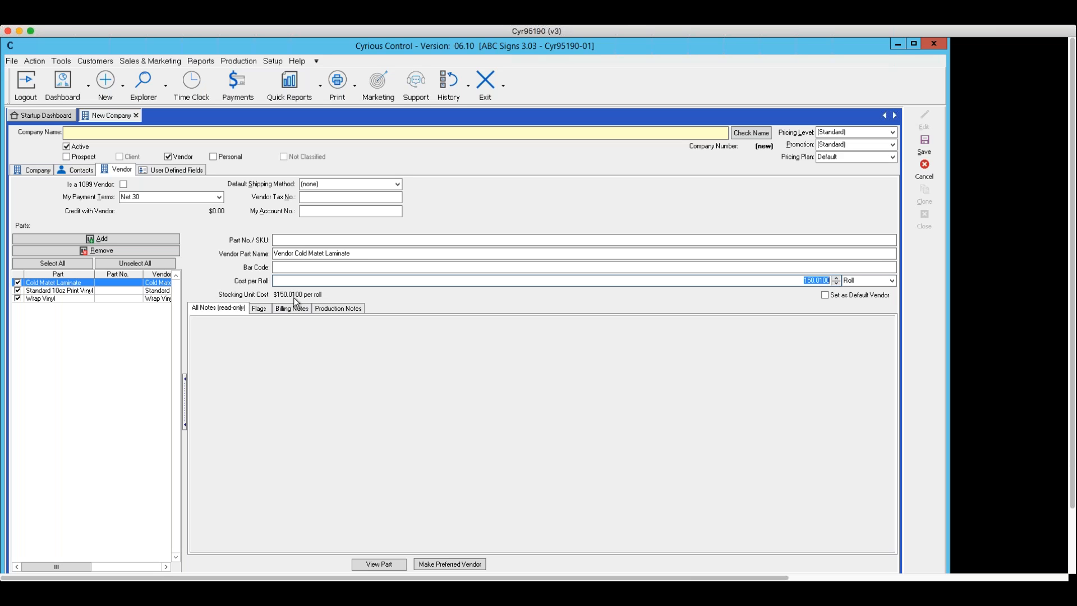
Review the cost per roll of Standard 10oz Print Vinyl and Wrap Vinyl, and cancel the new vendor without saving.
{"action": "left_click", "coordinate": [51, 290]}
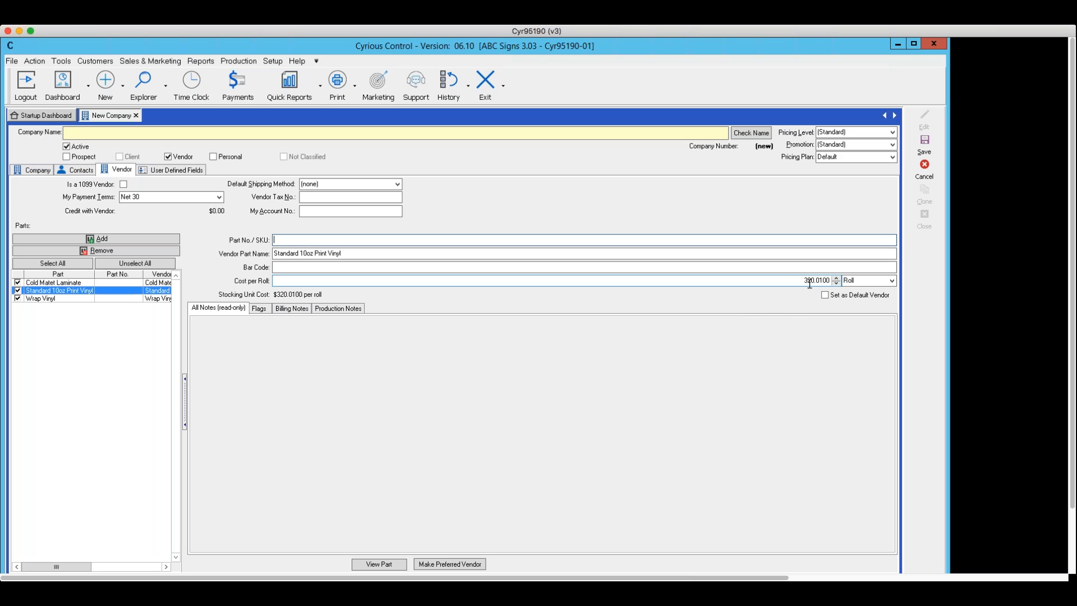
{"action": "left_click_drag", "start_coordinate": [794, 281], "coordinate": [826, 278]}
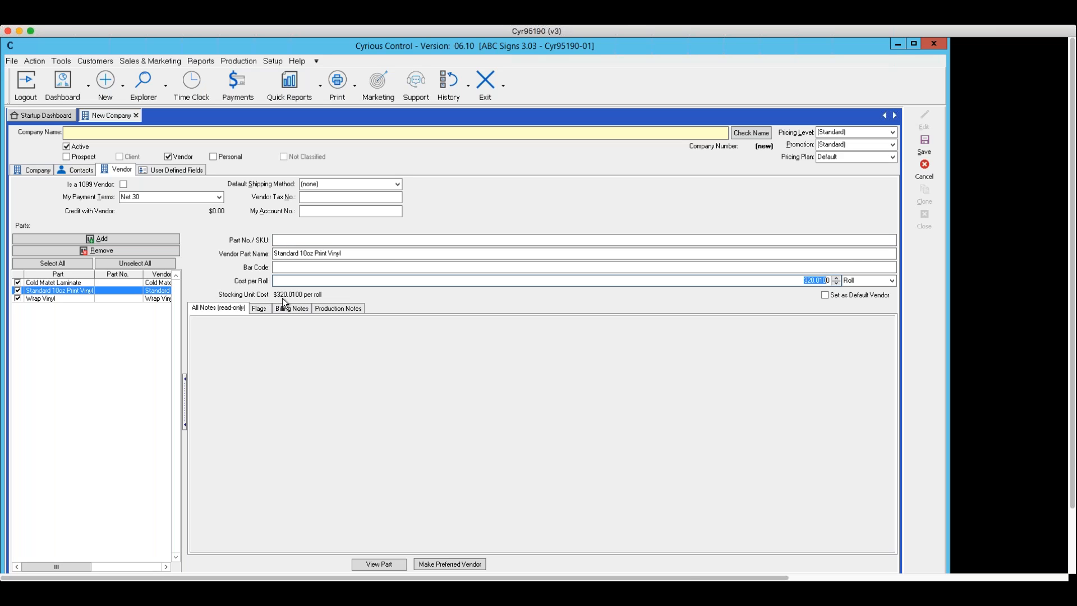
{"action": "left_click", "coordinate": [132, 297]}
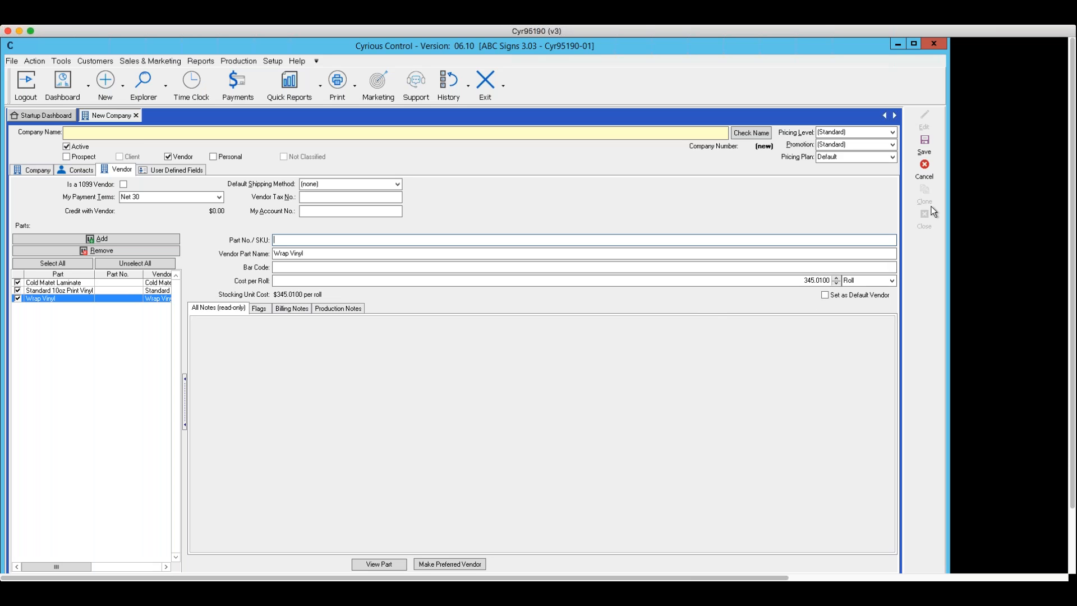
{"action": "left_click", "coordinate": [922, 175]}
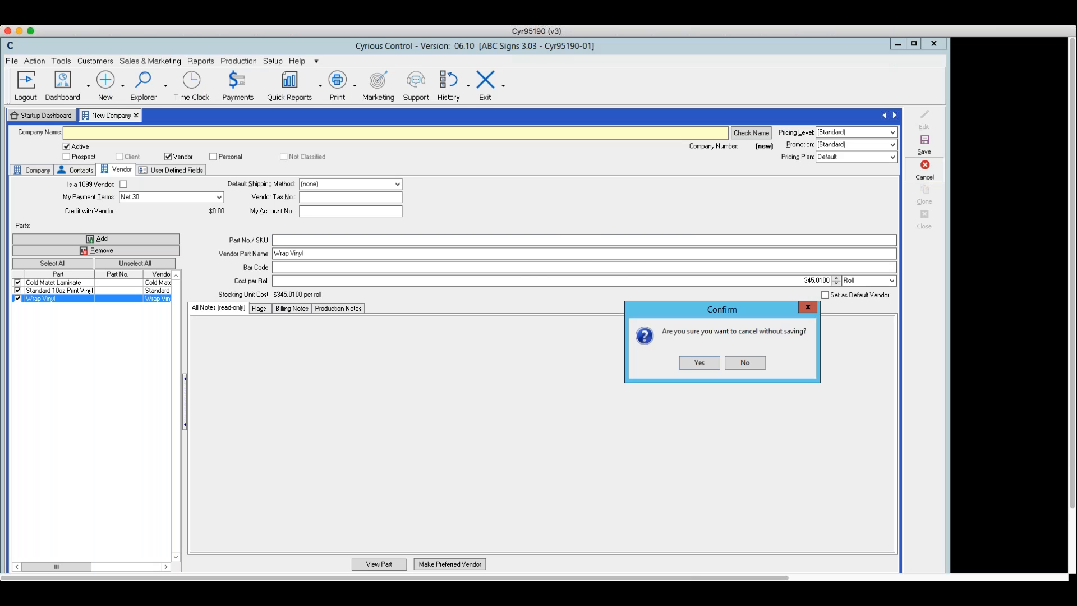
{"action": "left_click", "coordinate": [705, 360]}
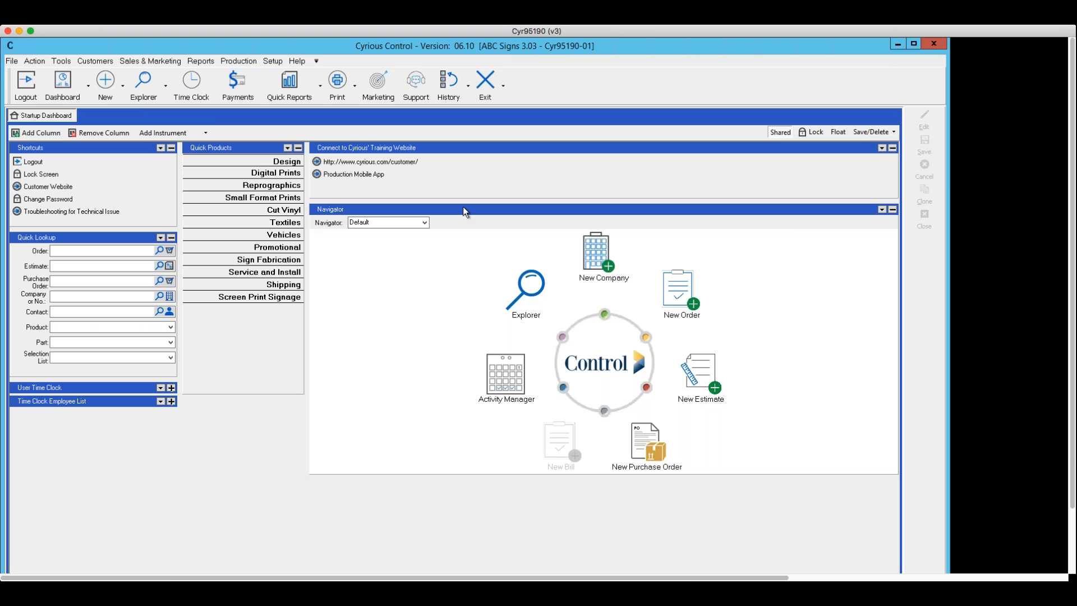
Explore the existing vendors, open the CyrSkills Vendor record and put its vendor details into edit mode.
{"action": "left_click", "coordinate": [166, 89]}
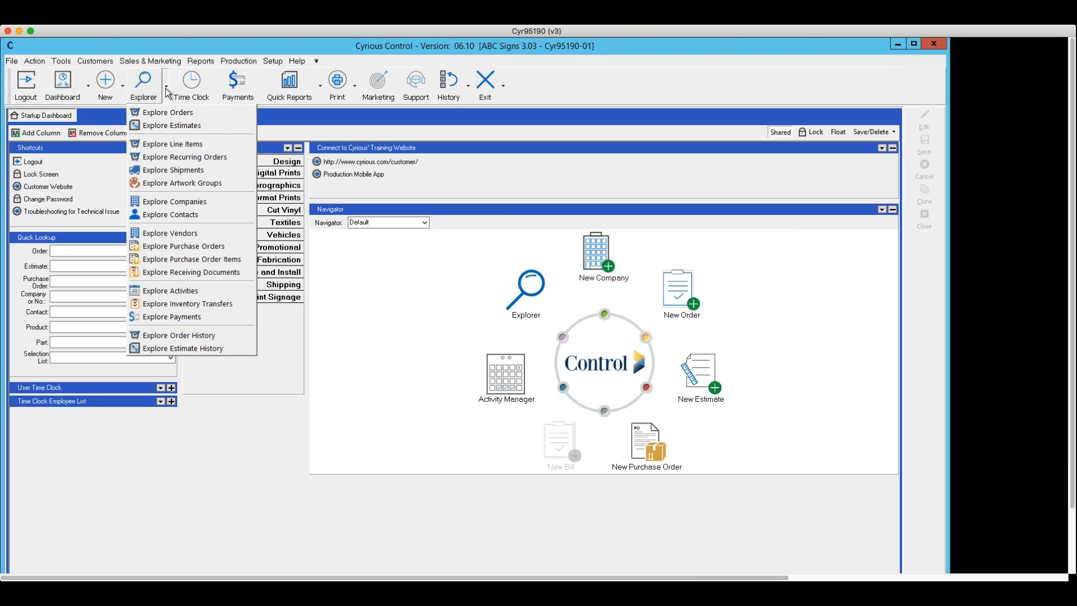
{"action": "left_click", "coordinate": [179, 234]}
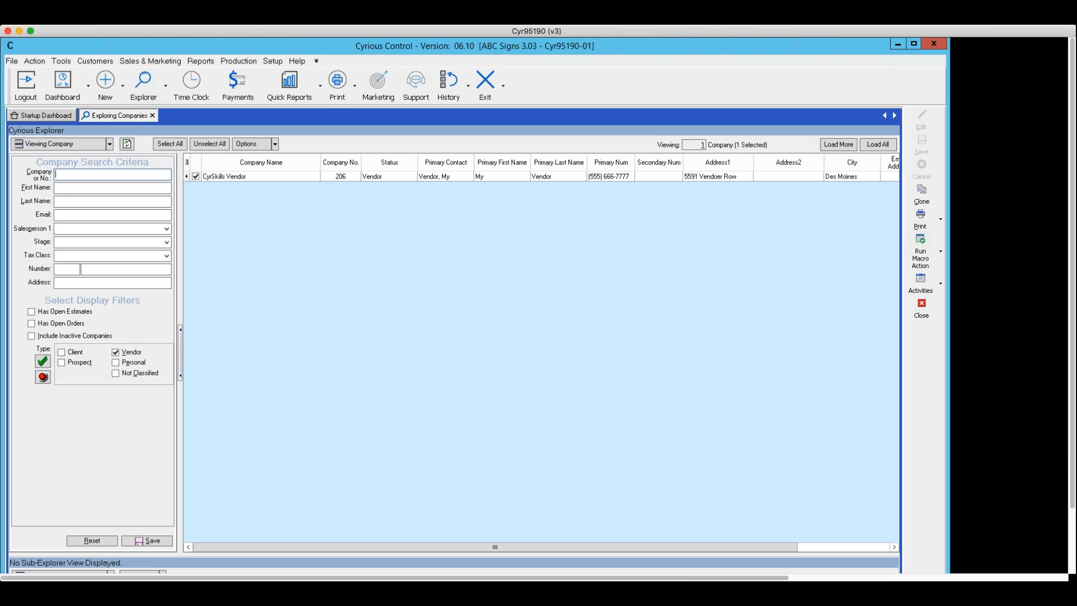
{"action": "left_click", "coordinate": [209, 177]}
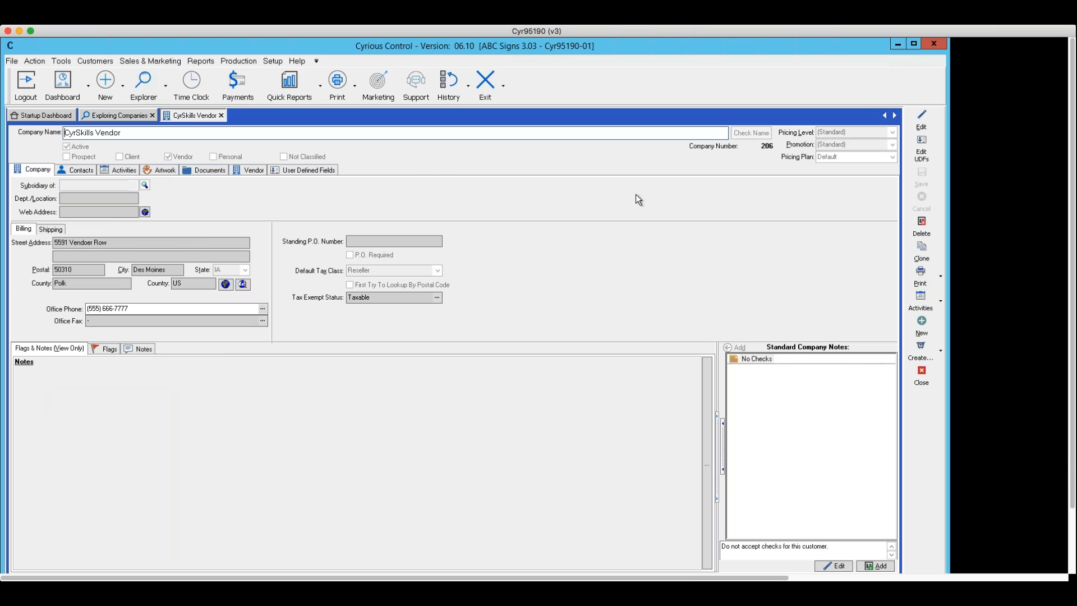
{"action": "left_click", "coordinate": [251, 170]}
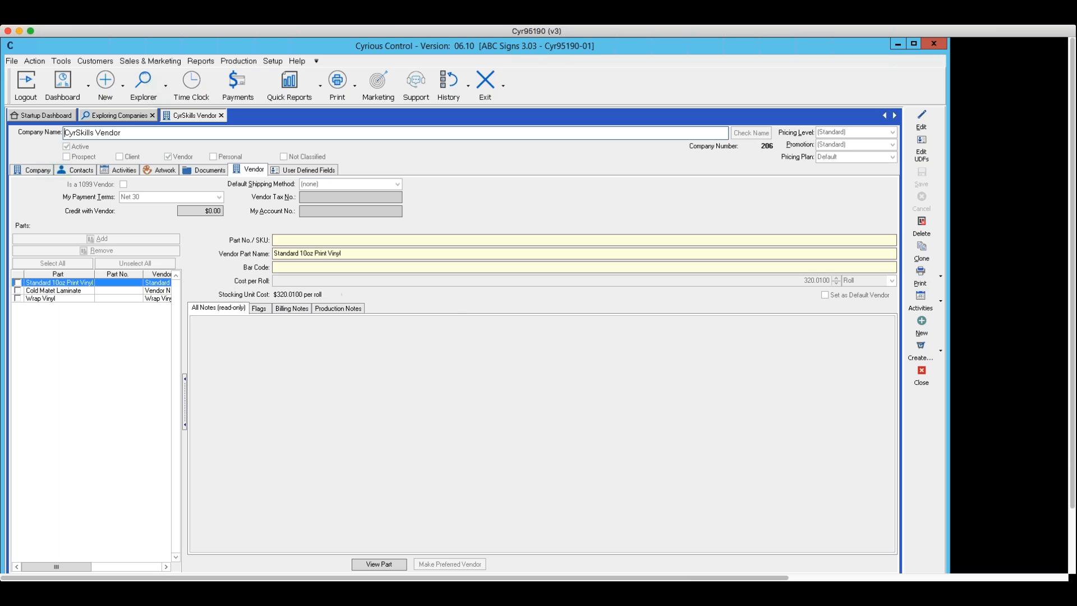
{"action": "left_click", "coordinate": [923, 123]}
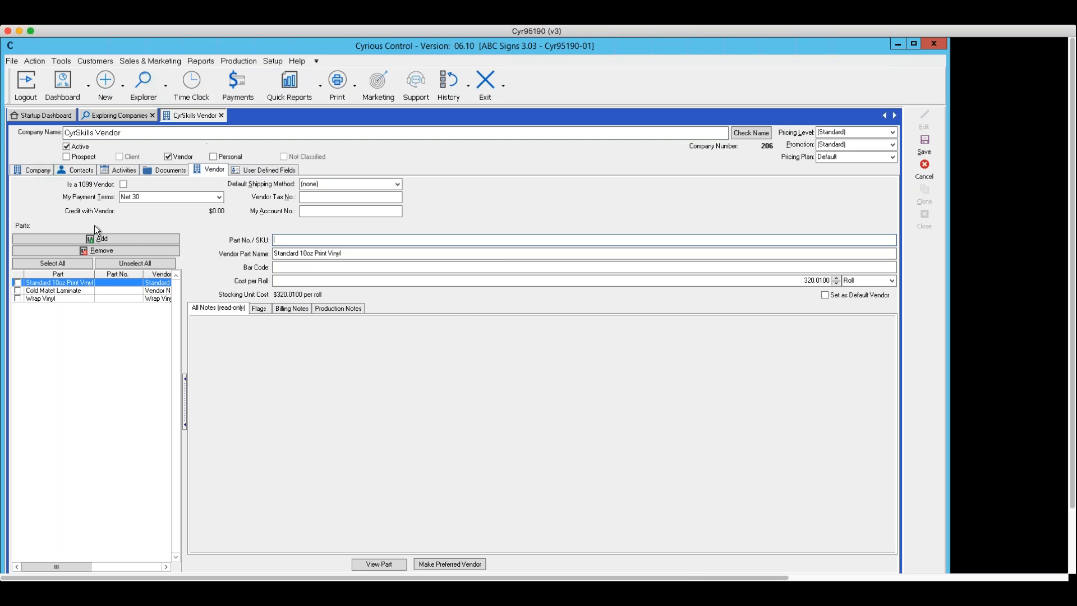
Add Acryllic 1/8in (.118) Clear from Materials, Flat Stock Substrates, Acrylic to the vendor's parts.
{"action": "left_click", "coordinate": [101, 241]}
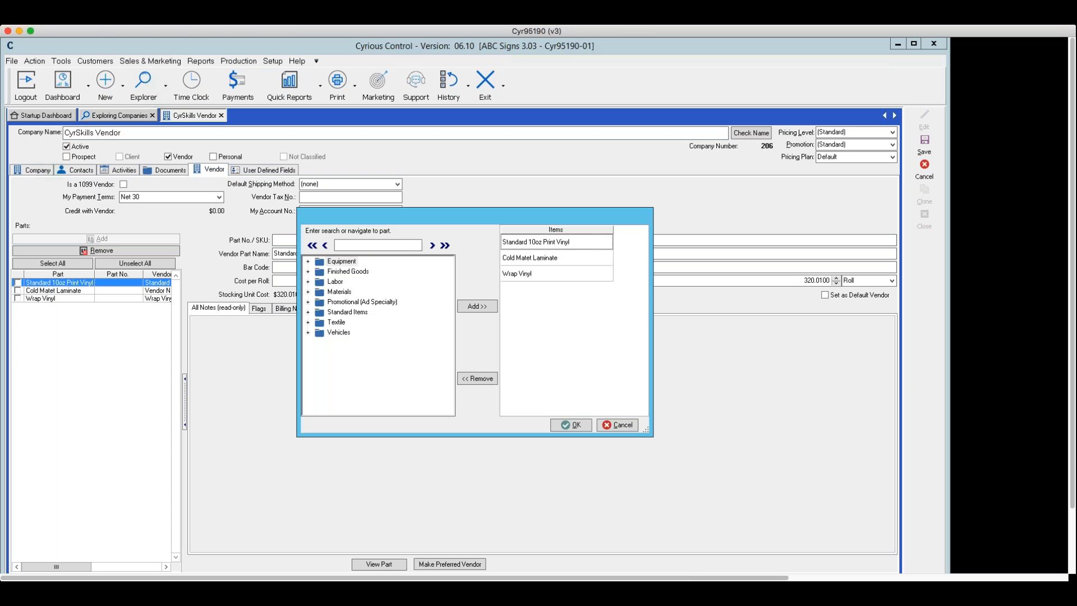
{"action": "left_click", "coordinate": [309, 292]}
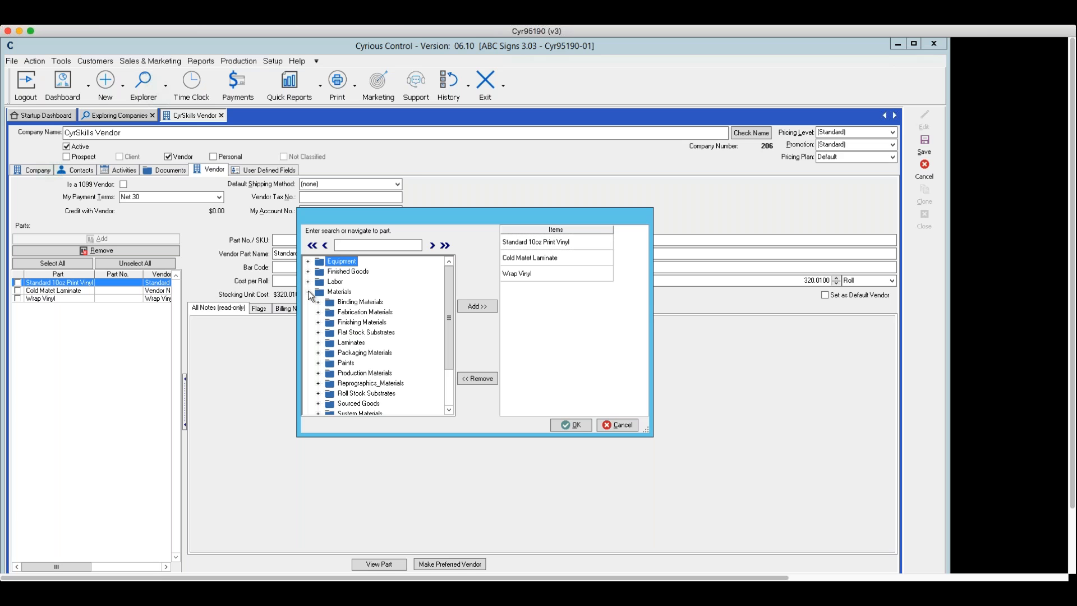
{"action": "left_click", "coordinate": [318, 333]}
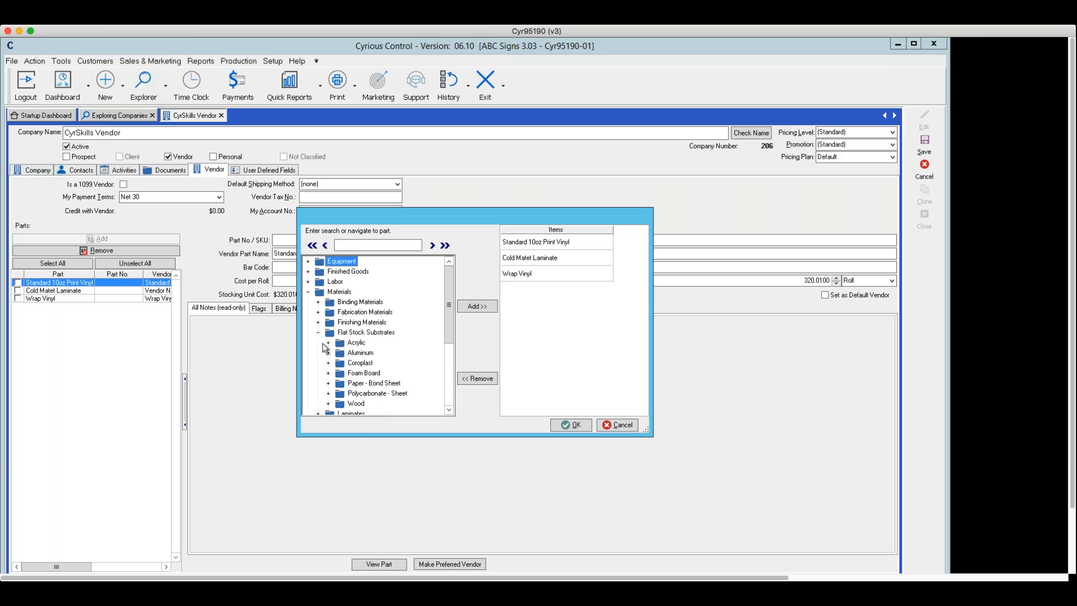
{"action": "left_click", "coordinate": [329, 343]}
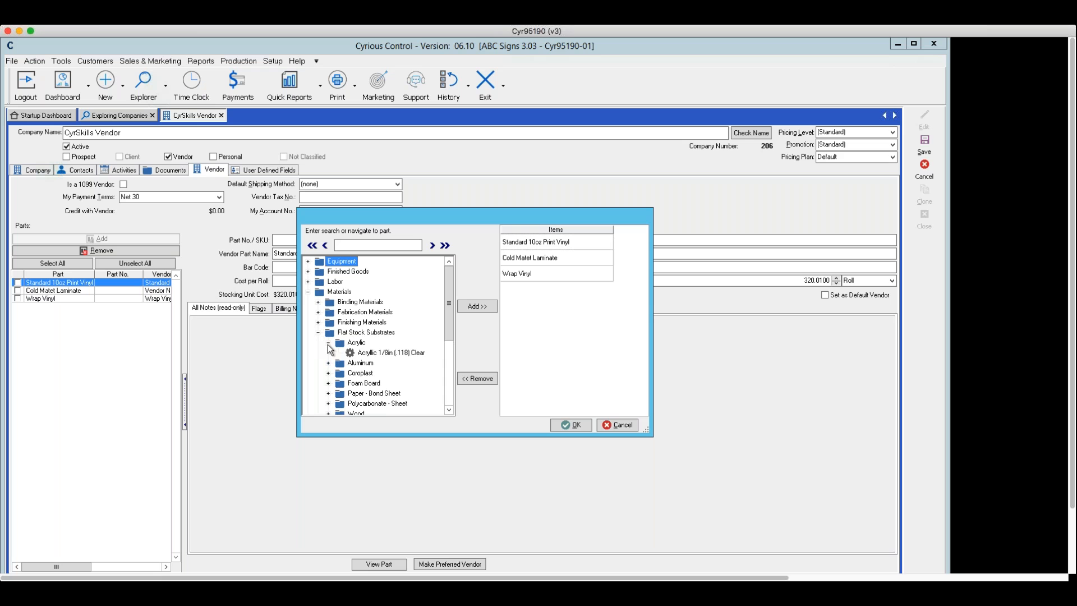
{"action": "left_click", "coordinate": [402, 357]}
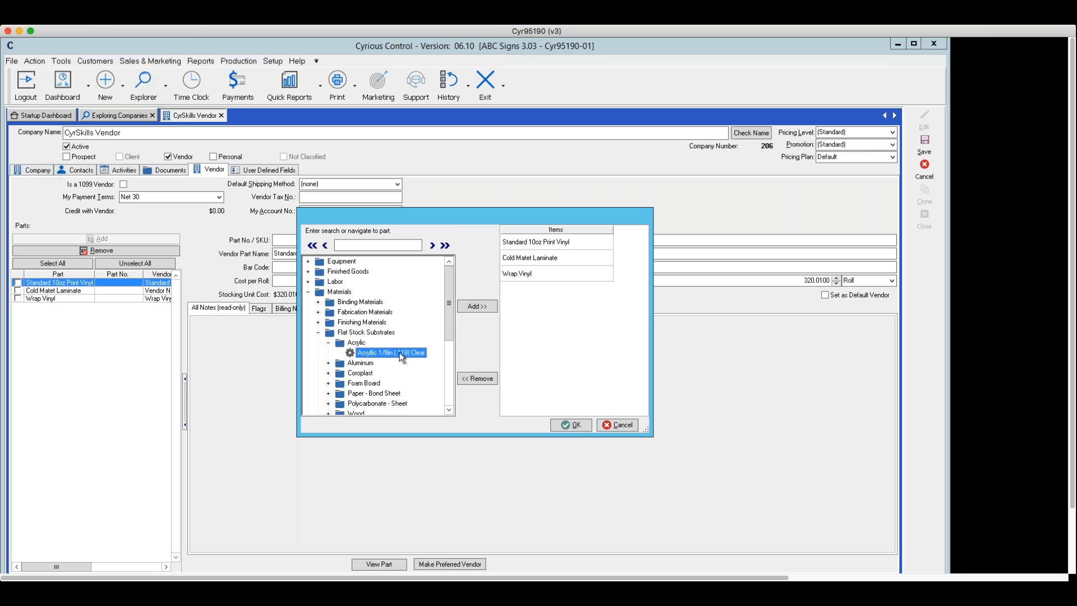
{"action": "left_click", "coordinate": [469, 307]}
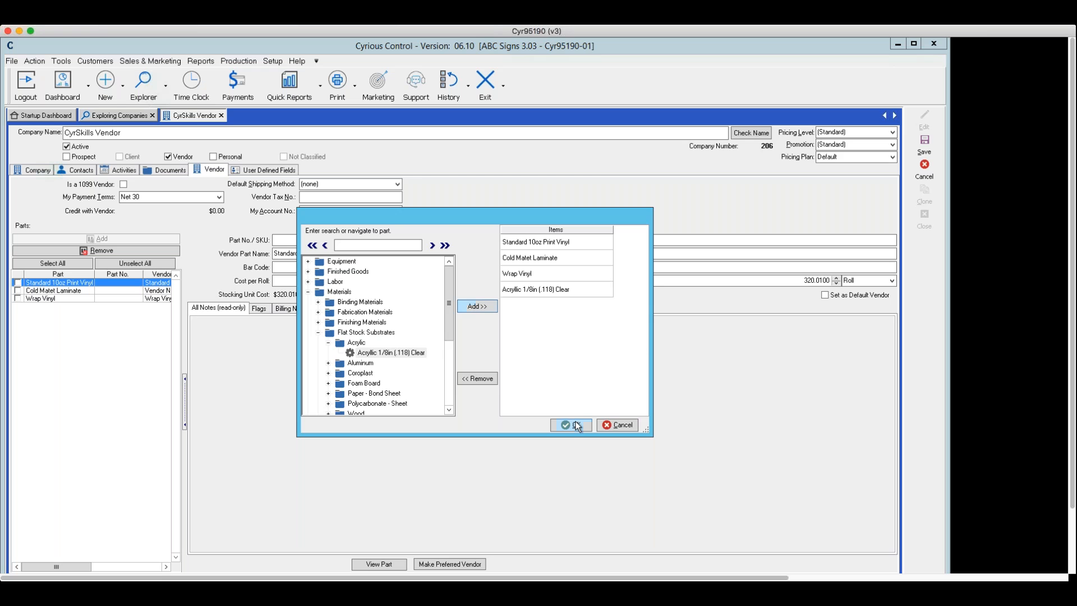
{"action": "left_click", "coordinate": [576, 425]}
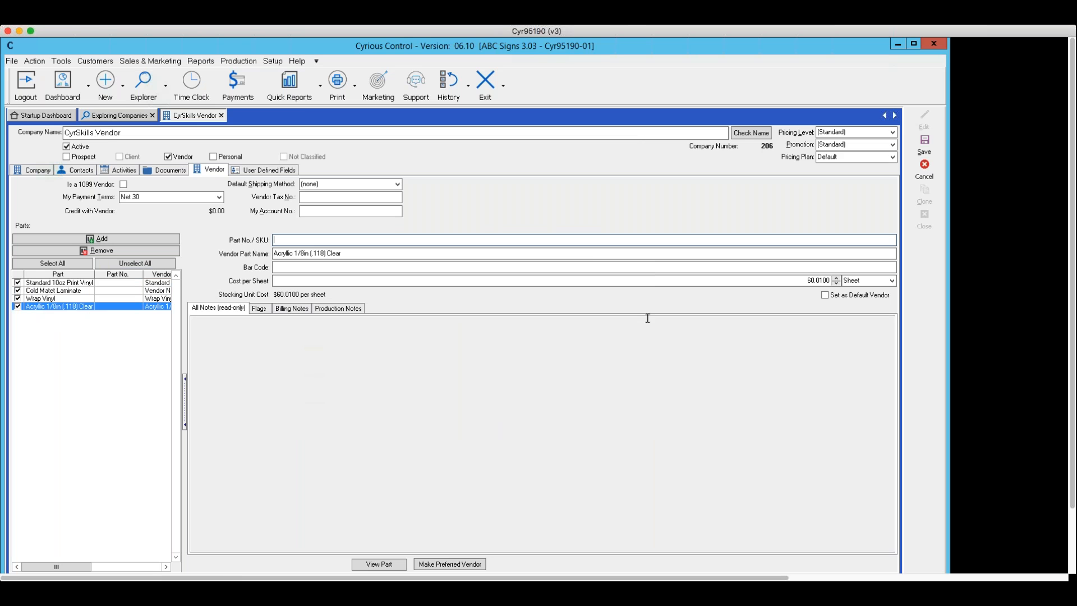
Review the acrylic part's cost per sheet, view its part setup record and return to the vendor.
{"action": "left_click_drag", "start_coordinate": [804, 280], "coordinate": [836, 280]}
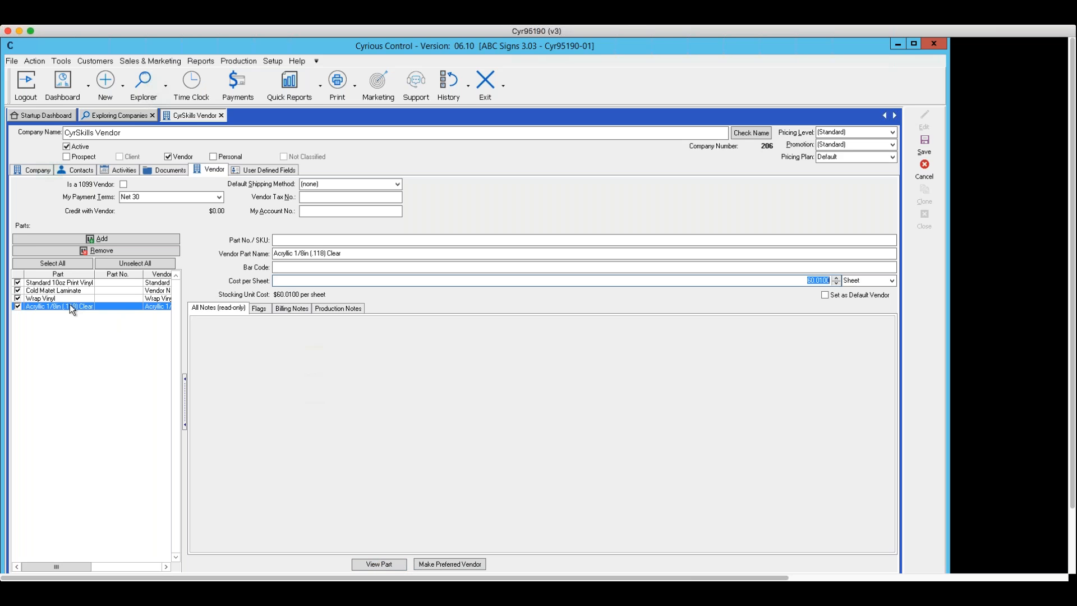
{"action": "left_click", "coordinate": [372, 564]}
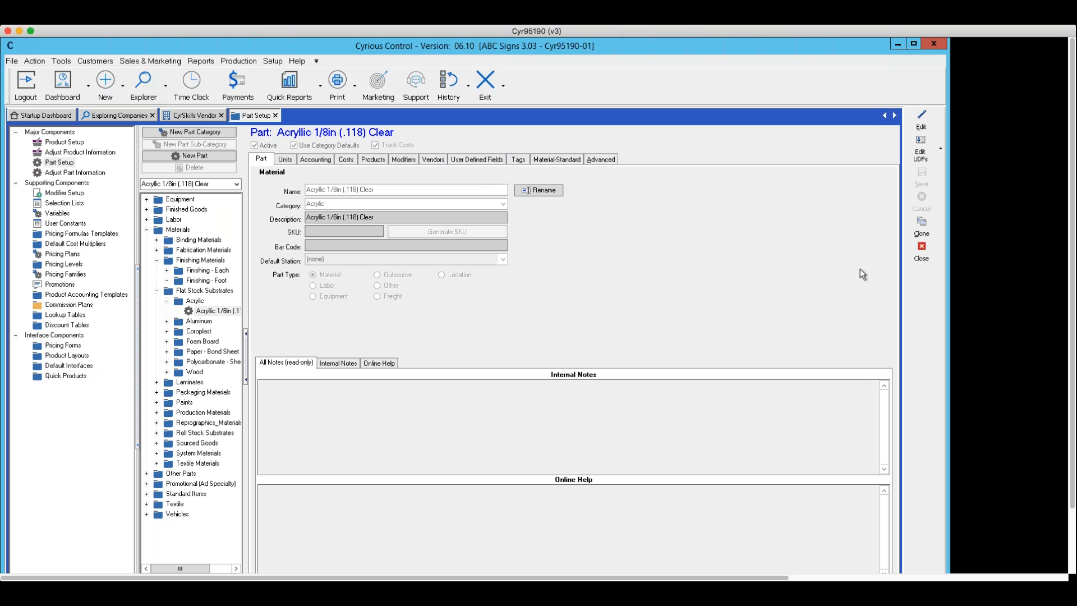
{"action": "left_click", "coordinate": [920, 255]}
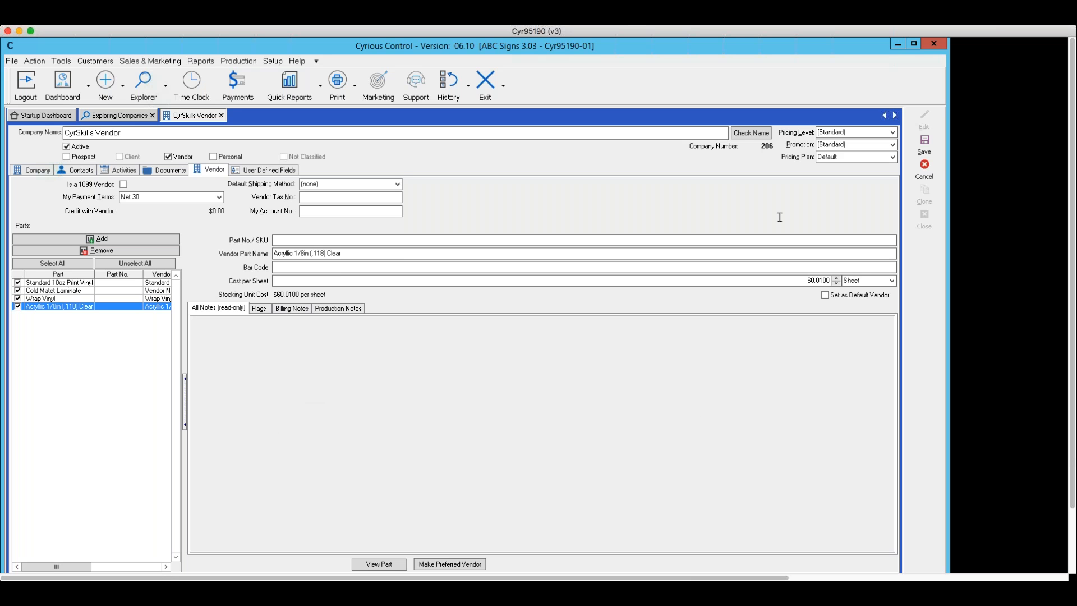
Save the vendor record and close both it and the company explorer.
{"action": "left_click", "coordinate": [924, 144]}
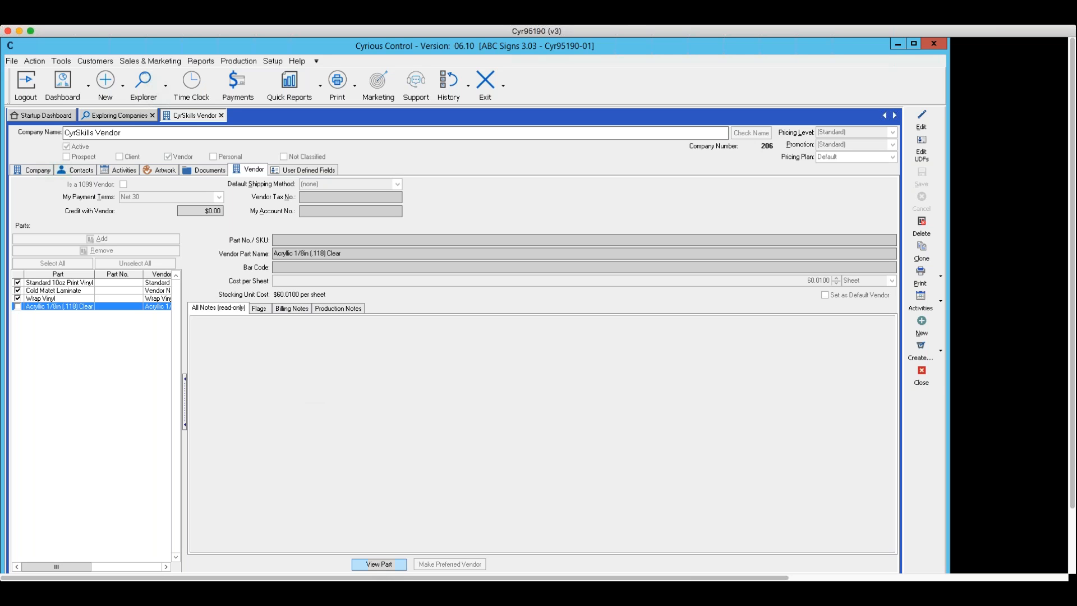
{"action": "left_click", "coordinate": [927, 379]}
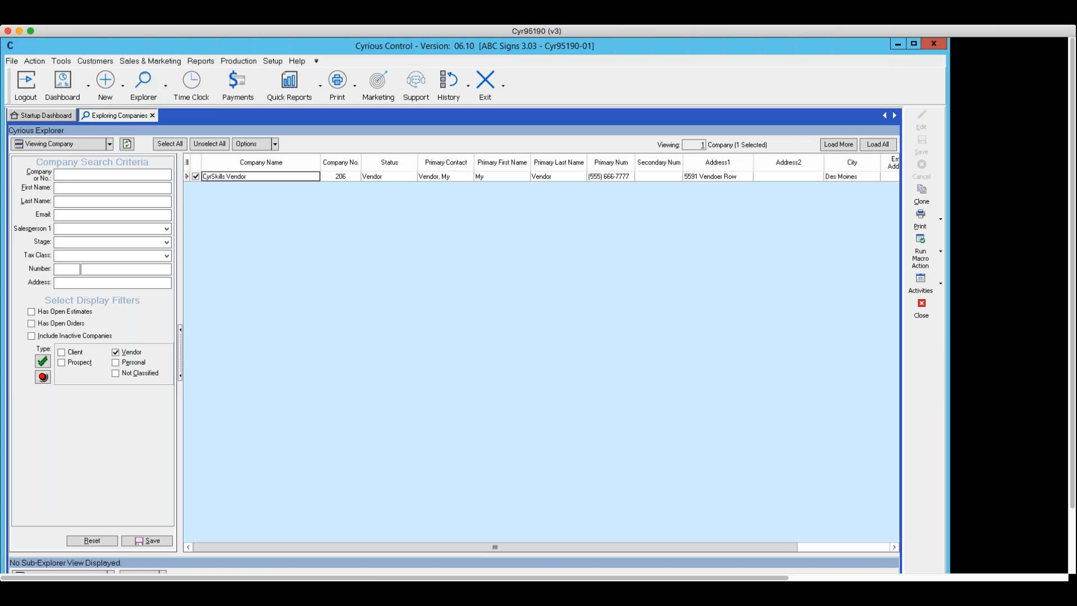
{"action": "left_click", "coordinate": [916, 308]}
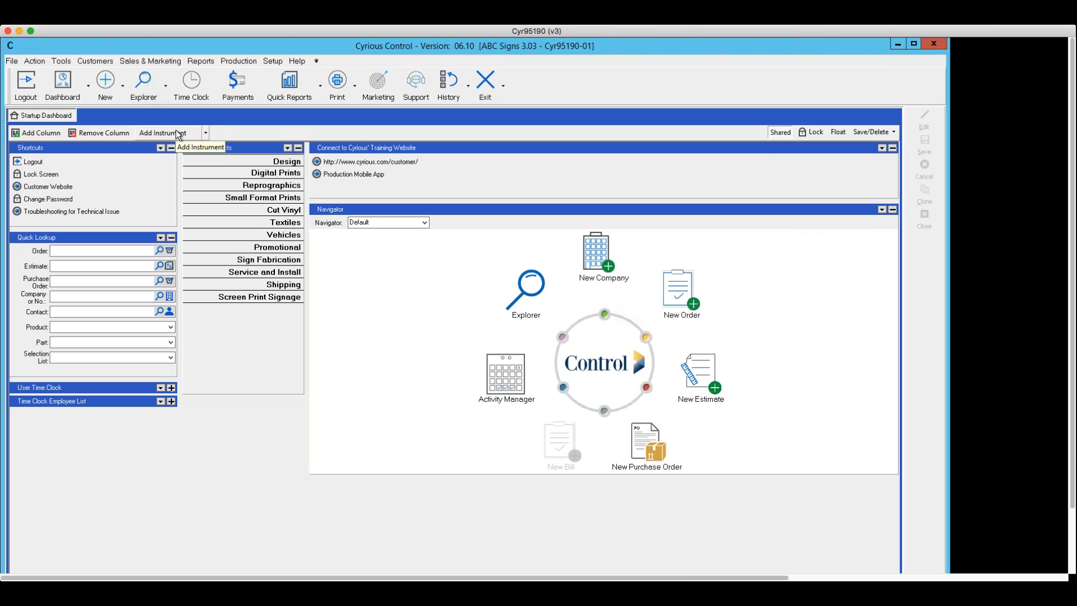
Start a new purchase order and look up CyrSkills Vendor as its vendor.
{"action": "left_click", "coordinate": [124, 88]}
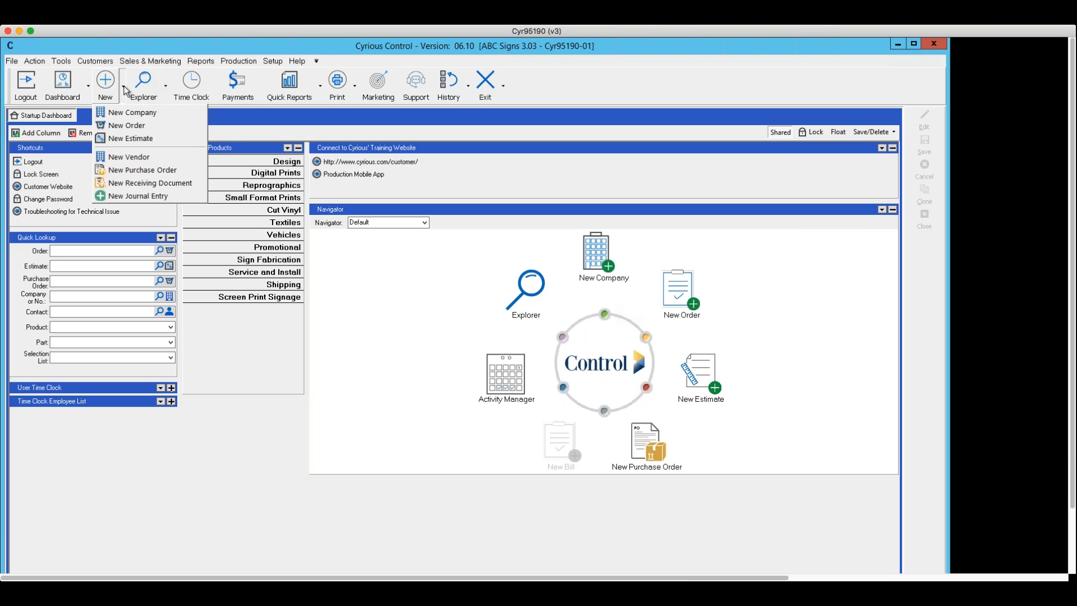
{"action": "left_click", "coordinate": [141, 170]}
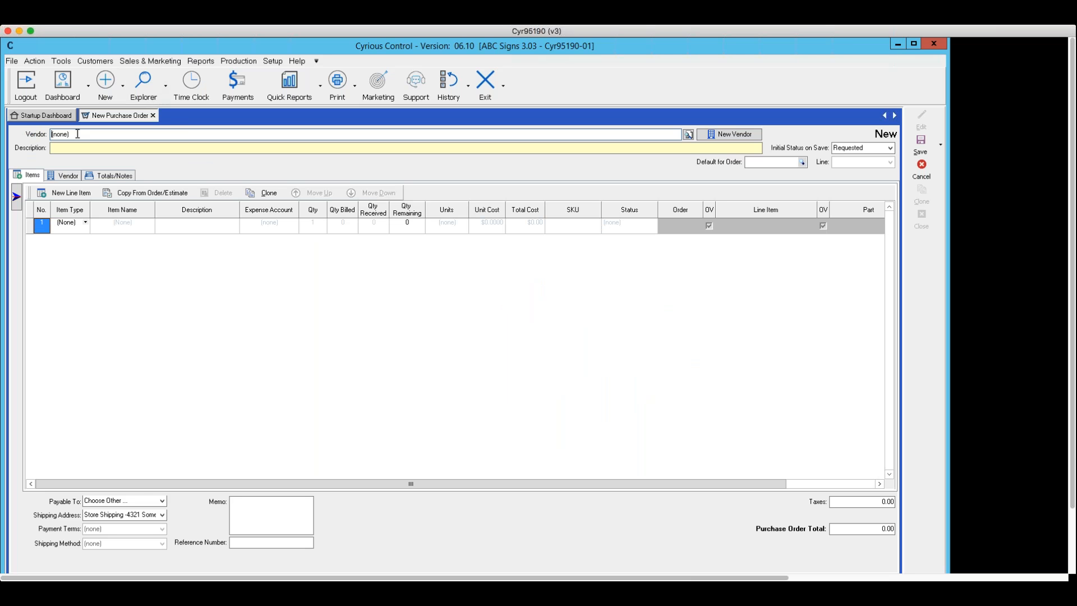
{"action": "left_click", "coordinate": [689, 135]}
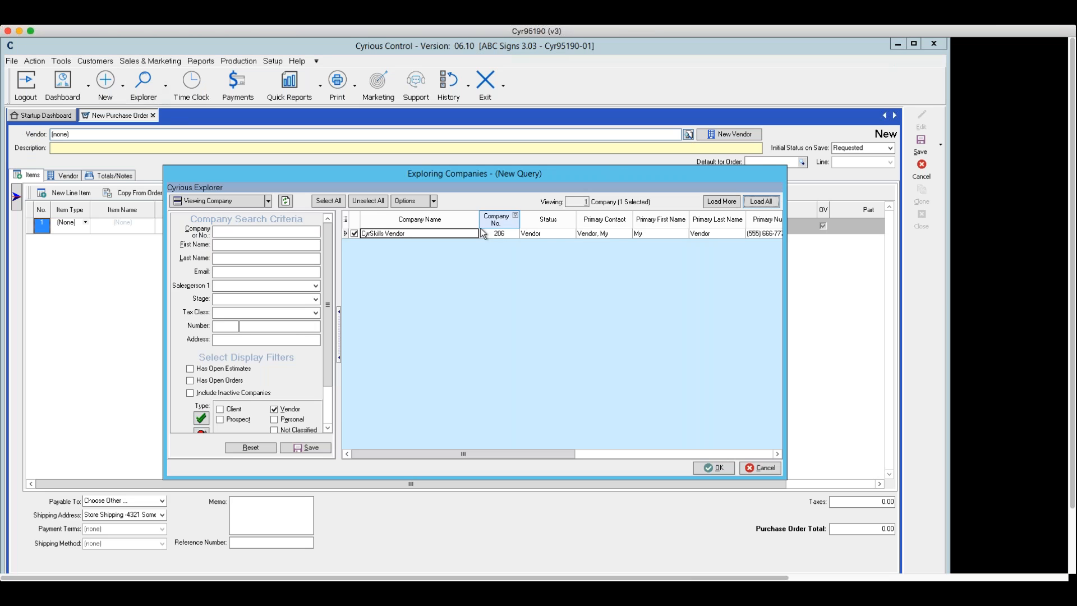
{"action": "left_click", "coordinate": [714, 469]}
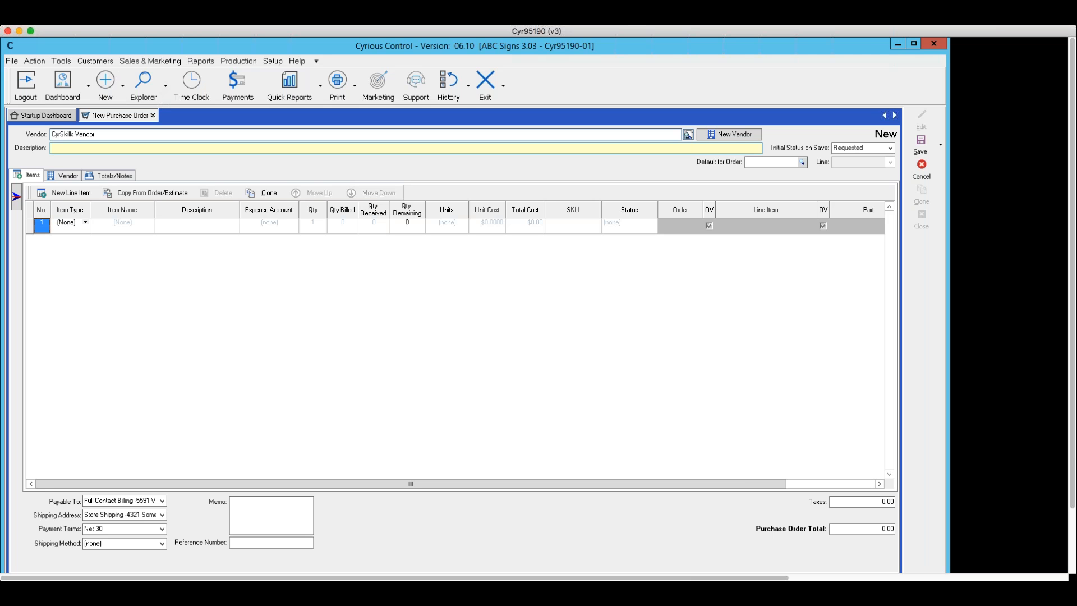
Describe the purchase order as "test 11 28" and check the available initial statuses, keeping Requested.
{"action": "left_click", "coordinate": [53, 148]}
{"action": "type", "text": "te"}
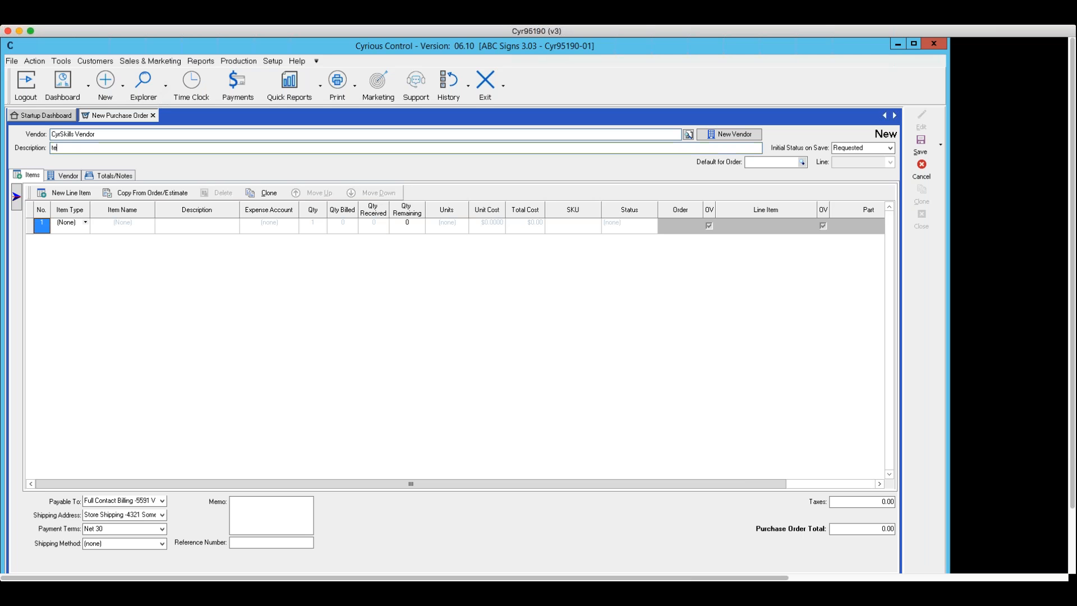
{"action": "type", "text": "st 11 28"}
{"action": "left_click", "coordinate": [889, 147]}
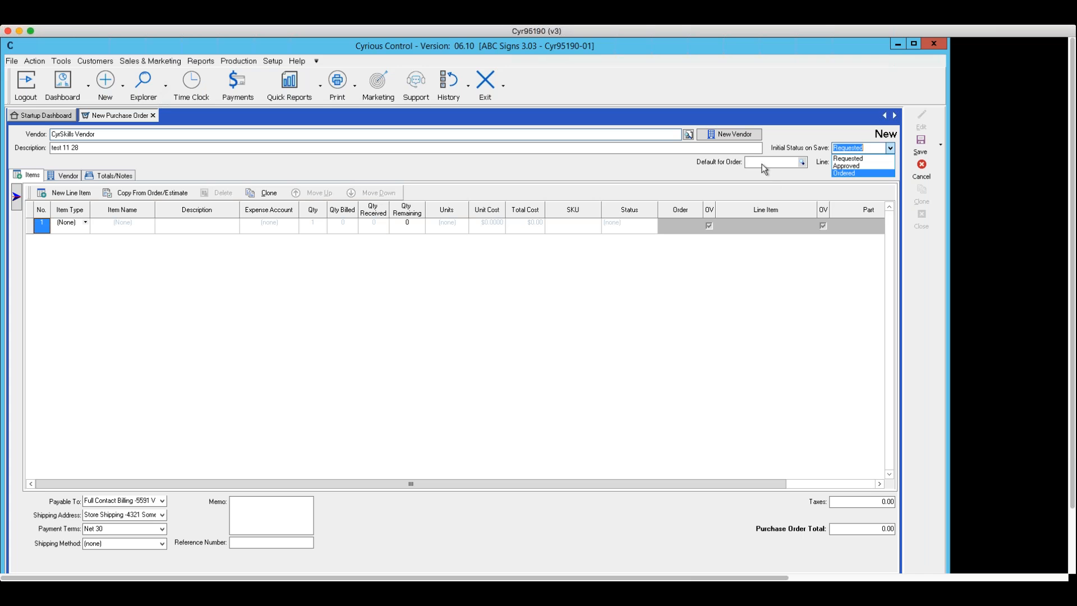
{"action": "left_click", "coordinate": [723, 178]}
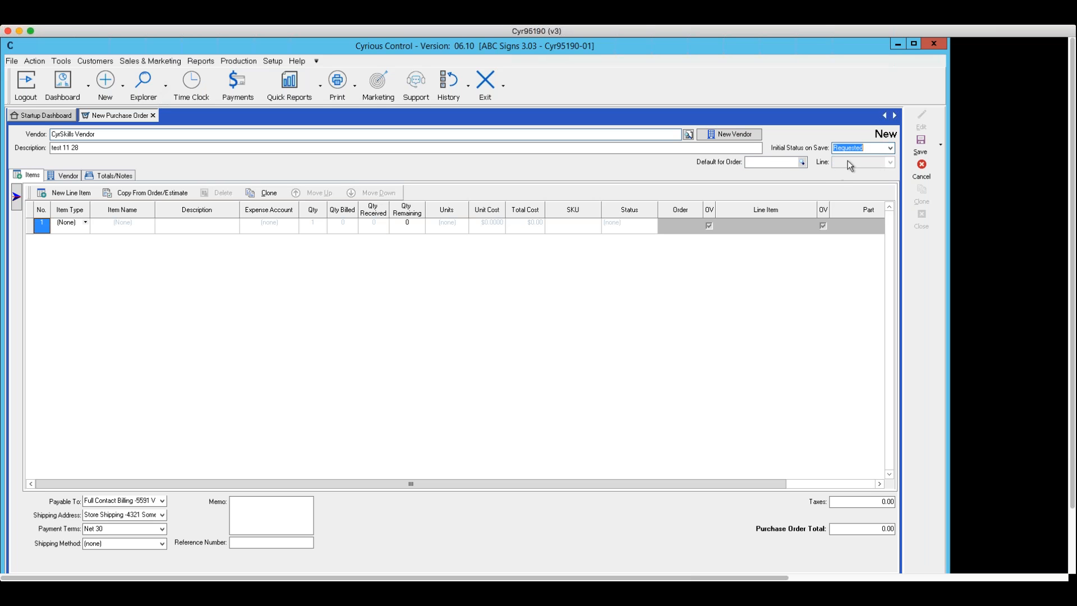
Try order 1021 as the purchase order's default order and clear that field again.
{"action": "left_click", "coordinate": [803, 163]}
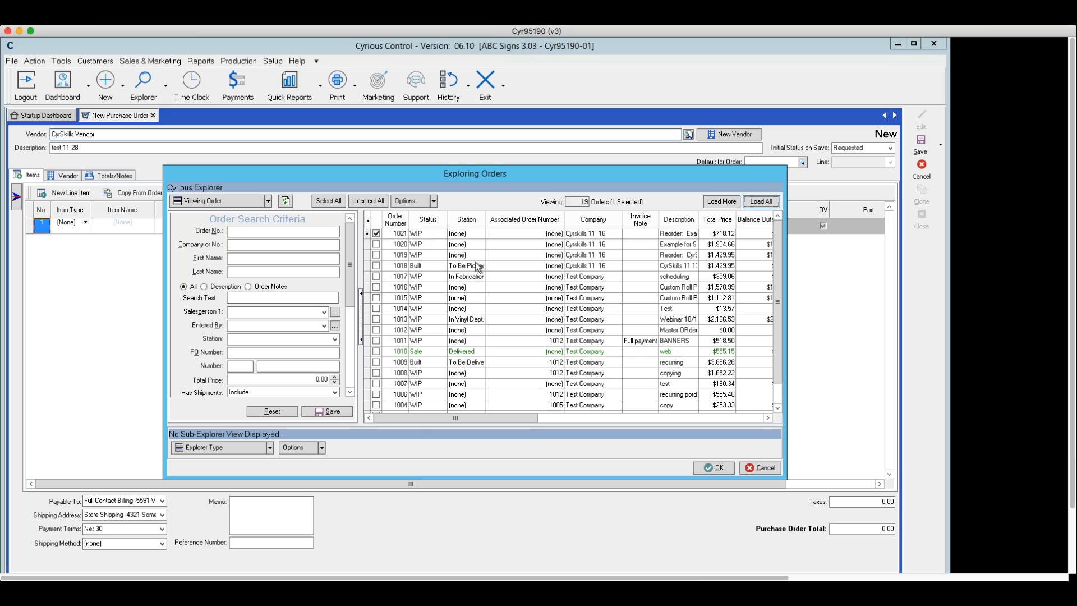
{"action": "left_click", "coordinate": [708, 466]}
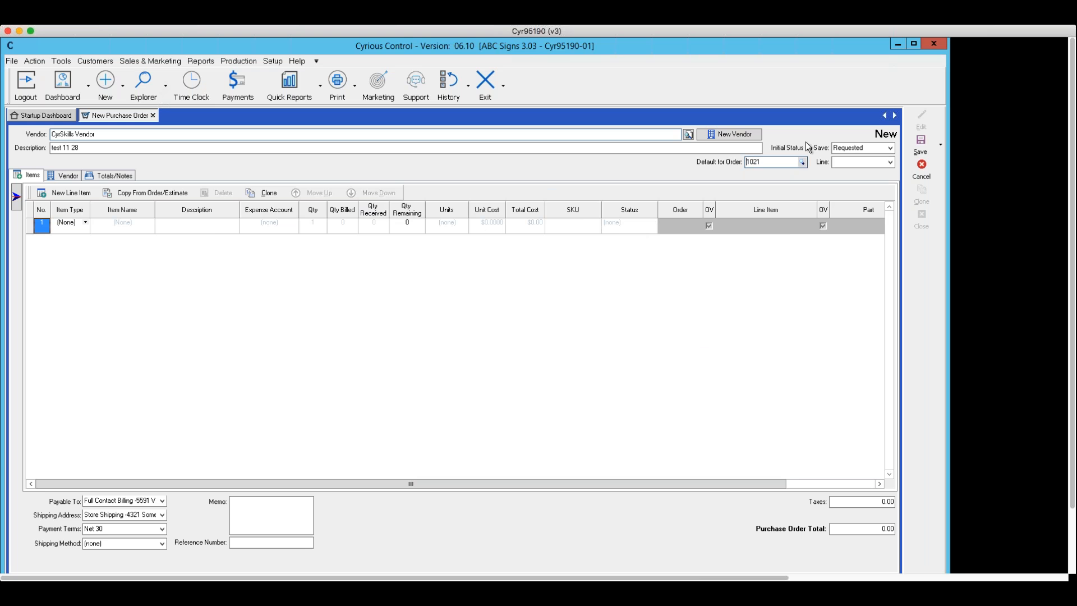
{"action": "left_click", "coordinate": [802, 162]}
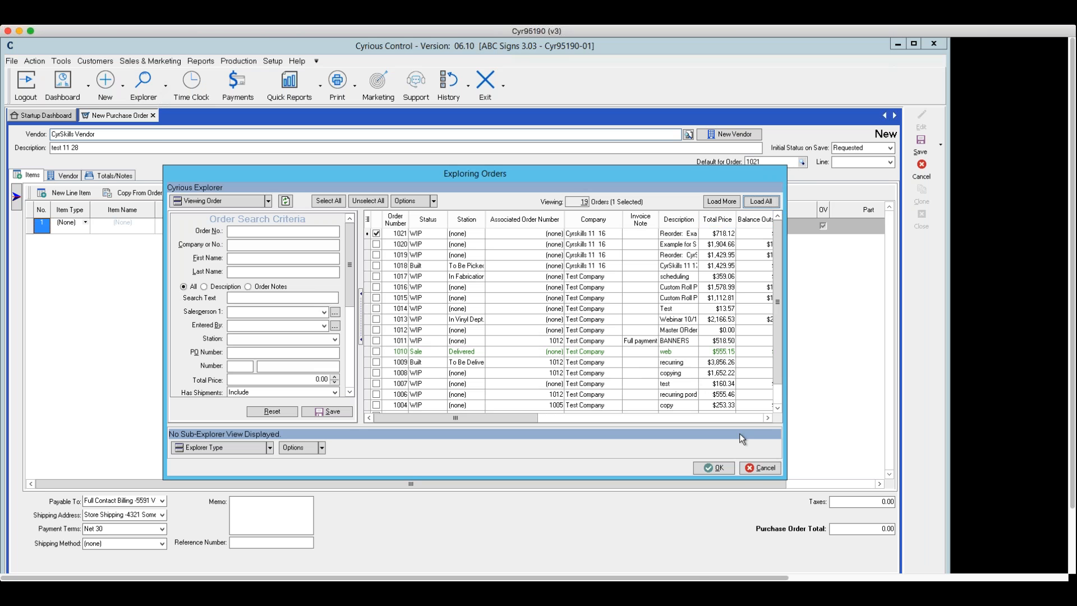
{"action": "left_click", "coordinate": [745, 469]}
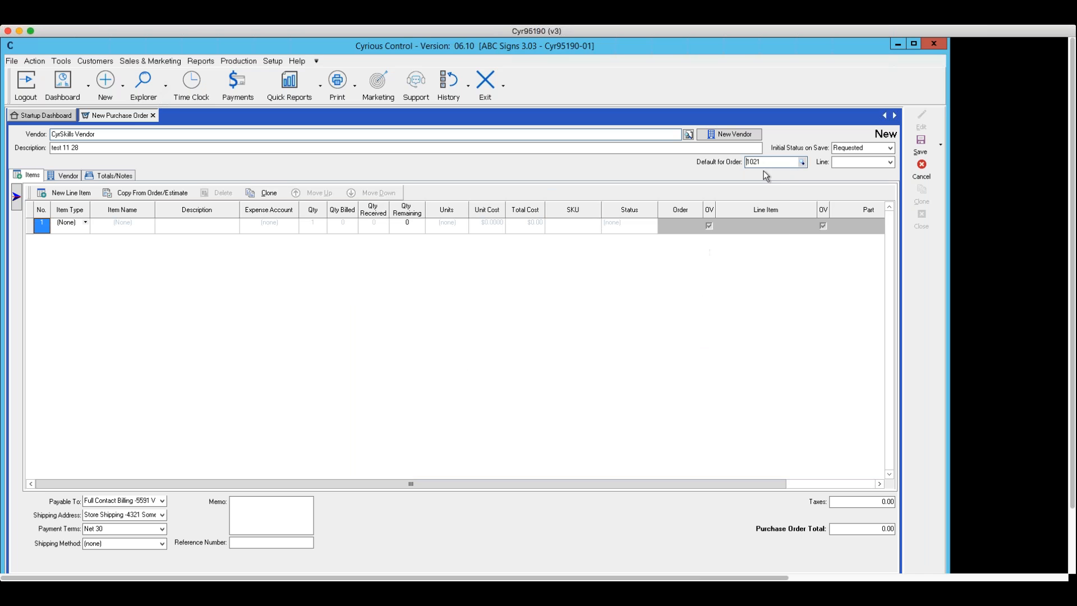
{"action": "left_click_drag", "start_coordinate": [764, 161], "coordinate": [710, 161]}
{"action": "key", "text": "BackSpace"}
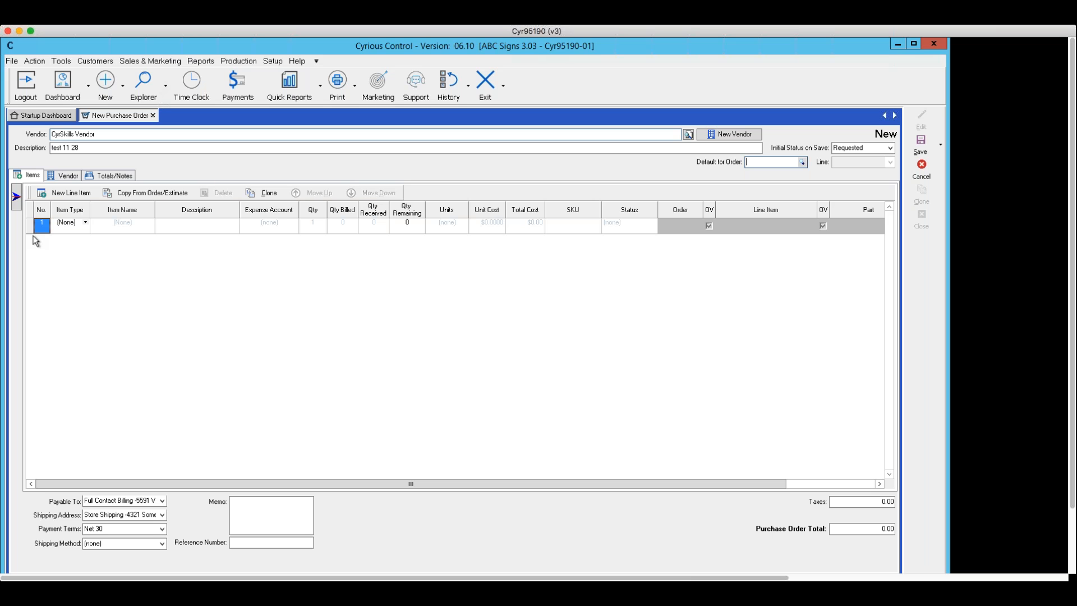
Show the parts tree and add Acryllic 1/8in (.118) Clear from Vendor Parts as line 1.
{"action": "left_click", "coordinate": [16, 198]}
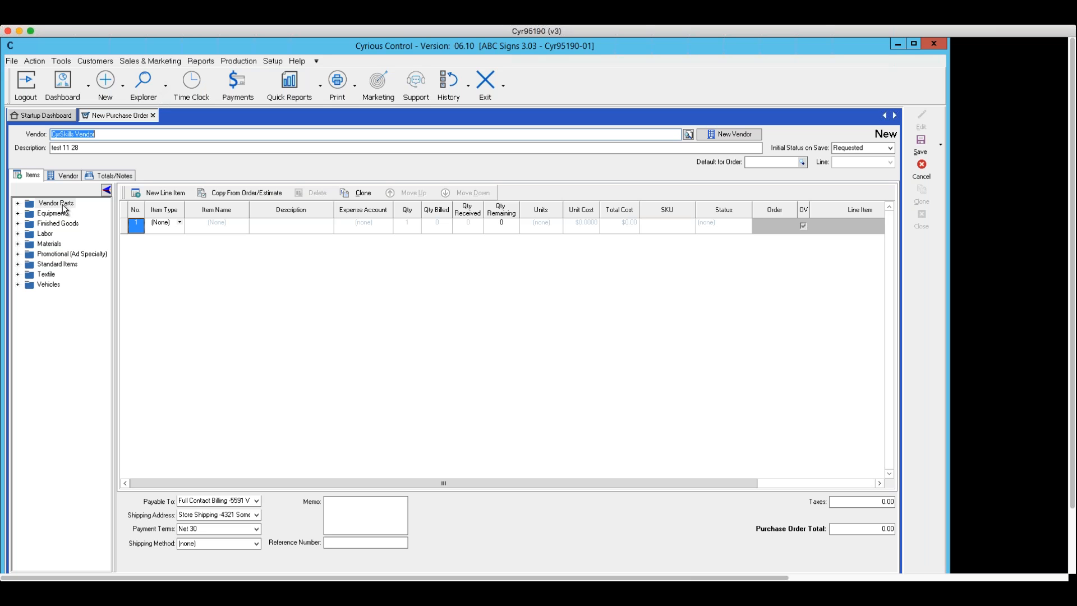
{"action": "left_click", "coordinate": [18, 204]}
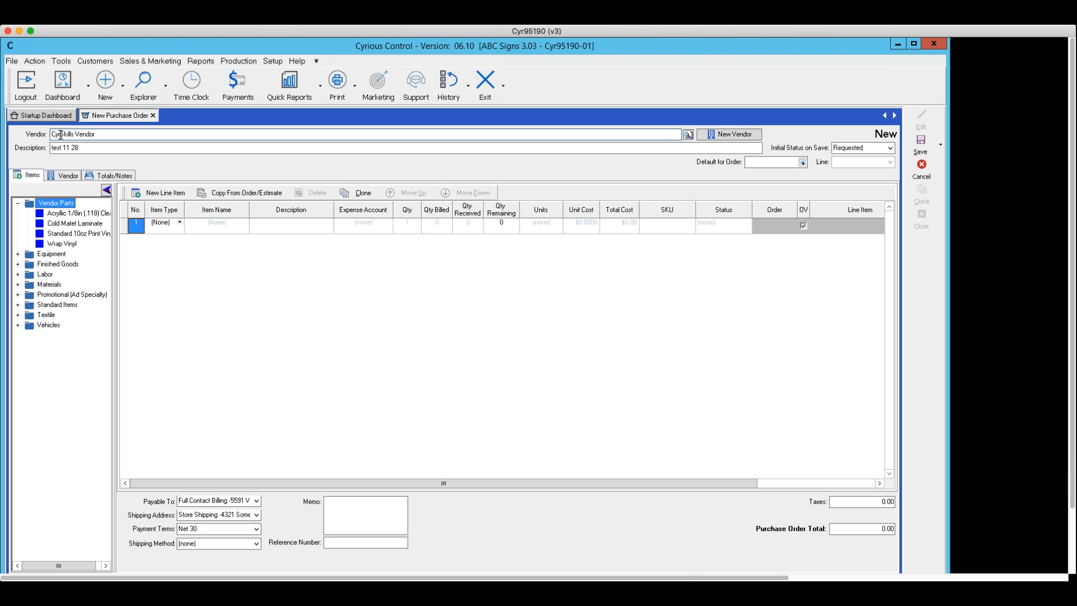
{"action": "left_click", "coordinate": [70, 214]}
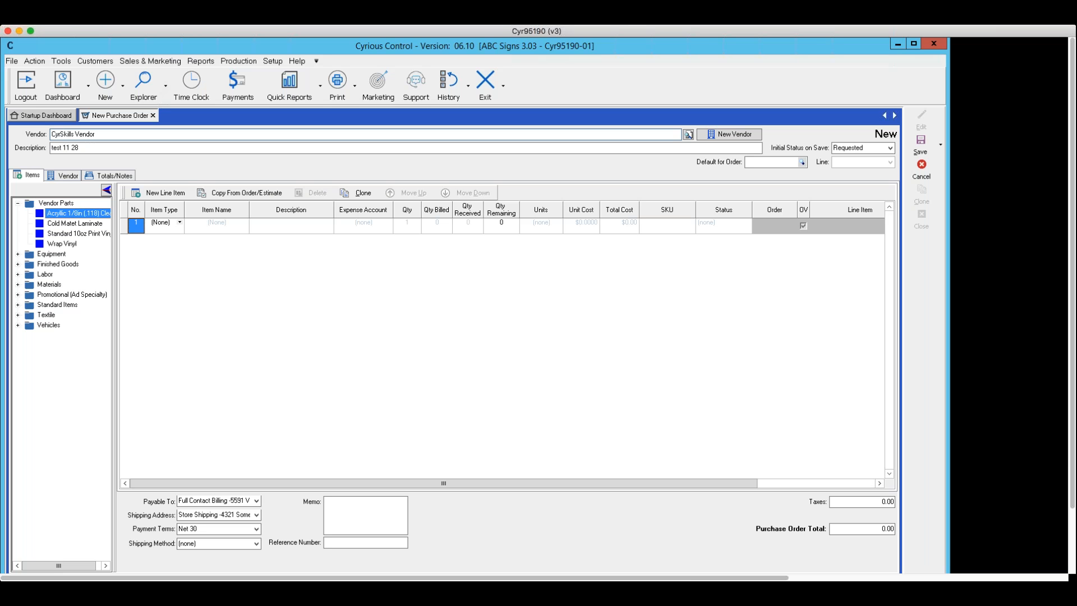
{"action": "double_click", "coordinate": [71, 213]}
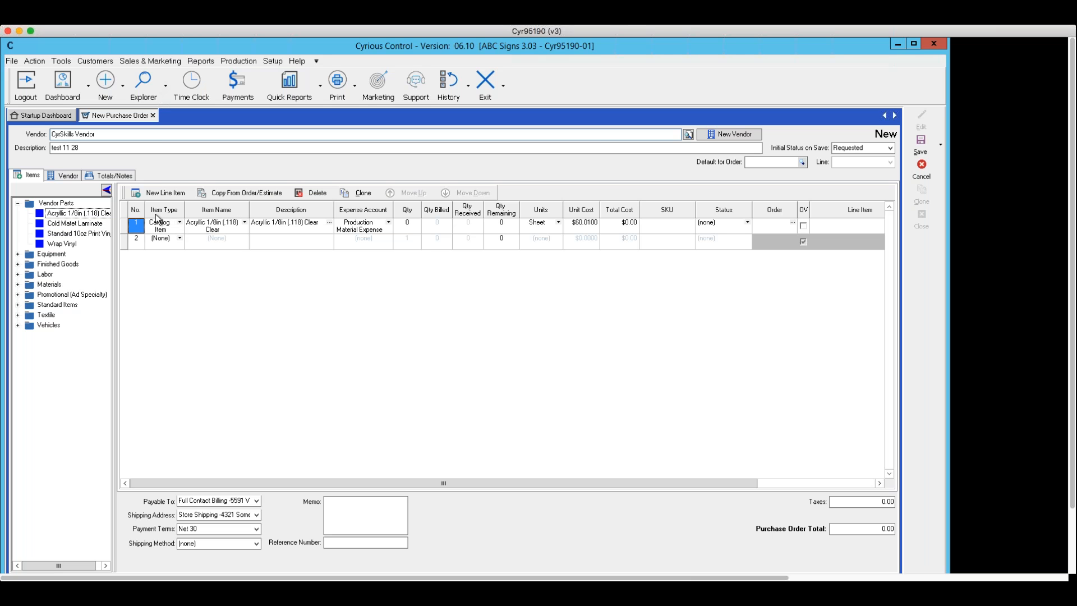
Start a new part from line 2, look at its unit settings and discard it without saving.
{"action": "left_click", "coordinate": [180, 238]}
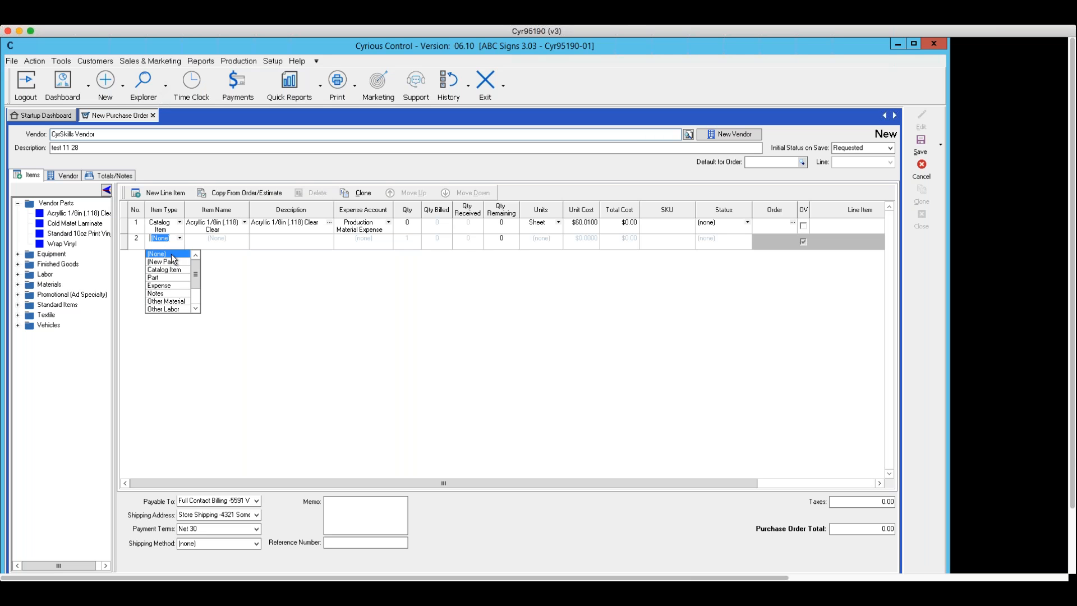
{"action": "left_click", "coordinate": [170, 261]}
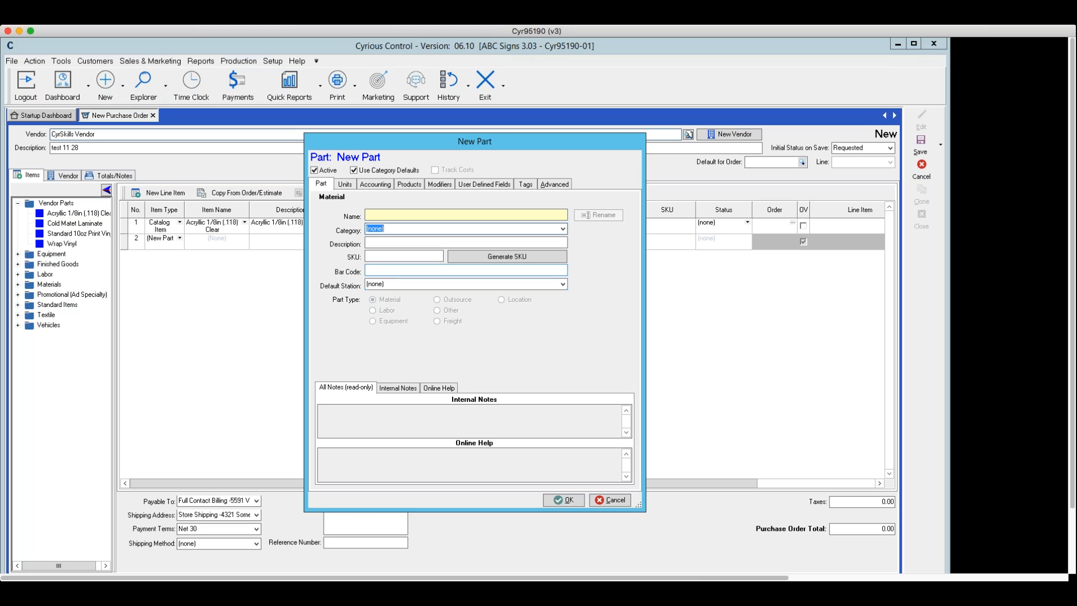
{"action": "left_click", "coordinate": [345, 185]}
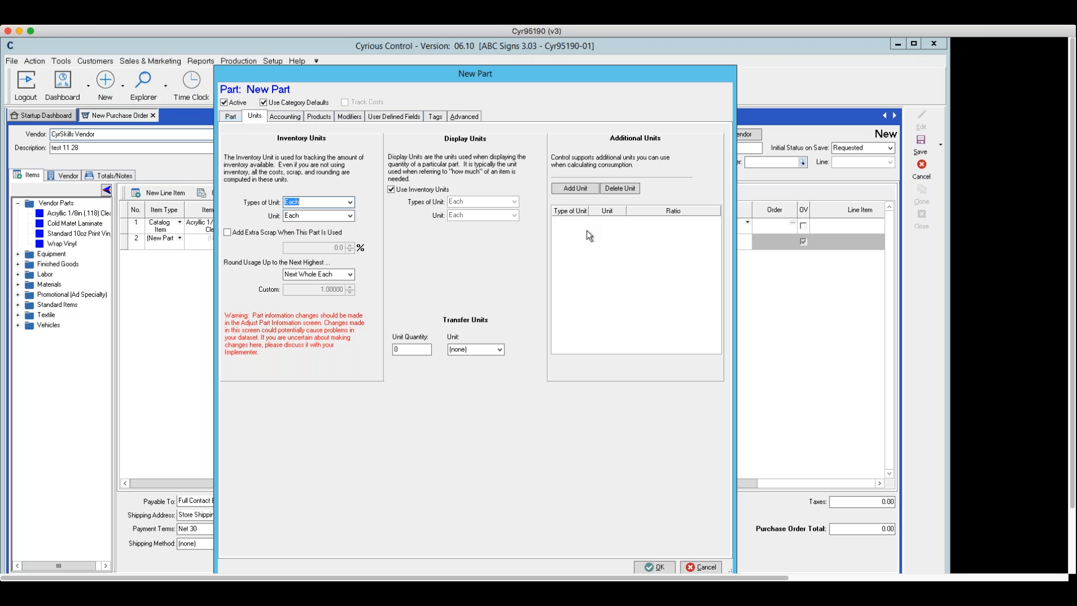
{"action": "left_click", "coordinate": [703, 565]}
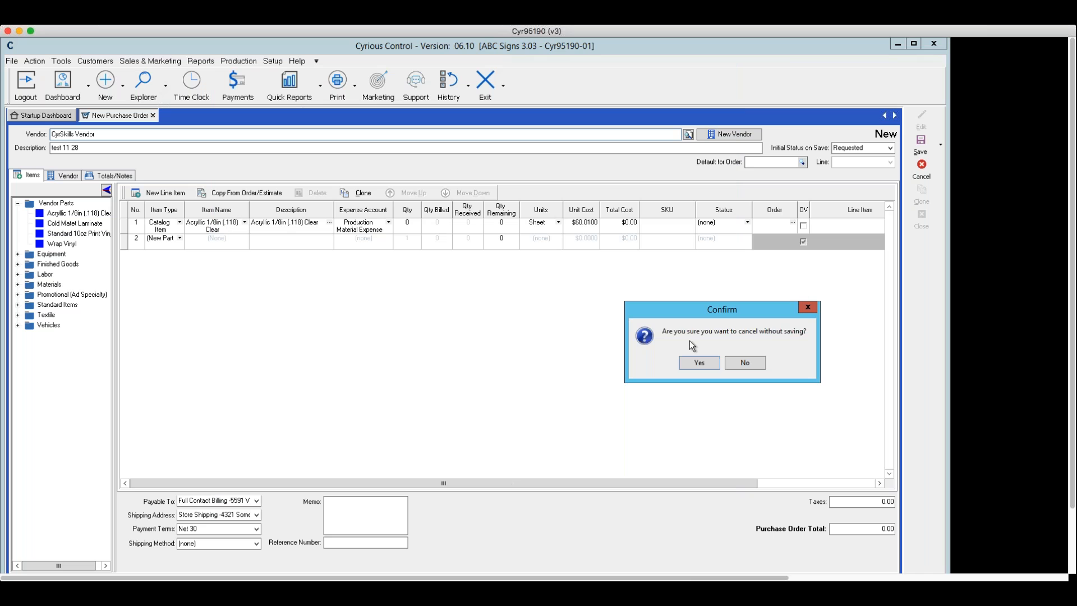
{"action": "left_click", "coordinate": [713, 363]}
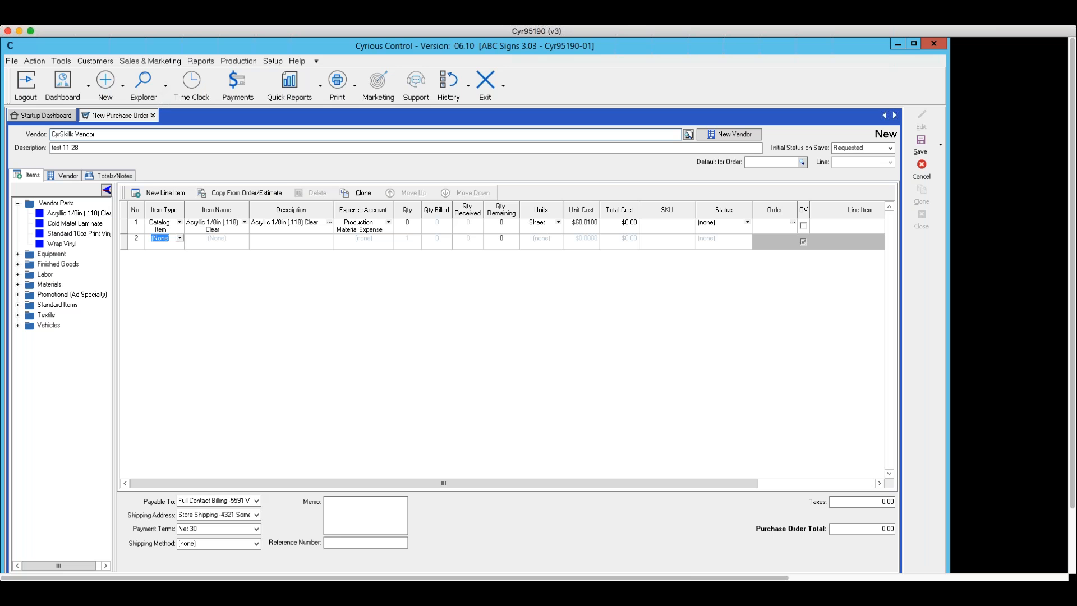
Make line 2 a Catalog Item and choose Wrap Vinyl as its item.
{"action": "left_click", "coordinate": [180, 239]}
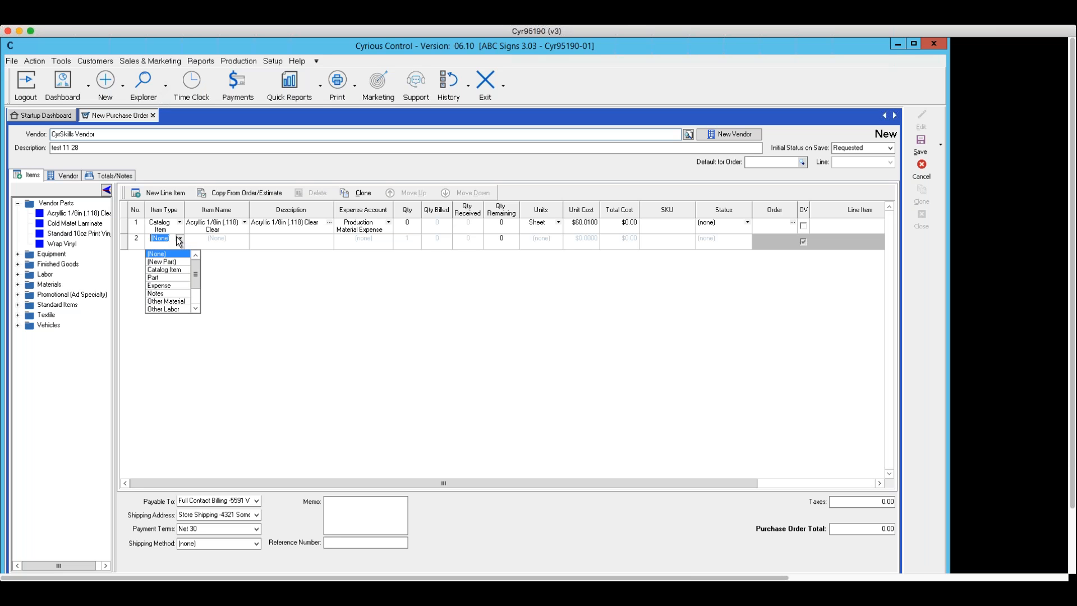
{"action": "left_click", "coordinate": [167, 271]}
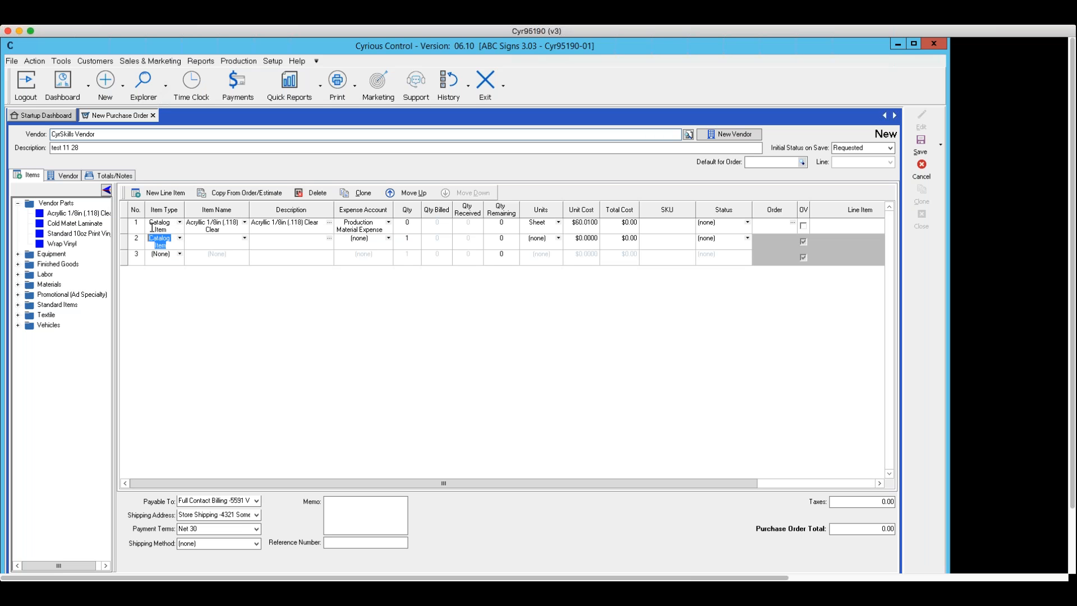
{"action": "left_click", "coordinate": [245, 239]}
{"action": "key", "text": "Down"}
{"action": "key", "text": "Down"}
{"action": "key", "text": "Down"}
{"action": "key", "text": "Return"}
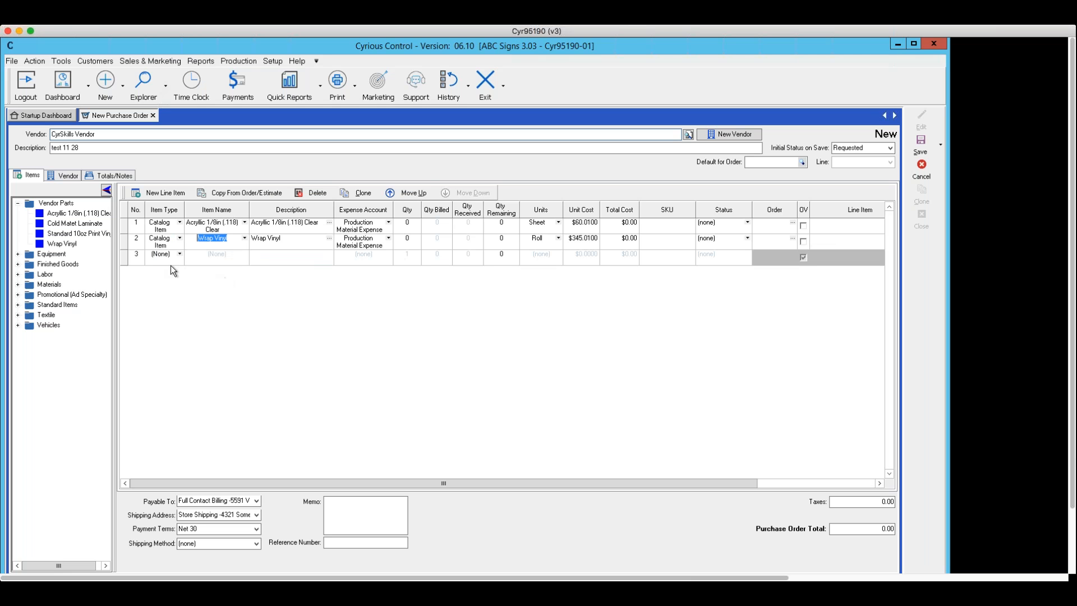
Make line 3 a Part and choose Foam-Core White 3/16 48x96 as its item.
{"action": "left_click", "coordinate": [178, 253]}
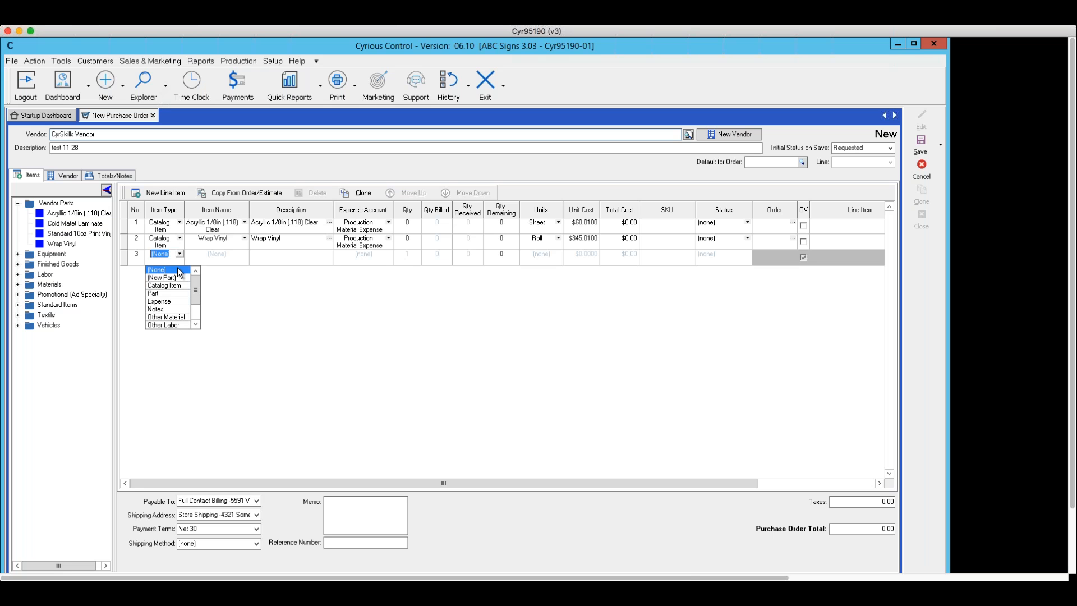
{"action": "left_click", "coordinate": [162, 294]}
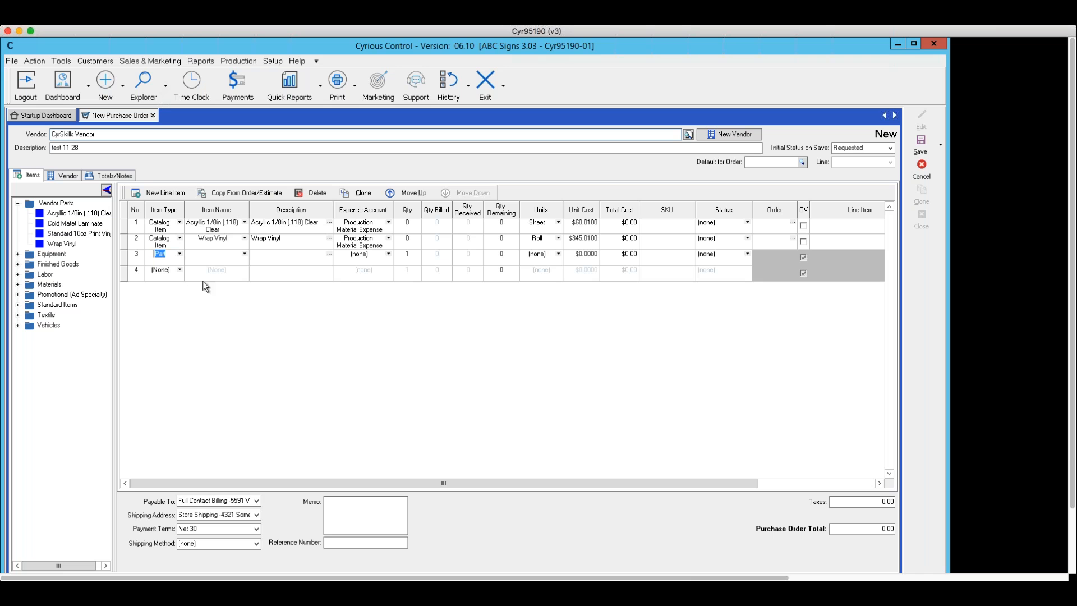
{"action": "left_click", "coordinate": [244, 253]}
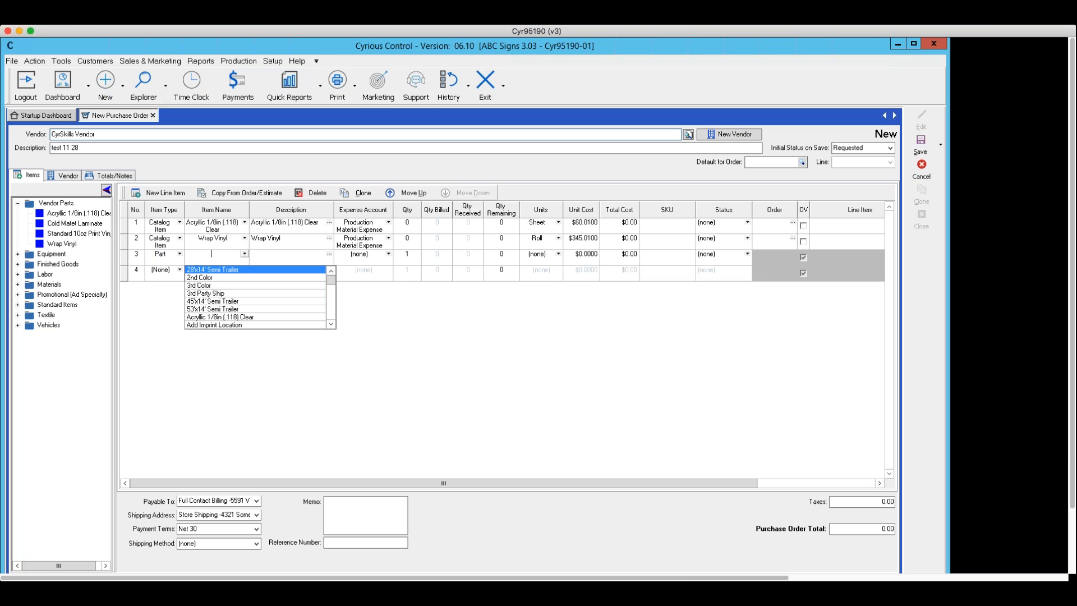
{"action": "left_click", "coordinate": [331, 323]}
{"action": "left_click", "coordinate": [330, 323]}
{"action": "left_click", "coordinate": [330, 323]}
{"action": "left_click", "coordinate": [330, 323]}
{"action": "left_click", "coordinate": [330, 324]}
{"action": "left_click", "coordinate": [330, 324]}
{"action": "left_click", "coordinate": [330, 324]}
{"action": "left_click", "coordinate": [330, 323]}
{"action": "left_click", "coordinate": [330, 324]}
{"action": "left_click", "coordinate": [330, 323]}
{"action": "left_click", "coordinate": [330, 323]}
{"action": "left_click", "coordinate": [331, 324]}
{"action": "left_click", "coordinate": [330, 323]}
{"action": "left_click", "coordinate": [330, 324]}
{"action": "left_click", "coordinate": [330, 324]}
{"action": "left_click", "coordinate": [330, 324]}
{"action": "left_click", "coordinate": [330, 324]}
{"action": "left_click", "coordinate": [330, 324]}
{"action": "left_click", "coordinate": [330, 323]}
{"action": "left_click", "coordinate": [330, 324]}
{"action": "left_click", "coordinate": [330, 324]}
{"action": "left_click", "coordinate": [331, 323]}
{"action": "left_click", "coordinate": [330, 323]}
{"action": "left_click", "coordinate": [330, 323]}
{"action": "left_click", "coordinate": [331, 323]}
{"action": "left_click", "coordinate": [331, 324]}
{"action": "left_click", "coordinate": [331, 323]}
{"action": "left_click", "coordinate": [331, 324]}
{"action": "left_click", "coordinate": [331, 323]}
{"action": "left_click", "coordinate": [330, 324]}
{"action": "left_click", "coordinate": [331, 324]}
{"action": "left_click", "coordinate": [331, 324]}
{"action": "left_click", "coordinate": [330, 323]}
{"action": "left_click", "coordinate": [330, 323]}
{"action": "left_click", "coordinate": [330, 324]}
{"action": "left_click", "coordinate": [330, 324]}
{"action": "left_click", "coordinate": [330, 324]}
{"action": "left_click", "coordinate": [330, 323]}
{"action": "left_click", "coordinate": [331, 324]}
{"action": "left_click", "coordinate": [330, 324]}
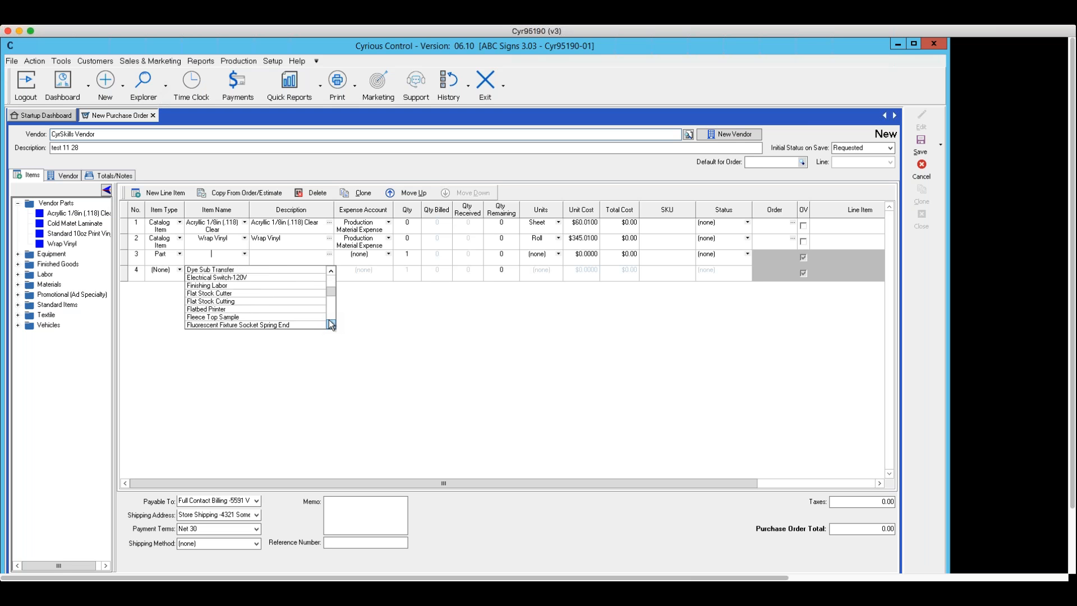
{"action": "left_click", "coordinate": [331, 323]}
{"action": "left_click", "coordinate": [330, 323]}
{"action": "left_click", "coordinate": [331, 323]}
{"action": "left_click", "coordinate": [331, 324]}
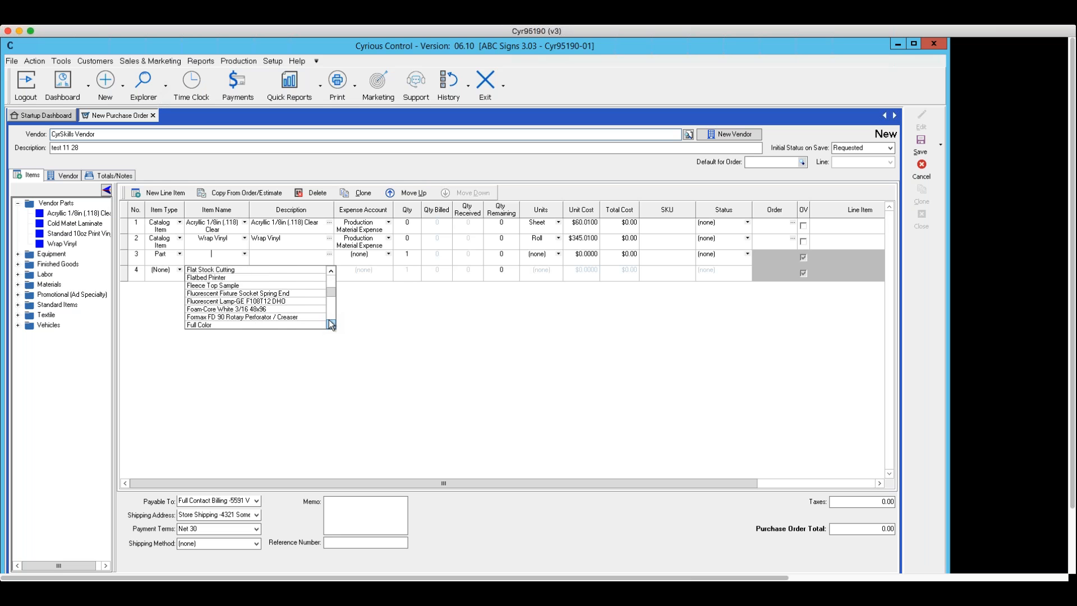
{"action": "left_click", "coordinate": [258, 309]}
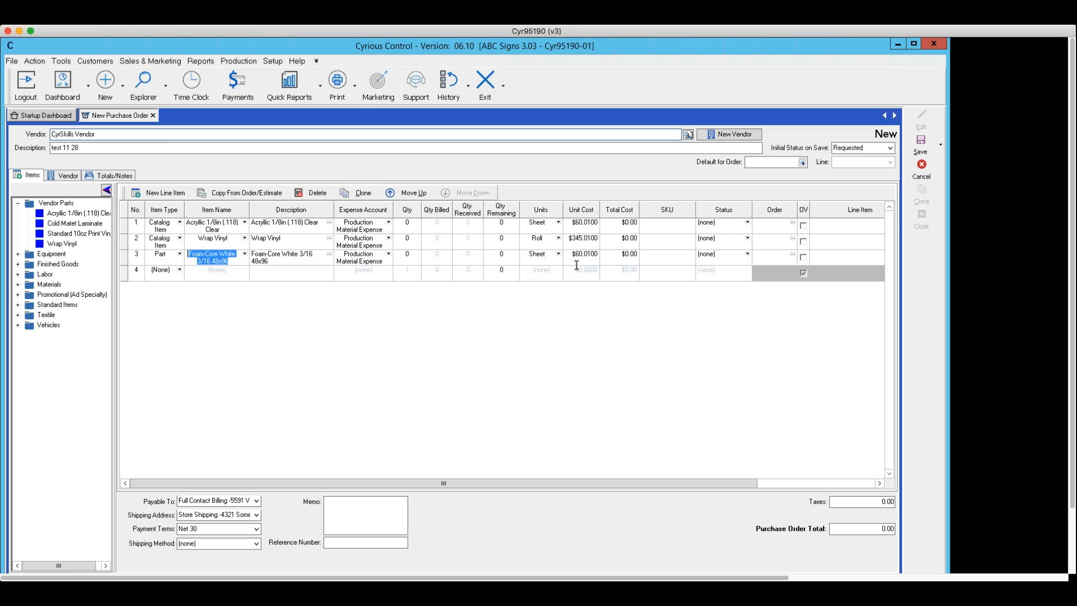
Make line 4 a Notes line and review the other item types offered for line 5 without choosing one.
{"action": "left_click", "coordinate": [180, 270]}
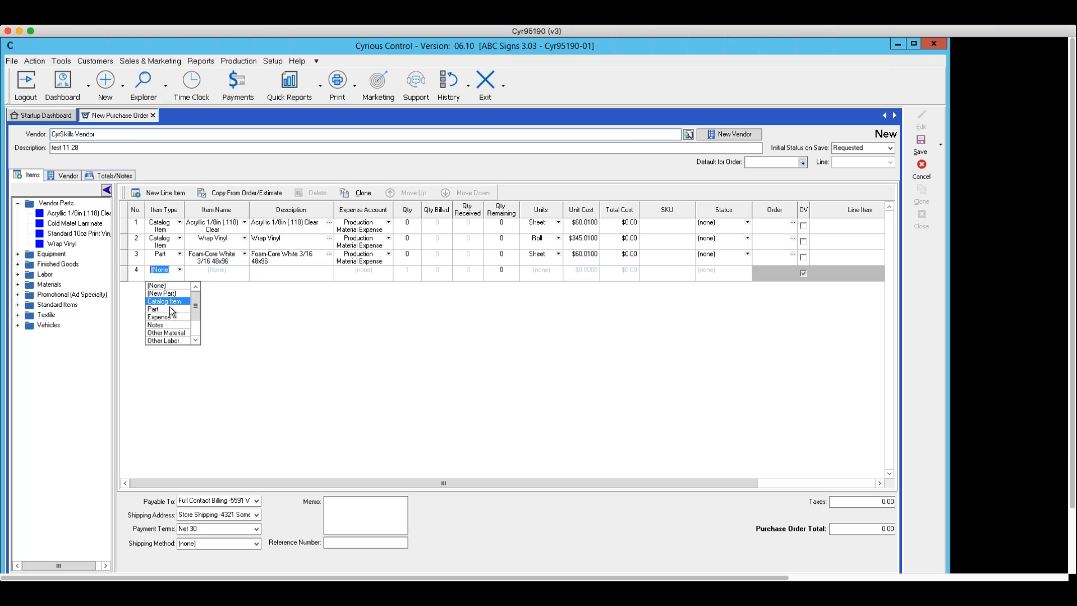
{"action": "left_click", "coordinate": [165, 325]}
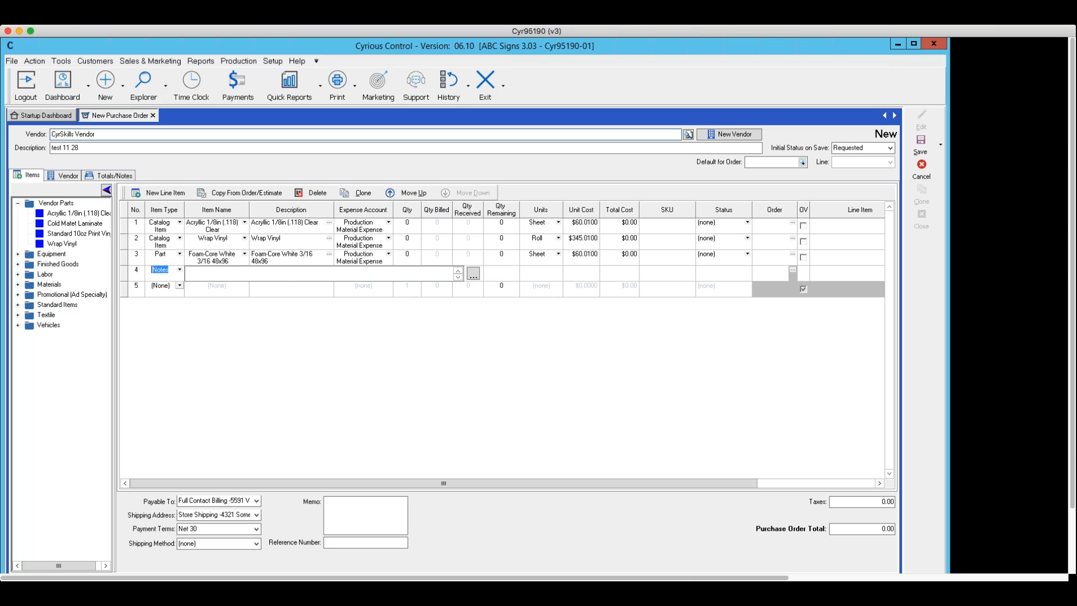
{"action": "left_click", "coordinate": [179, 285]}
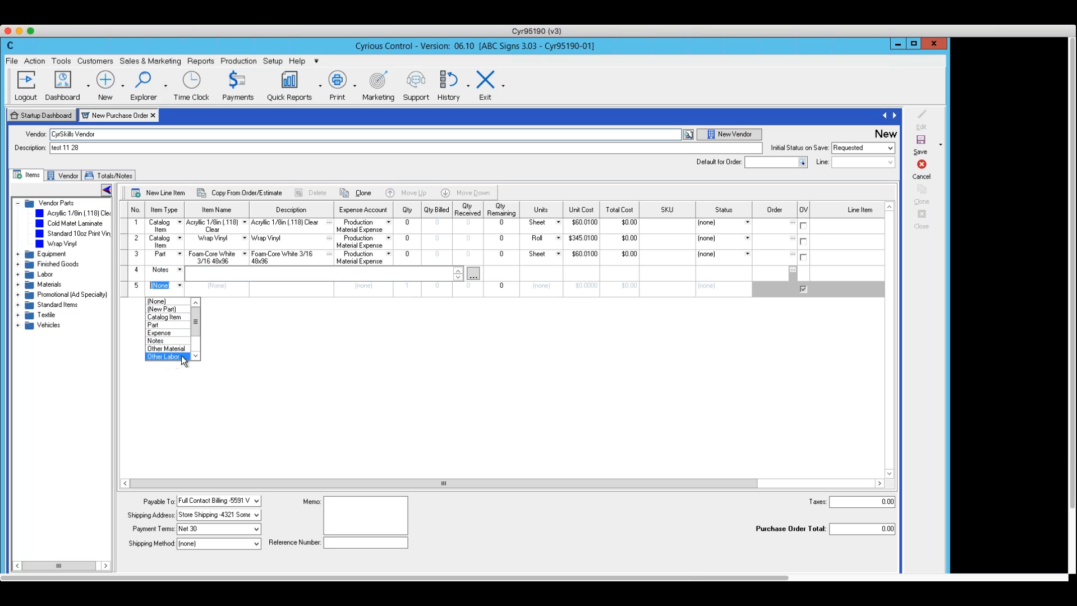
{"action": "left_click", "coordinate": [196, 355]}
{"action": "left_click", "coordinate": [196, 356]}
{"action": "left_click", "coordinate": [196, 356]}
{"action": "left_click", "coordinate": [195, 356]}
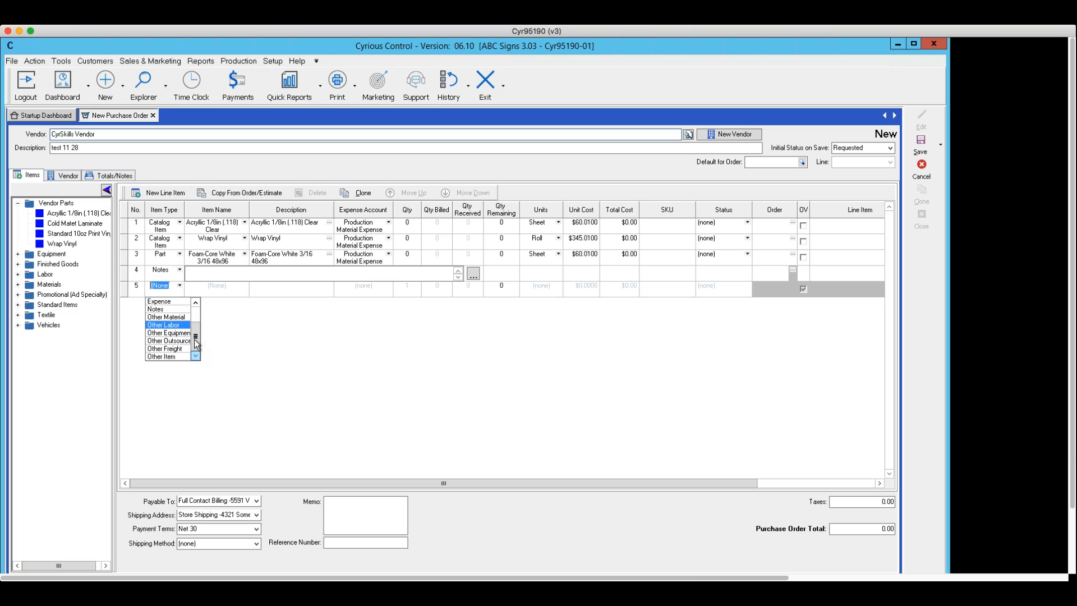
{"action": "left_click_drag", "start_coordinate": [194, 337], "coordinate": [199, 307]}
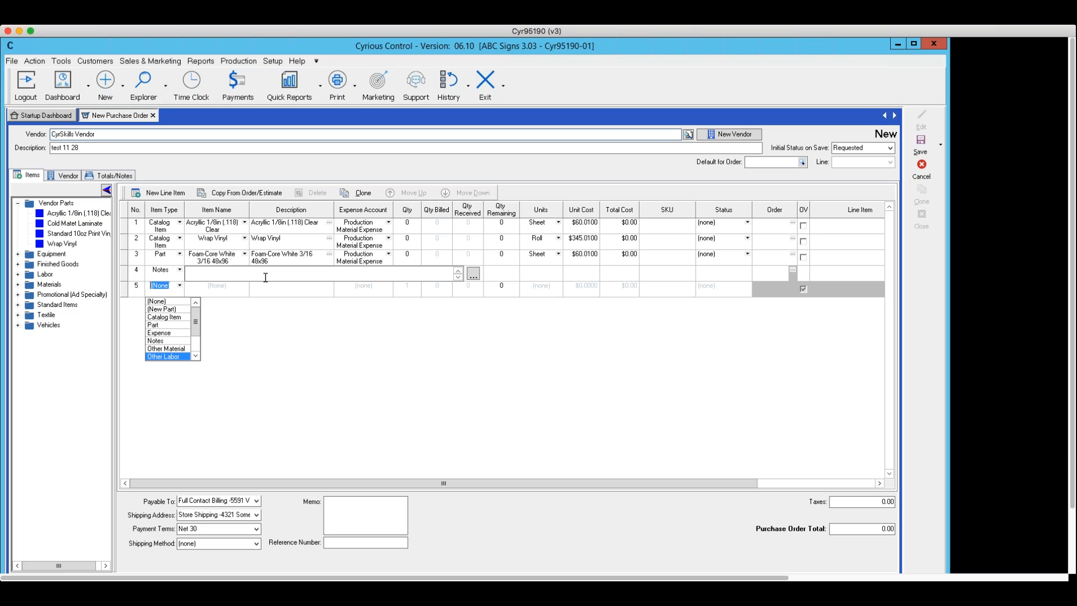
{"action": "left_click", "coordinate": [264, 338]}
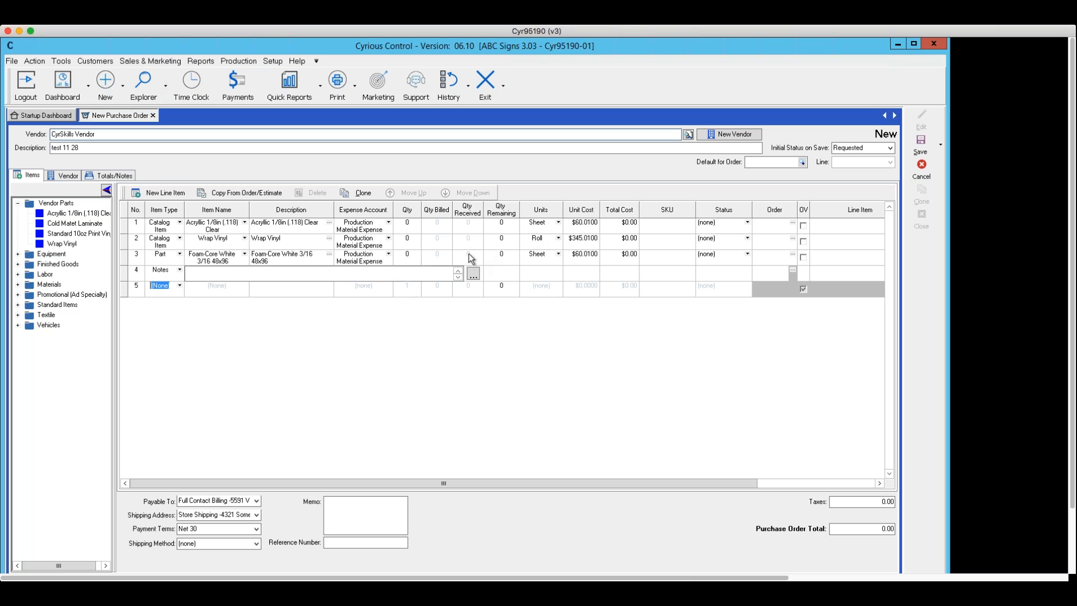
Set the quantities to 10 for the acrylic sheet line and 3 for the Wrap Vinyl line.
{"action": "left_click", "coordinate": [403, 224]}
{"action": "double_click", "coordinate": [408, 225]}
{"action": "type", "text": "10"}
{"action": "key", "text": "Tab"}
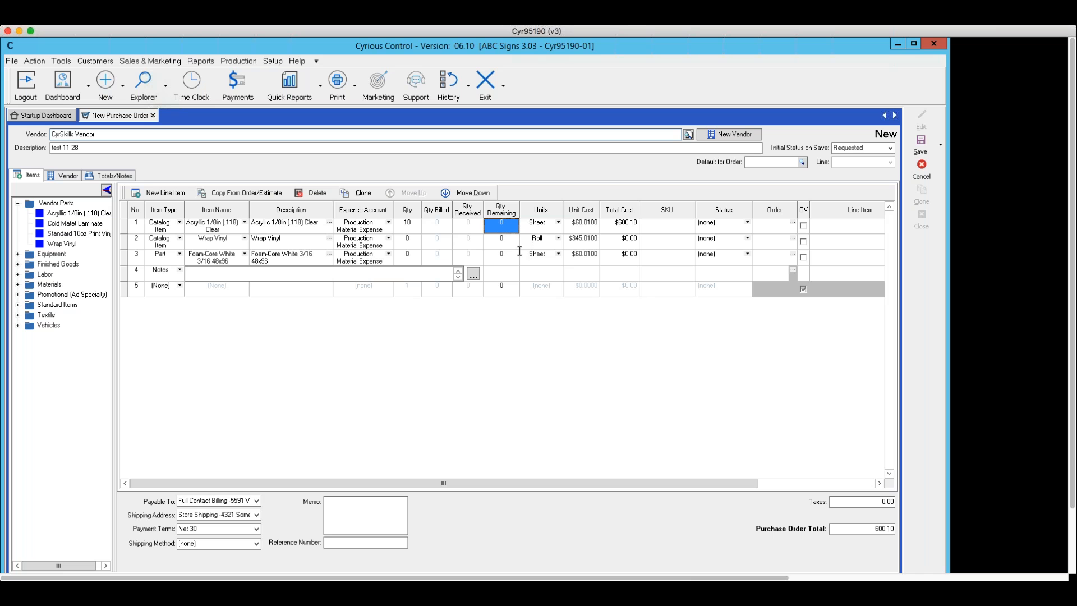
{"action": "left_click", "coordinate": [415, 238]}
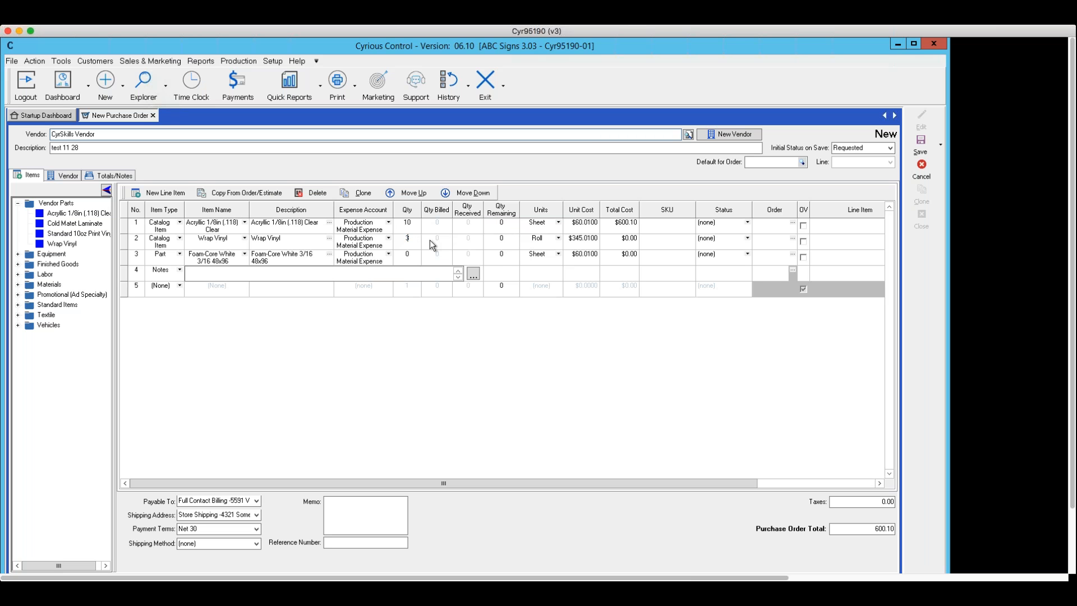
{"action": "key", "text": "Tab"}
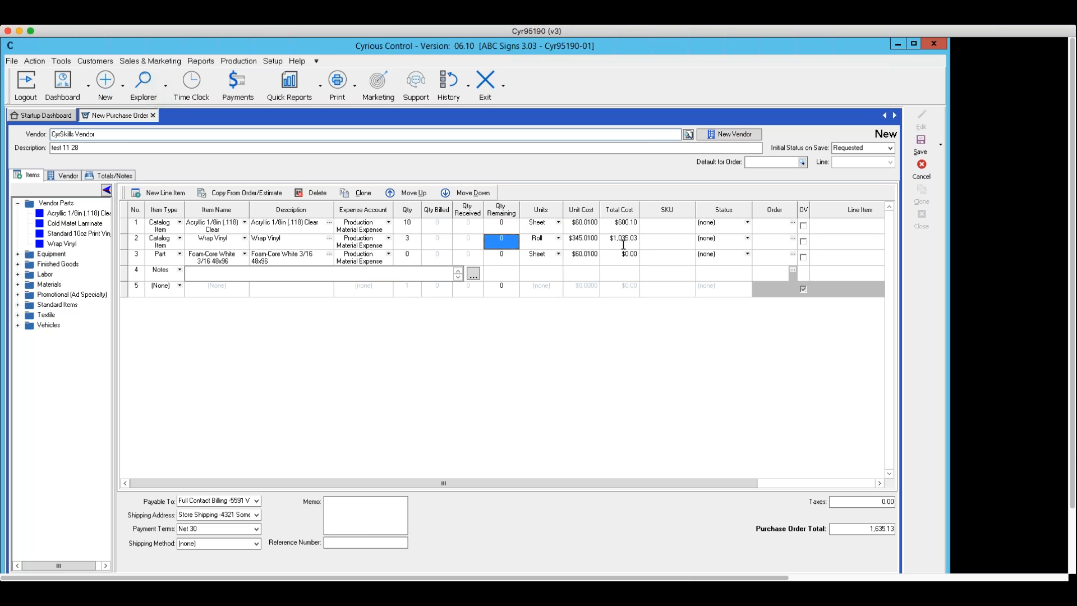
Set the quantity of the Foam-Core White 3/16 48x96 line to 2.
{"action": "left_click", "coordinate": [405, 256]}
{"action": "type", "text": "43"}
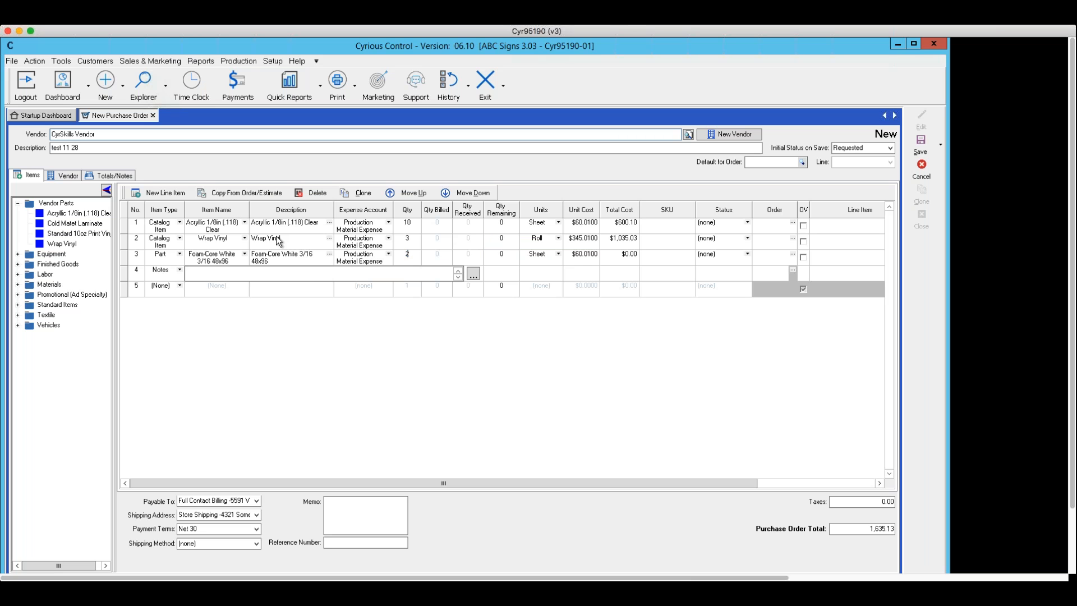
{"action": "type", "text": "2"}
{"action": "key", "text": "Tab"}
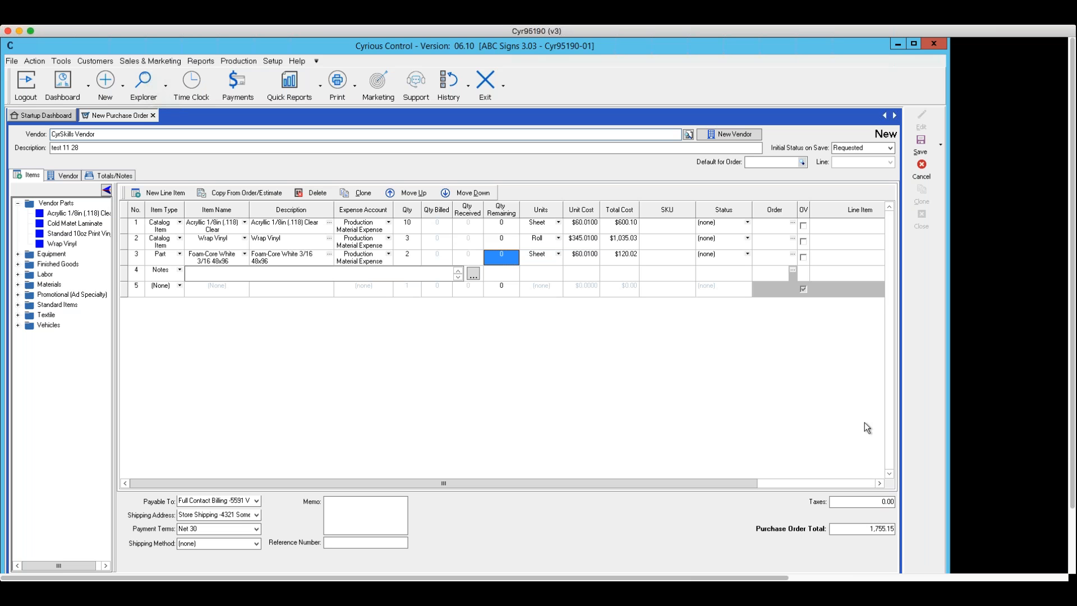
Try to save the new order as a purchase order.
{"action": "left_click", "coordinate": [941, 146]}
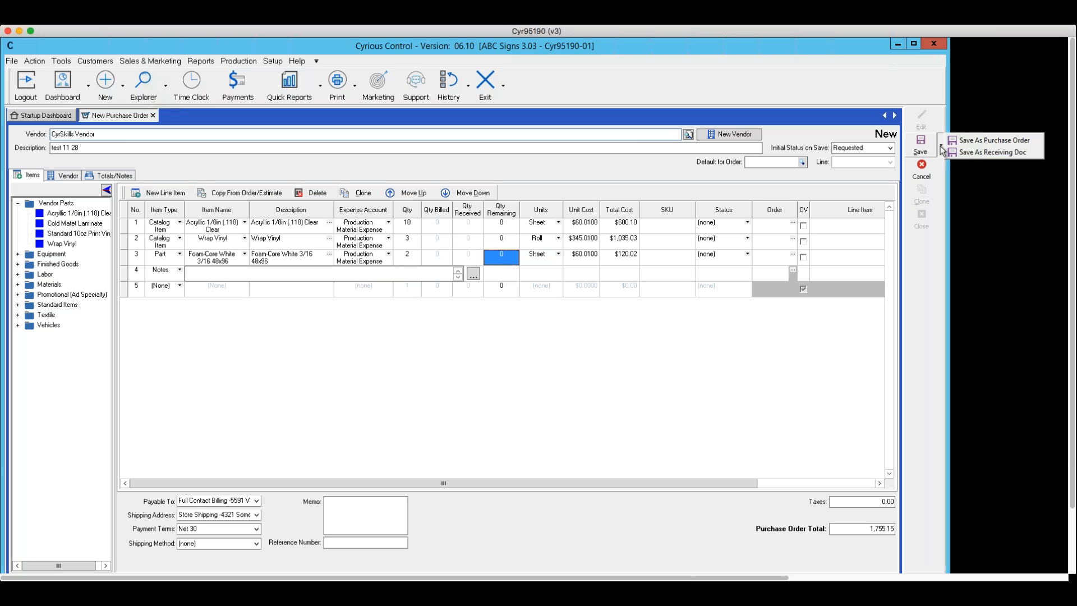
{"action": "left_click", "coordinate": [968, 141]}
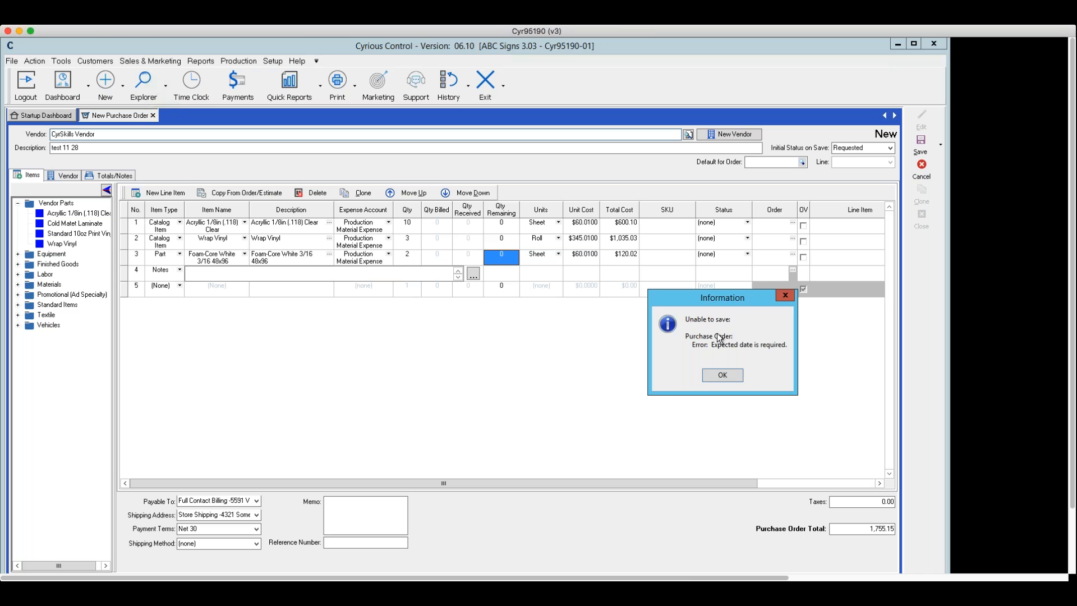
{"action": "left_click", "coordinate": [722, 375]}
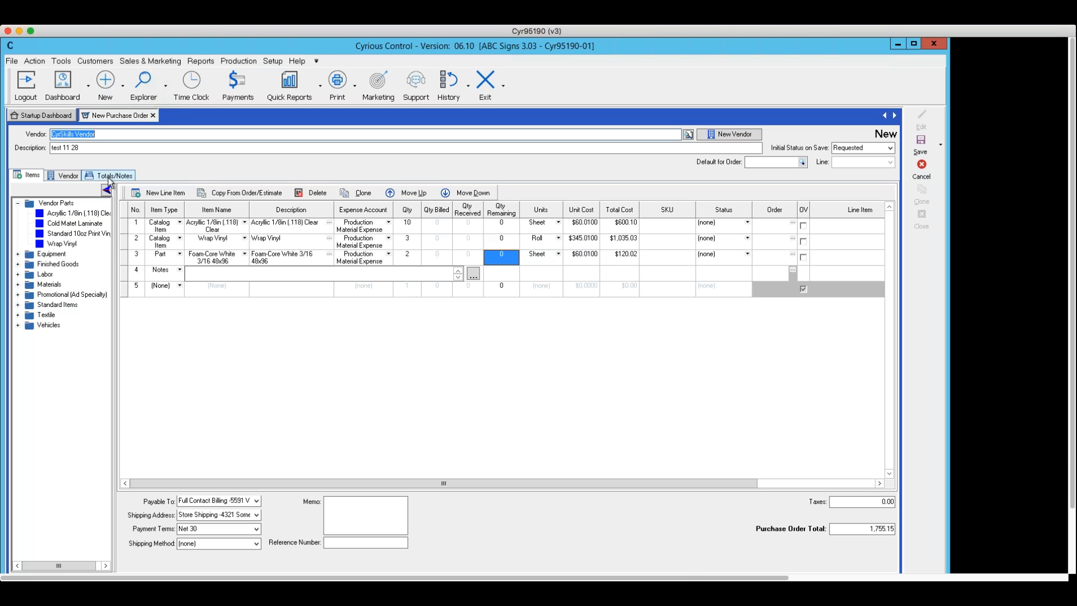
Set the expected date to 11/30/2017, then save the order as a purchase order and close it.
{"action": "left_click", "coordinate": [100, 176]}
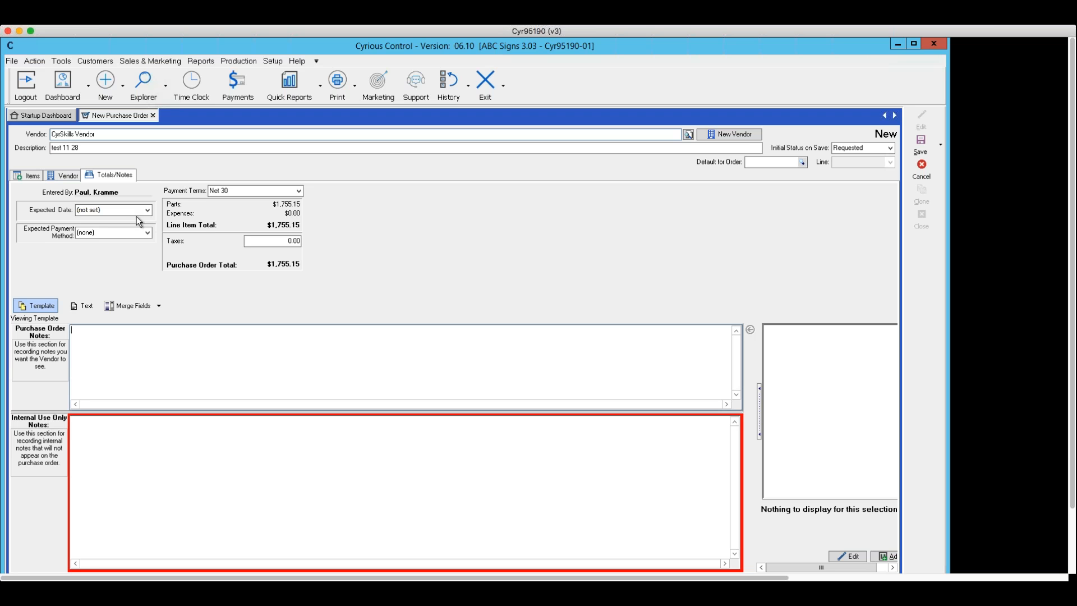
{"action": "left_click", "coordinate": [147, 209]}
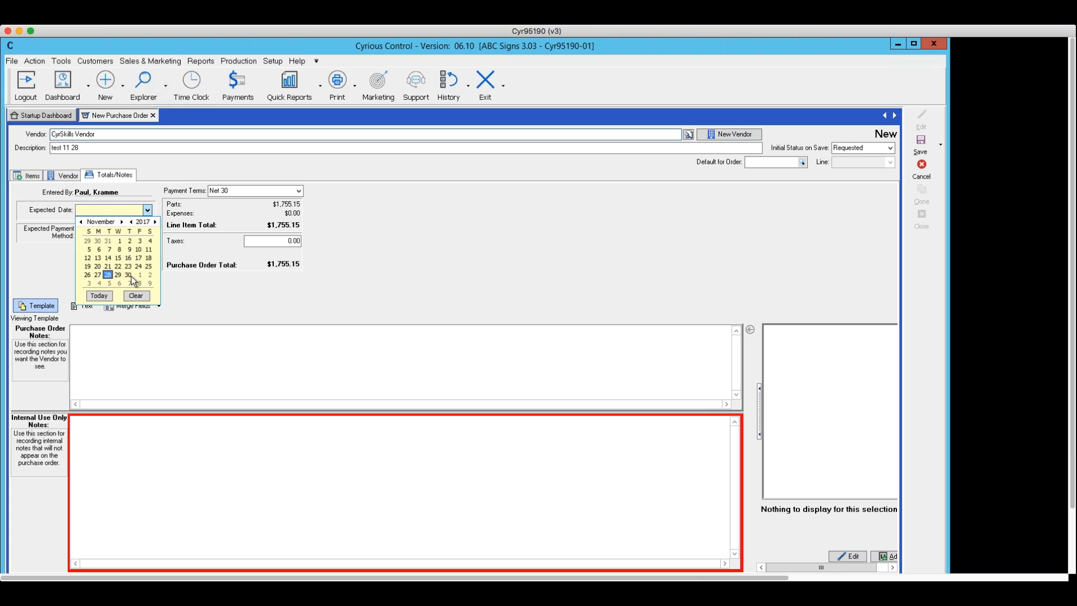
{"action": "left_click", "coordinate": [128, 275]}
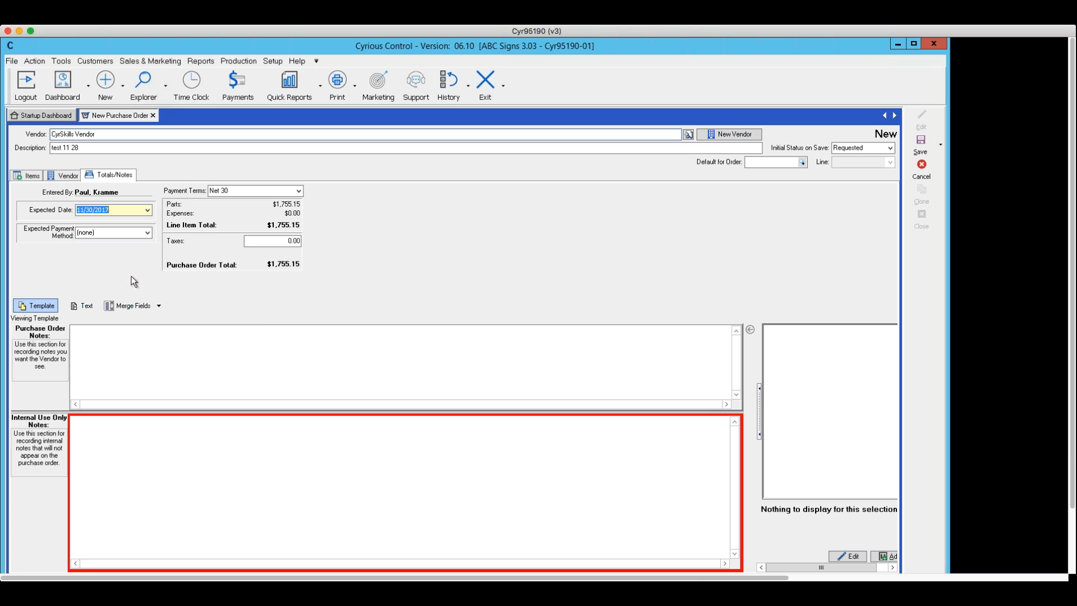
{"action": "left_click", "coordinate": [942, 149]}
{"action": "left_click", "coordinate": [975, 141]}
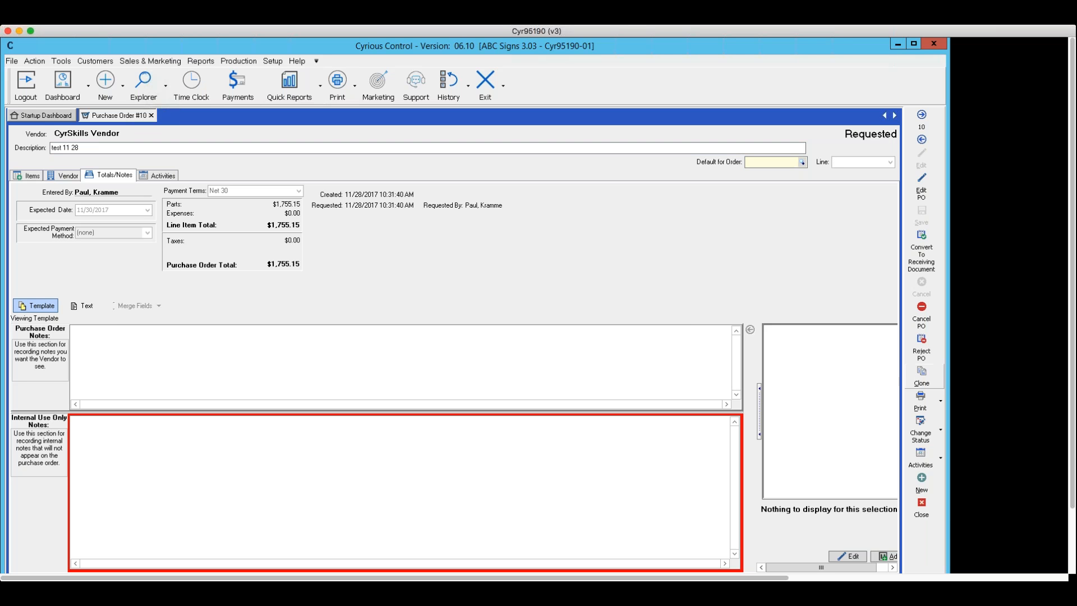
{"action": "left_click", "coordinate": [922, 508]}
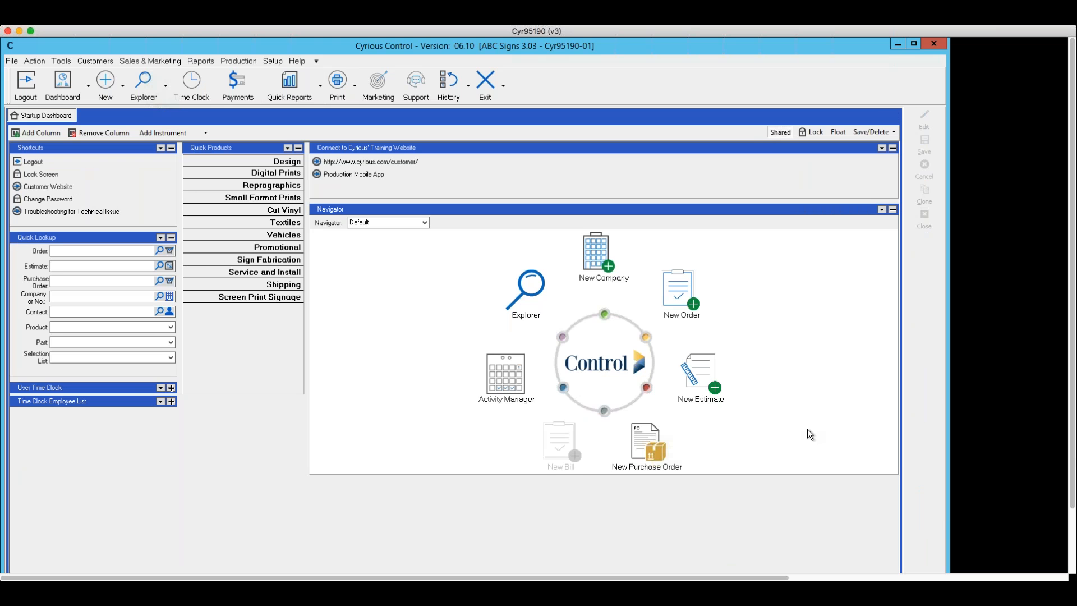
Open Part Setup within the complete pricing setup.
{"action": "left_click", "coordinate": [268, 62]}
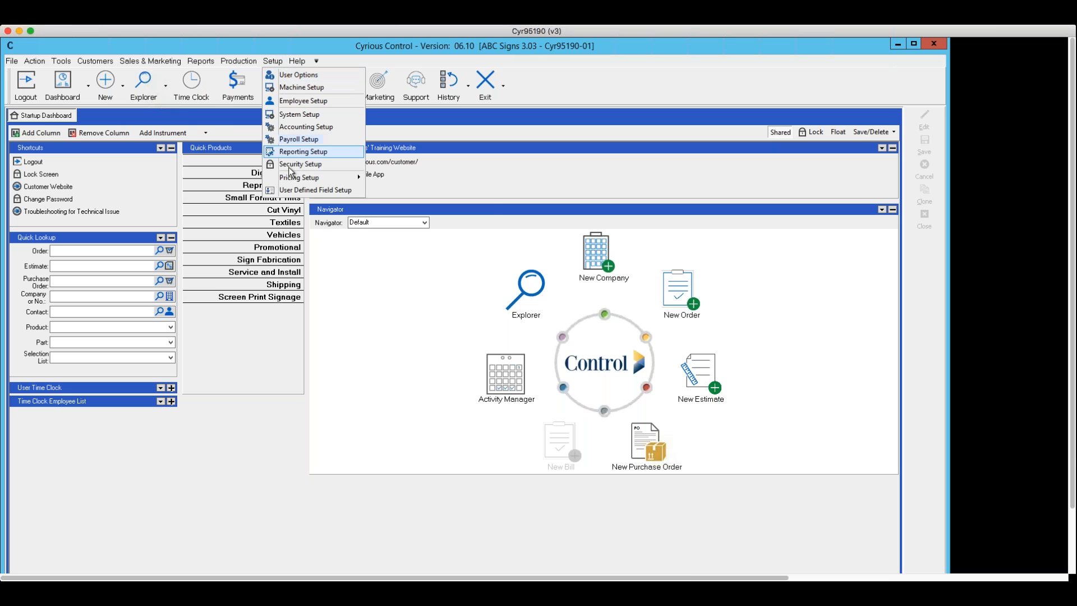
{"action": "mouse_move", "coordinate": [293, 179]}
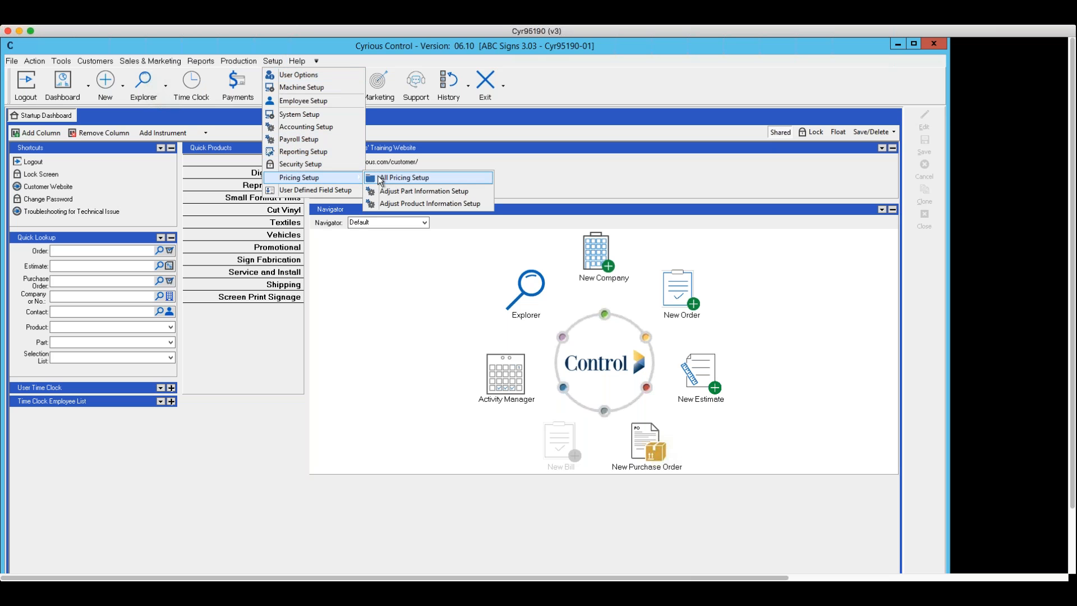
{"action": "left_click", "coordinate": [404, 178]}
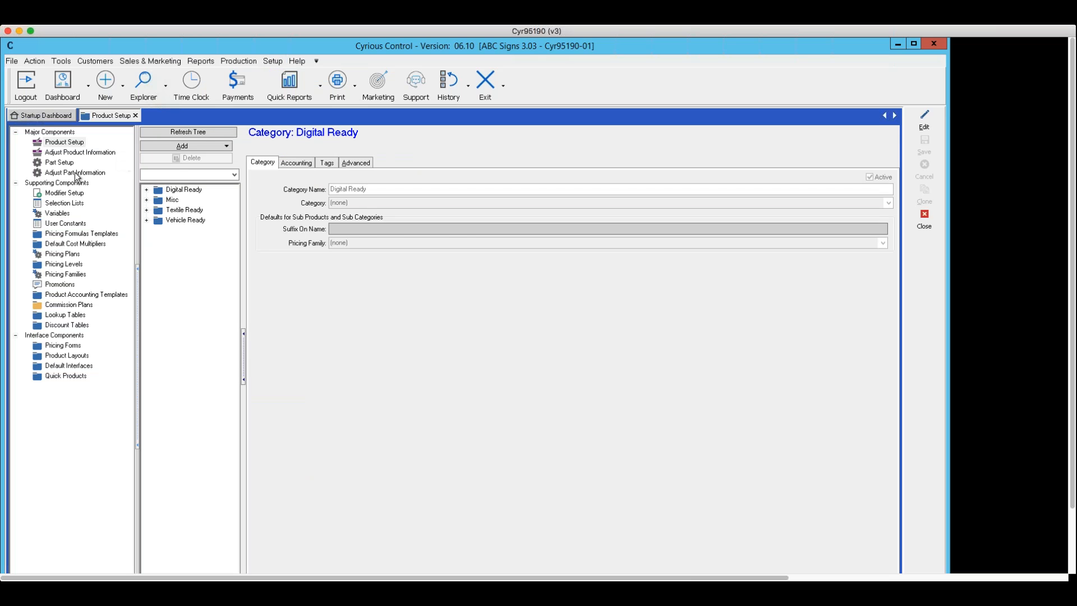
{"action": "left_click", "coordinate": [53, 162]}
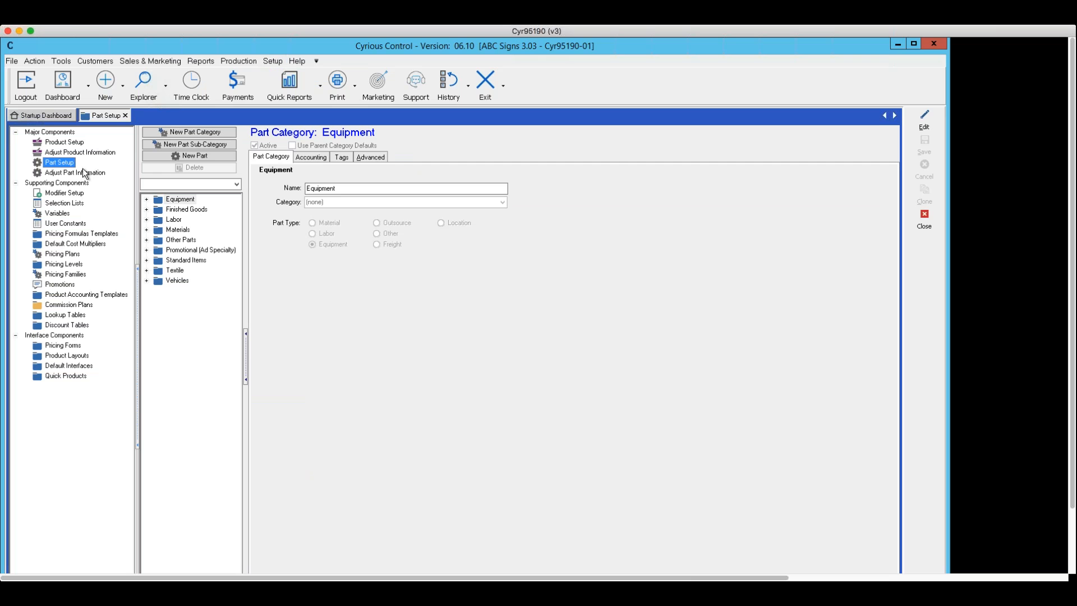
Show the unit settings of the Avery 2mil 15 in. part under Materials, Roll Stock Substrates, Cut Vinyl.
{"action": "left_click", "coordinate": [147, 229]}
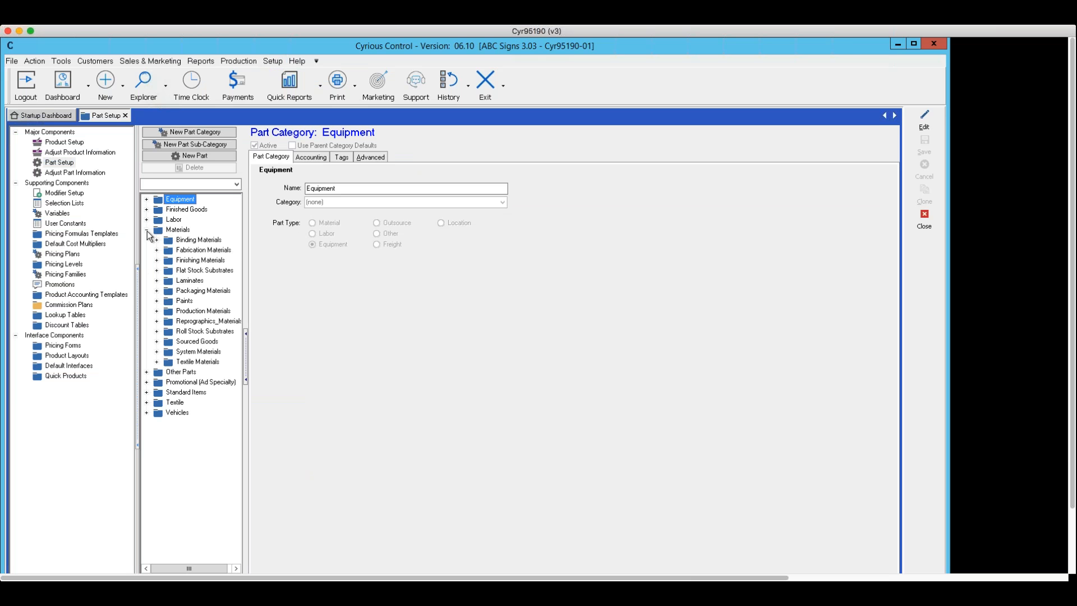
{"action": "left_click", "coordinate": [156, 332]}
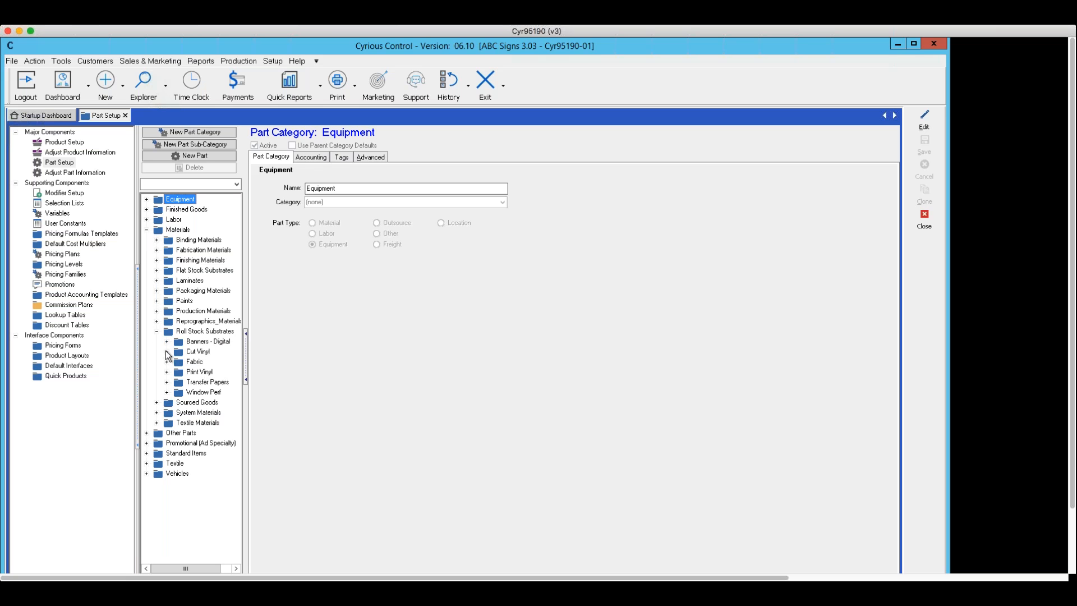
{"action": "left_click", "coordinate": [167, 352]}
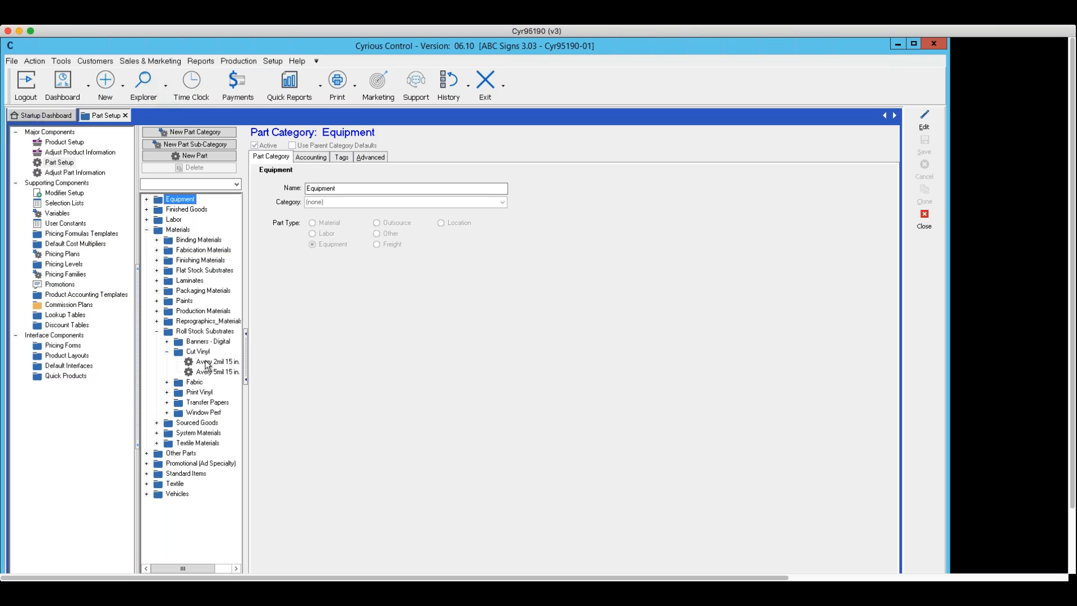
{"action": "left_click", "coordinate": [208, 361]}
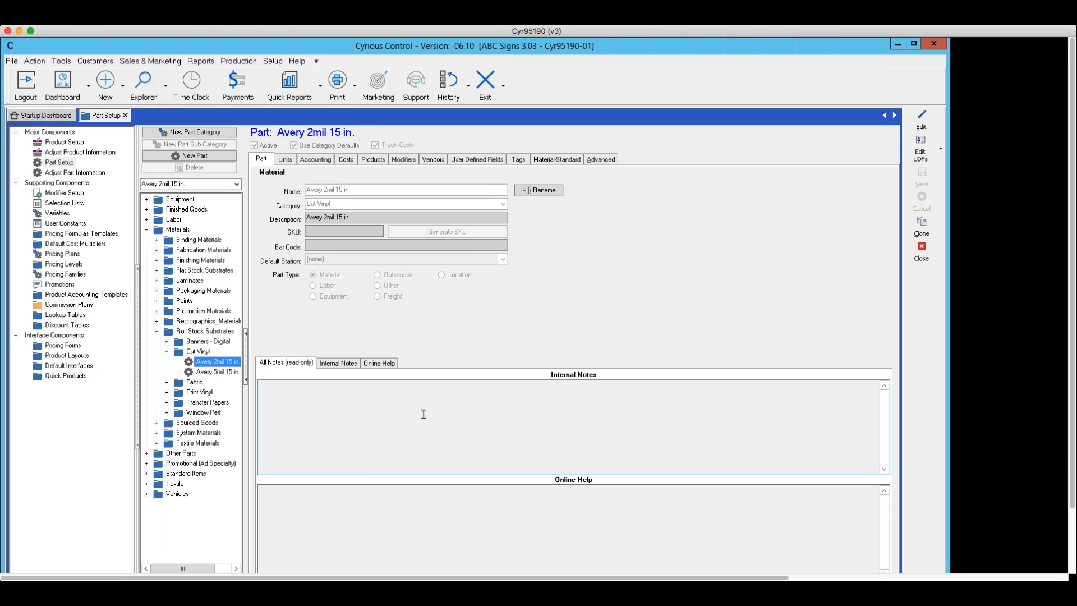
{"action": "left_click", "coordinate": [284, 159]}
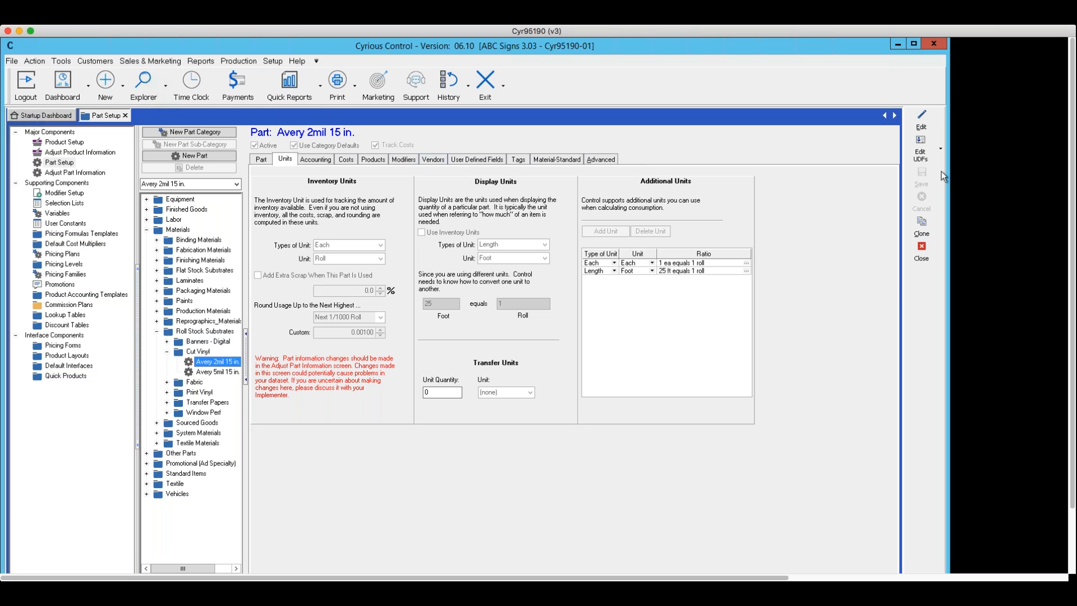
Edit the part and add an additional Length unit in Foot, with 1 foot equal to 150 rolls.
{"action": "left_click", "coordinate": [920, 123]}
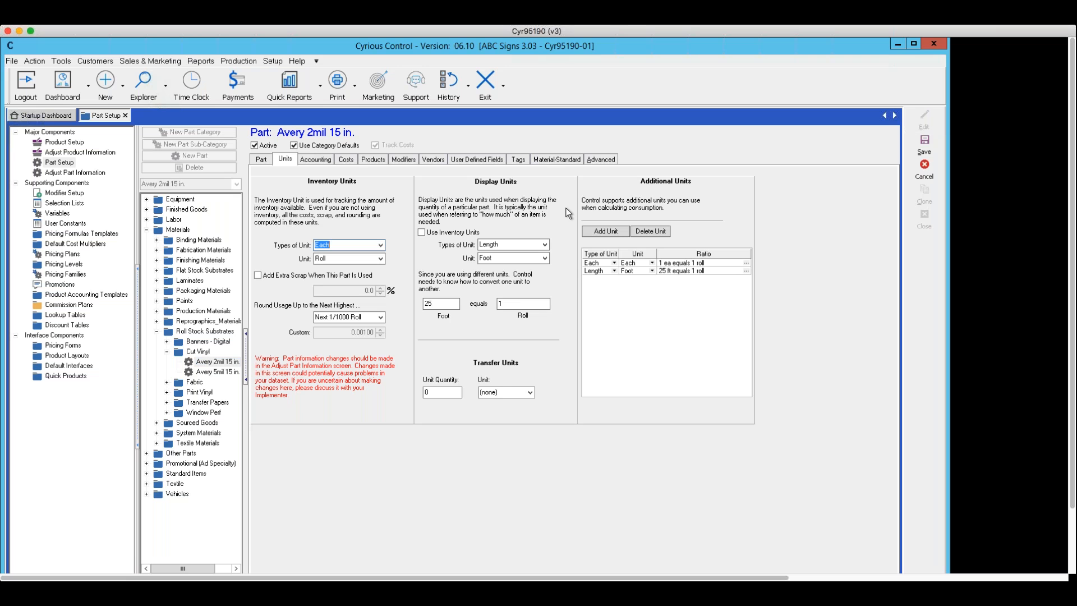
{"action": "left_click", "coordinate": [606, 230]}
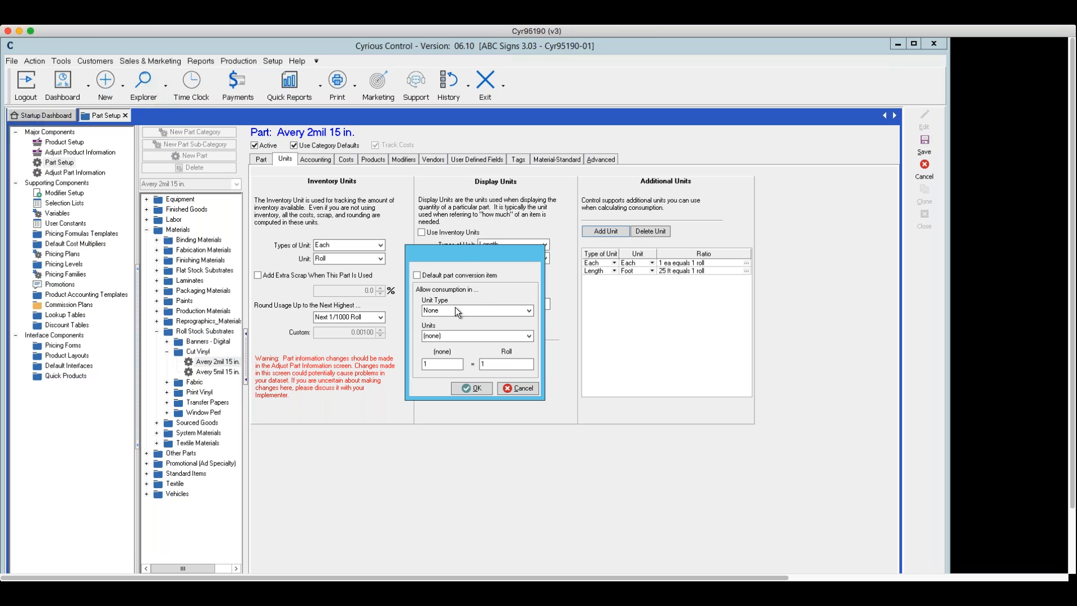
{"action": "left_click", "coordinate": [529, 312]}
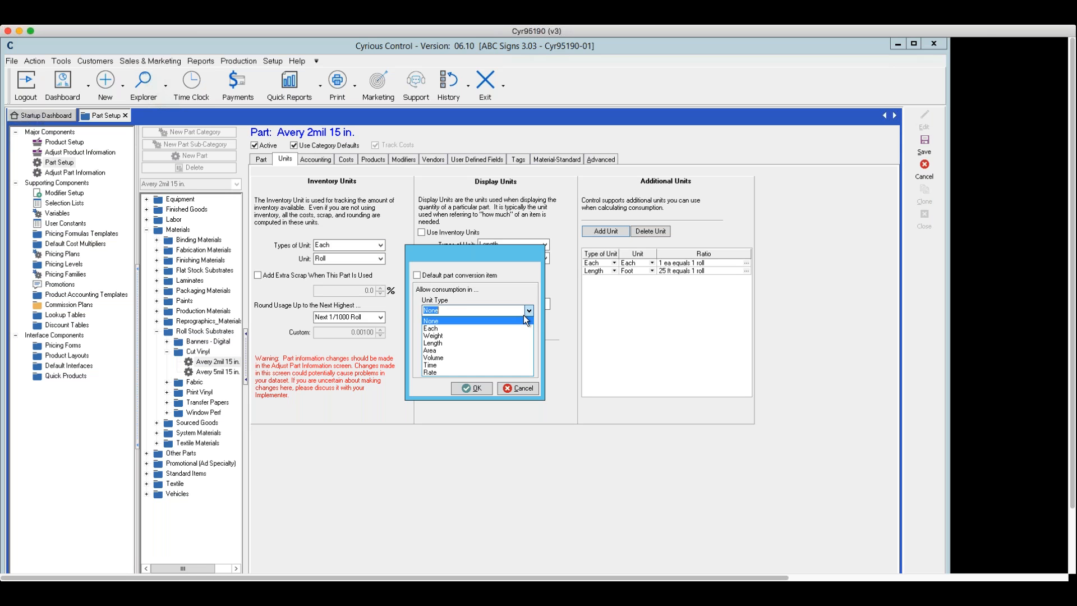
{"action": "left_click", "coordinate": [468, 341]}
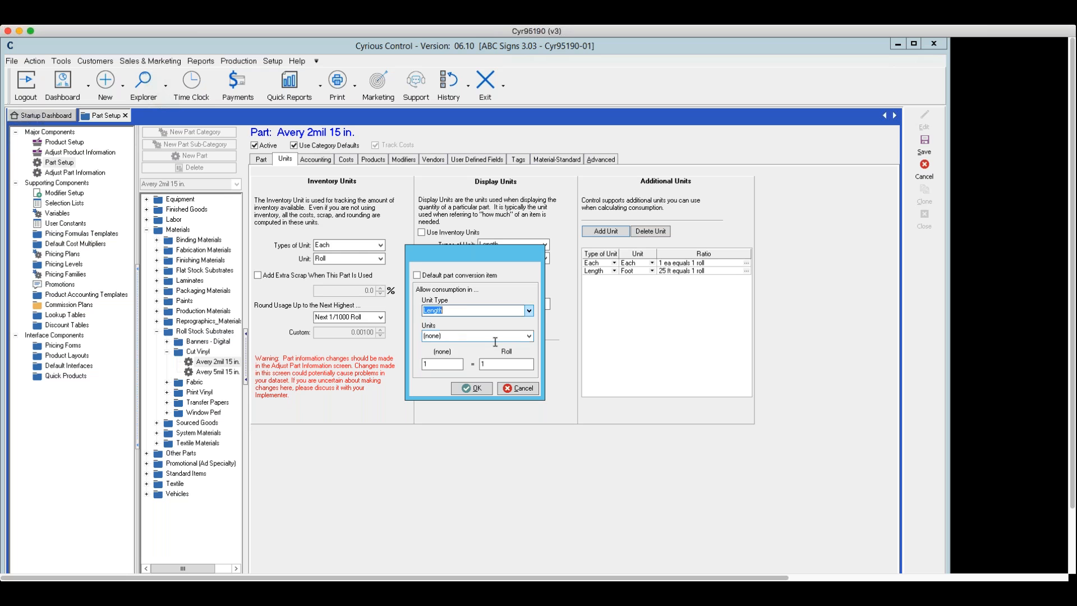
{"action": "left_click", "coordinate": [529, 336]}
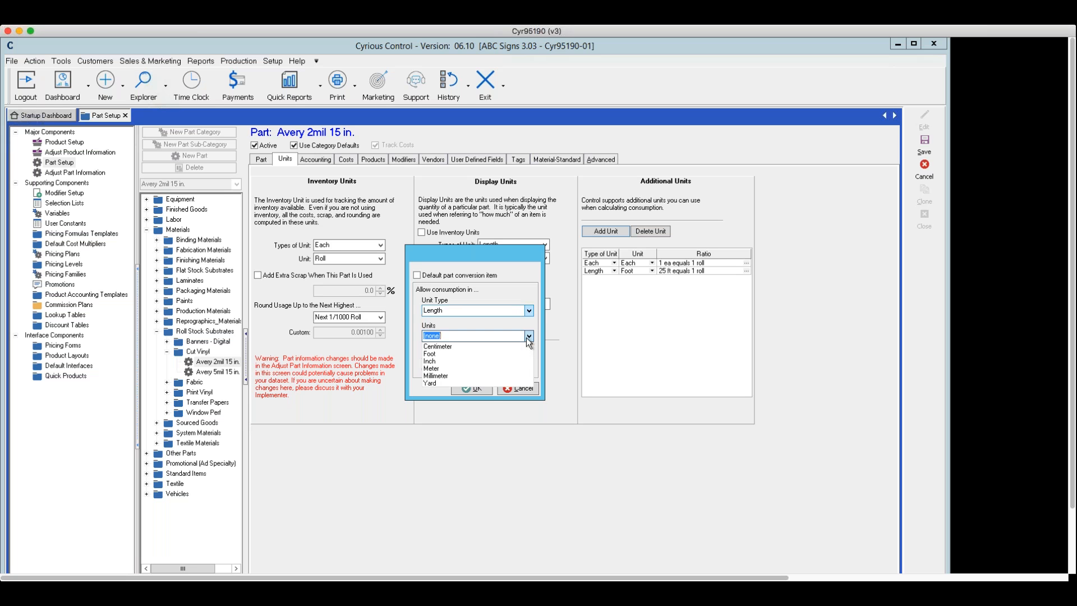
{"action": "left_click", "coordinate": [450, 354]}
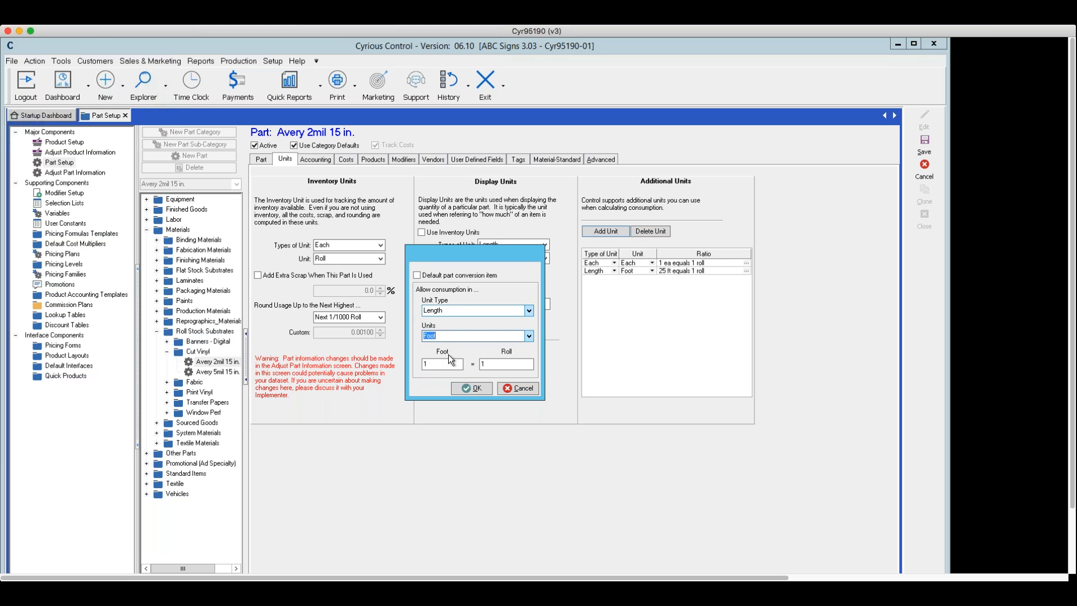
{"action": "left_click", "coordinate": [426, 365]}
{"action": "left_click", "coordinate": [489, 365]}
{"action": "type", "text": "50"}
{"action": "left_click", "coordinate": [469, 388]}
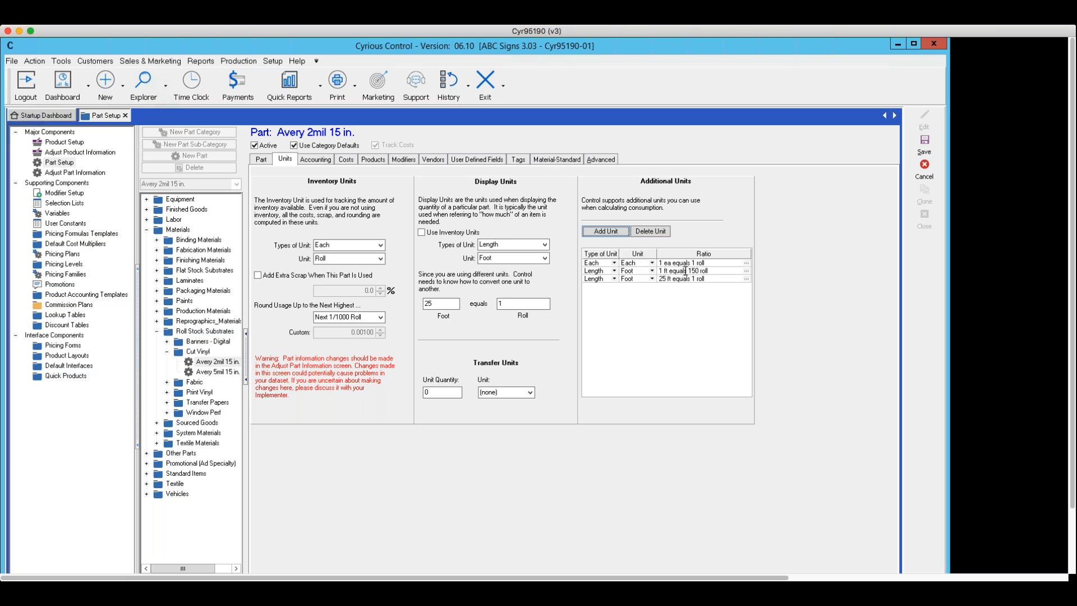
Delete the additional unit with the 1 ft equals 150 roll ratio and close the part setup without saving the edits.
{"action": "left_click", "coordinate": [608, 270]}
{"action": "left_click", "coordinate": [682, 351]}
{"action": "left_click", "coordinate": [649, 230]}
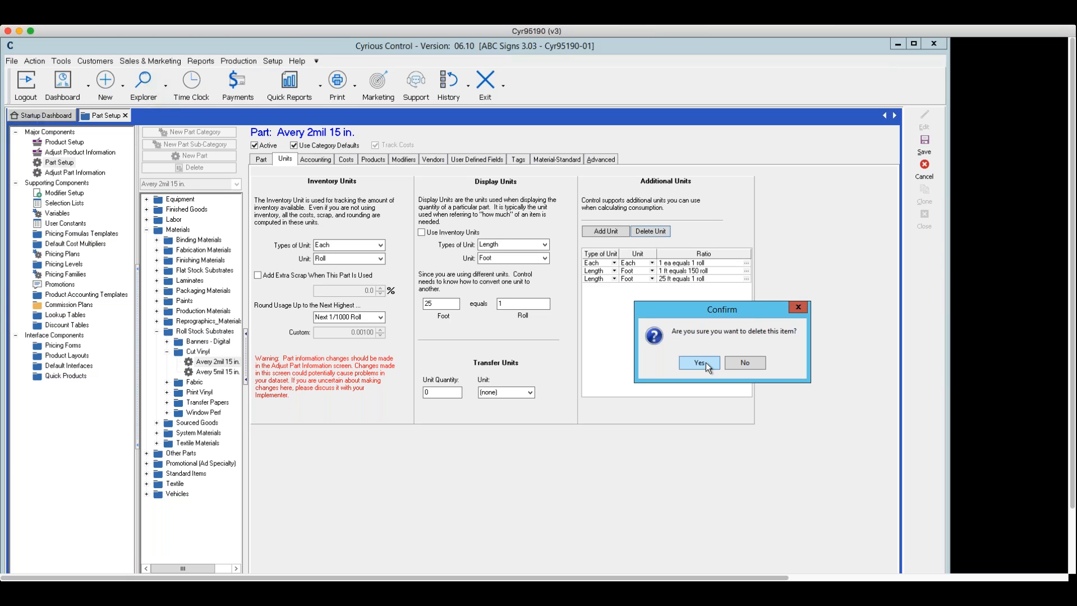
{"action": "left_click", "coordinate": [701, 362]}
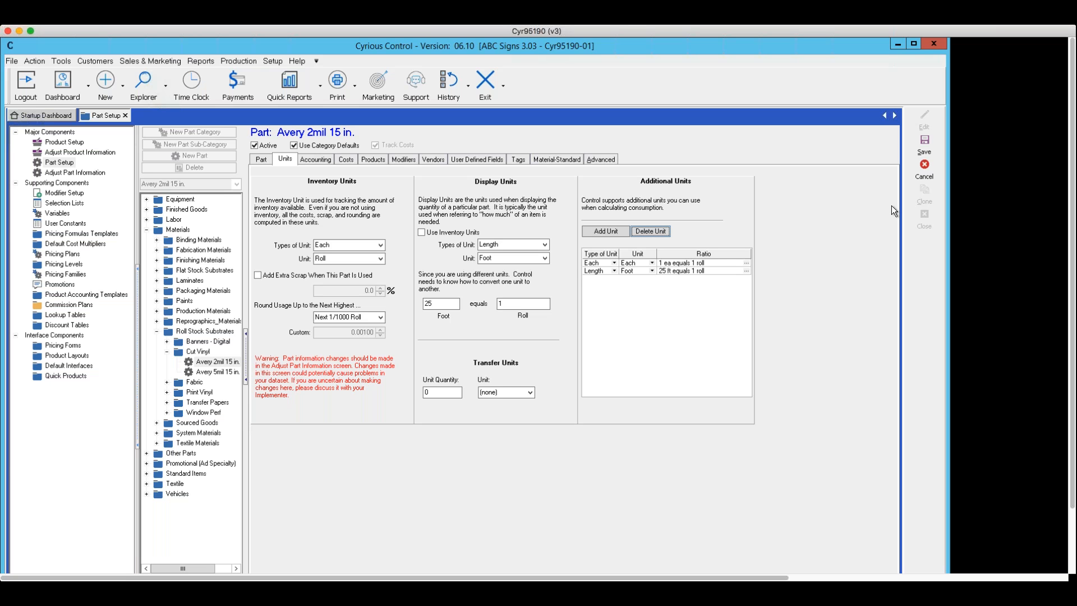
{"action": "left_click", "coordinate": [922, 178]}
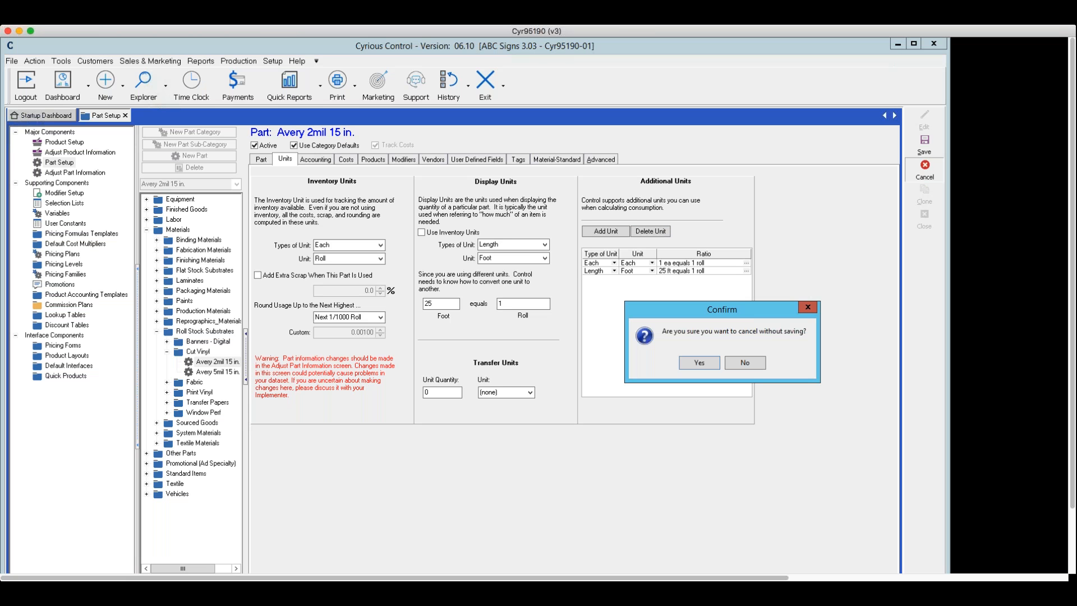
{"action": "left_click", "coordinate": [698, 362]}
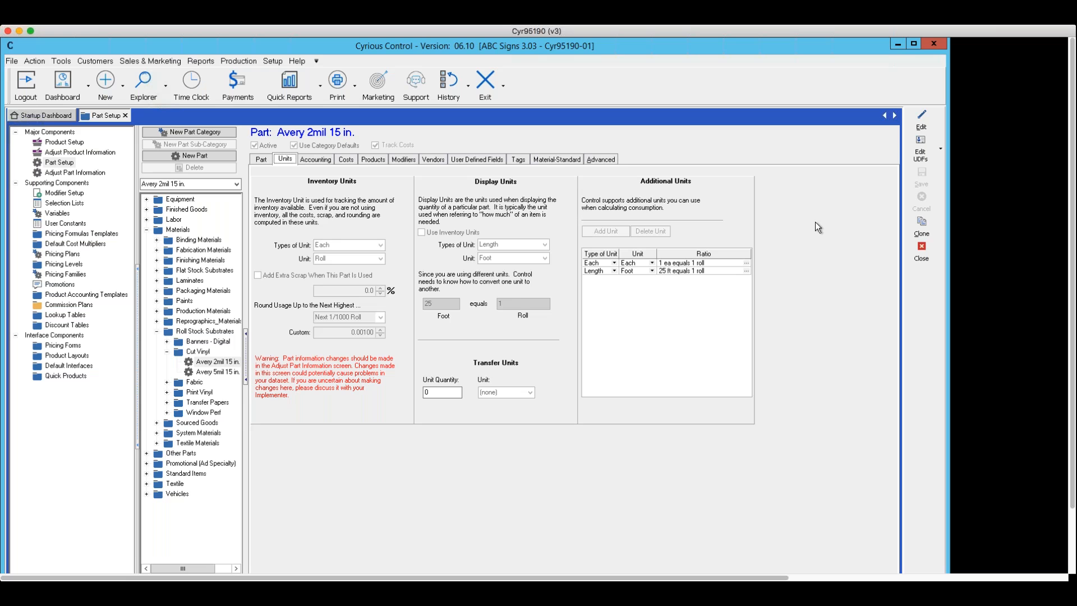
{"action": "left_click", "coordinate": [921, 249]}
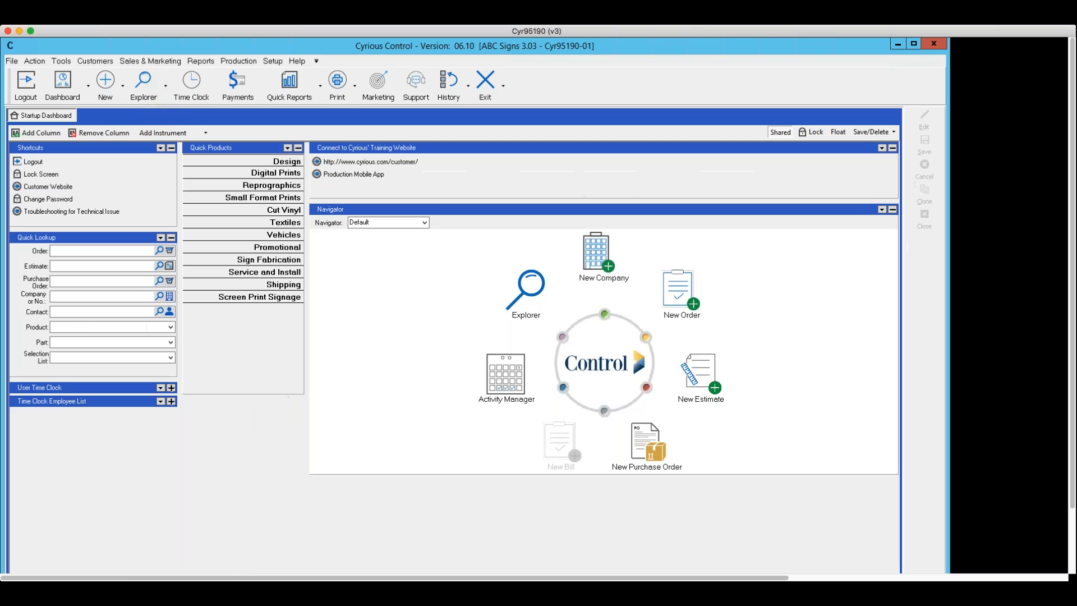
Explore the purchase orders and open purchase order 10, described as test 11 28.
{"action": "left_click", "coordinate": [167, 88]}
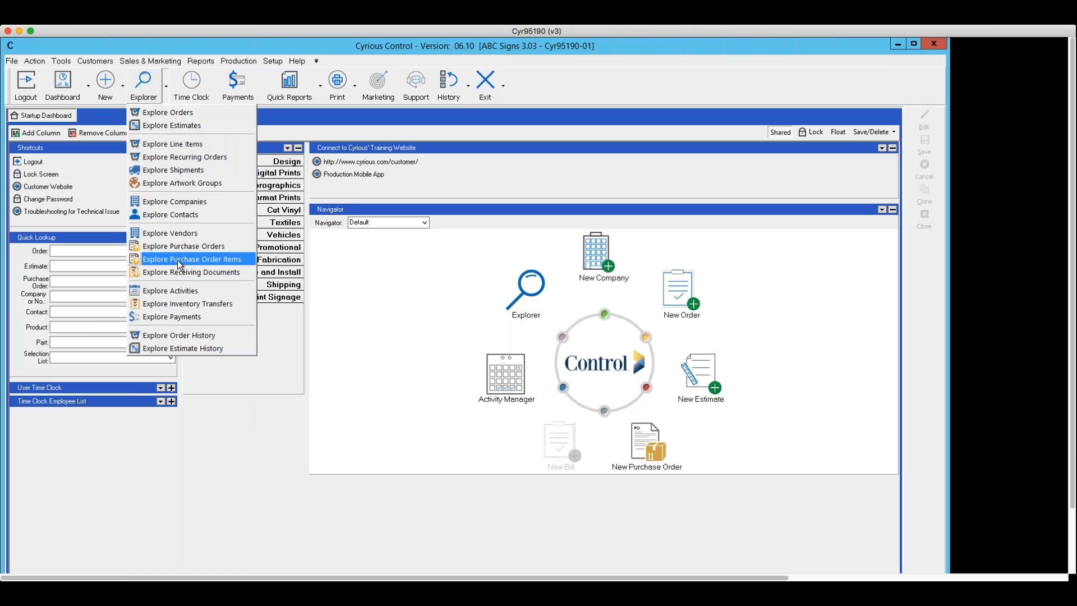
{"action": "left_click", "coordinate": [184, 247]}
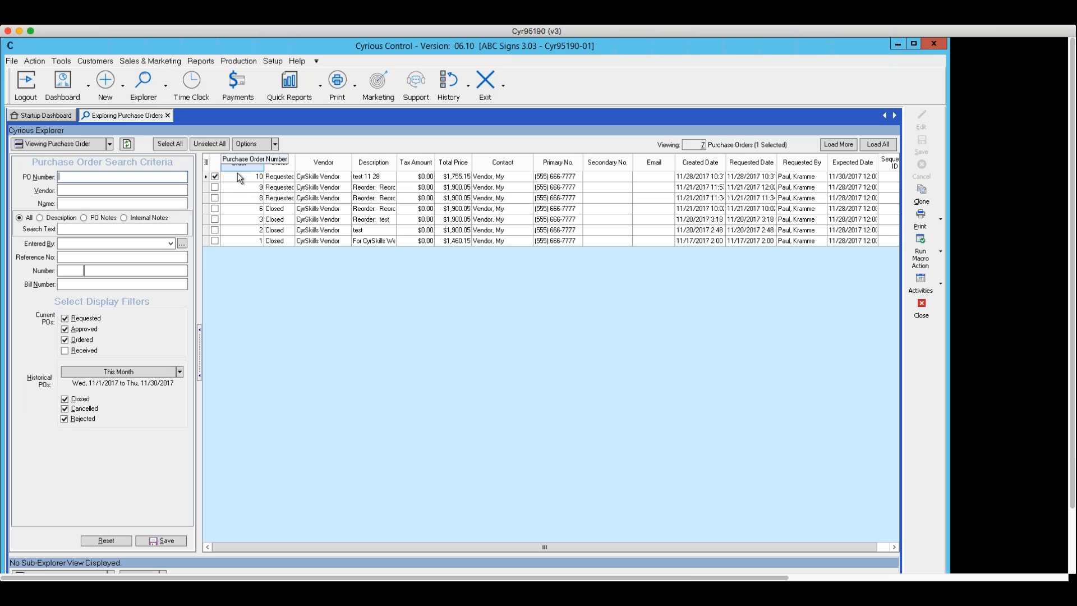
{"action": "left_click", "coordinate": [238, 175]}
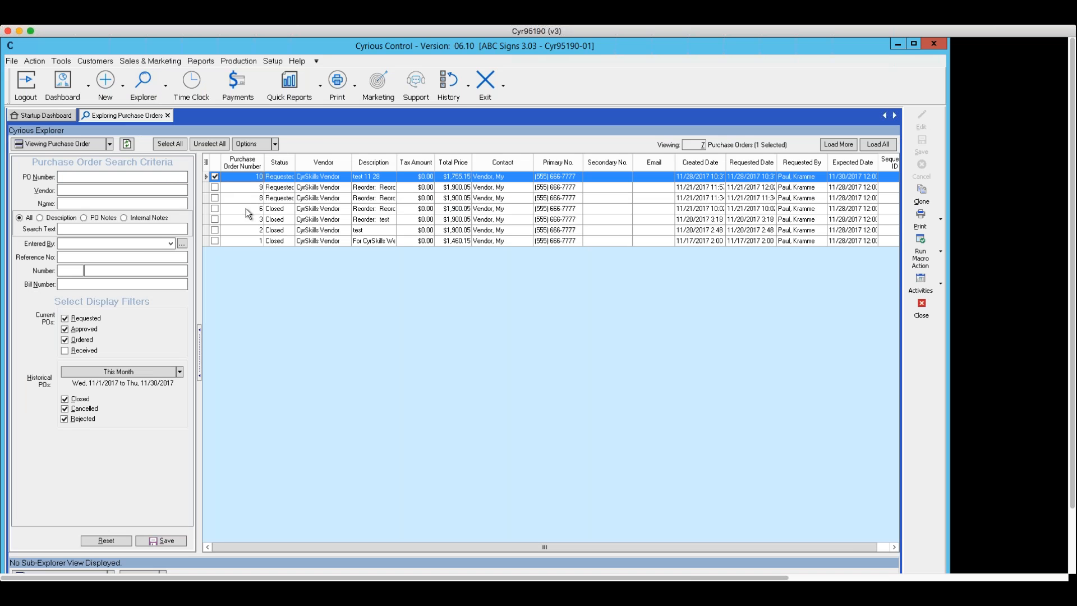
{"action": "left_click", "coordinate": [326, 425]}
{"action": "left_click", "coordinate": [233, 175]}
{"action": "left_click", "coordinate": [241, 265]}
{"action": "double_click", "coordinate": [230, 176]}
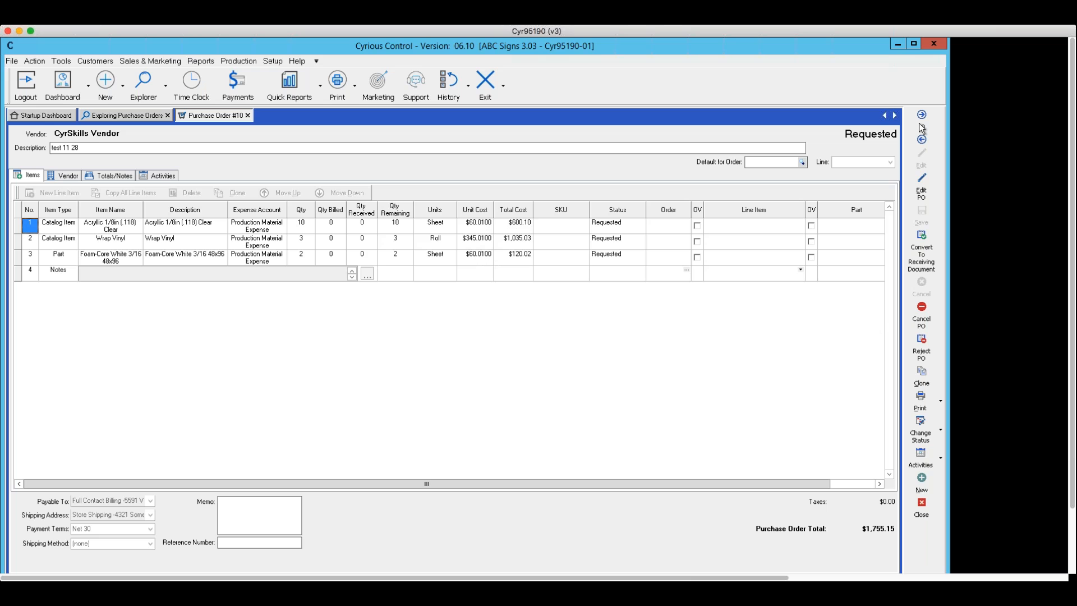
Edit the purchase order and set the unit cost of the Acrylic 1/8in (.118) Clear item to $50.00.
{"action": "left_click", "coordinate": [920, 186]}
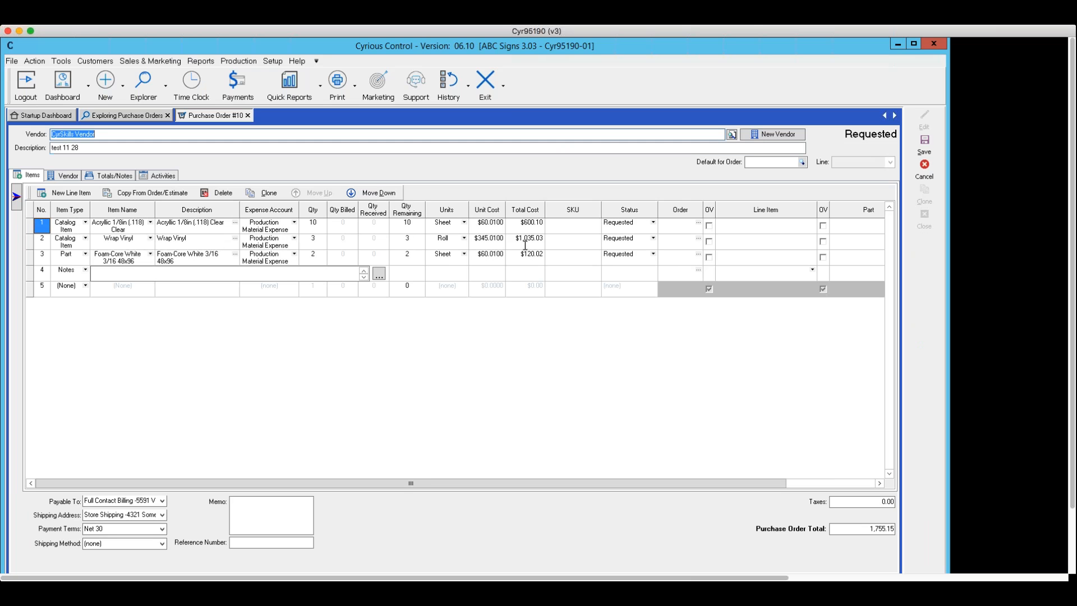
{"action": "left_click", "coordinate": [476, 223]}
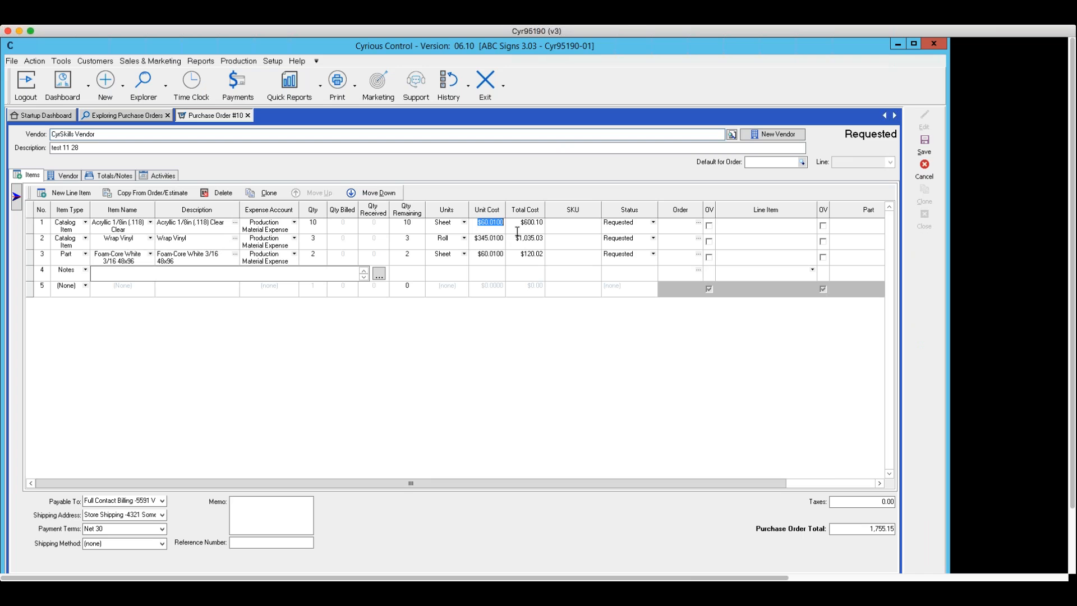
{"action": "type", "text": "50.00"}
{"action": "key", "text": "Tab"}
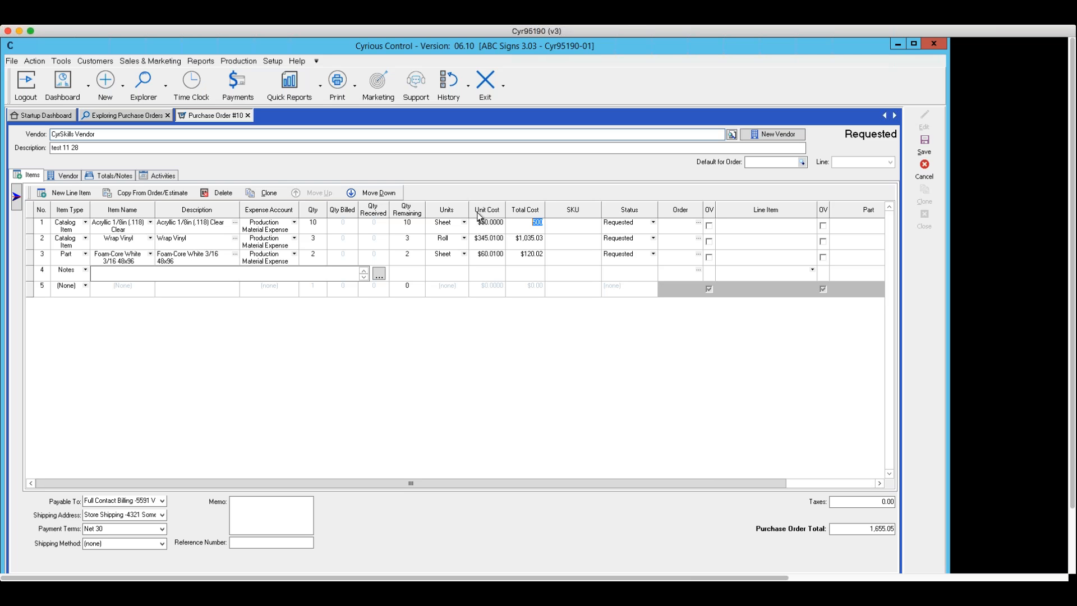
{"action": "left_click", "coordinate": [478, 222]}
Review the status options available for the Acrylic 1/8in (.118) Clear item without changing its status.
{"action": "left_click", "coordinate": [652, 223]}
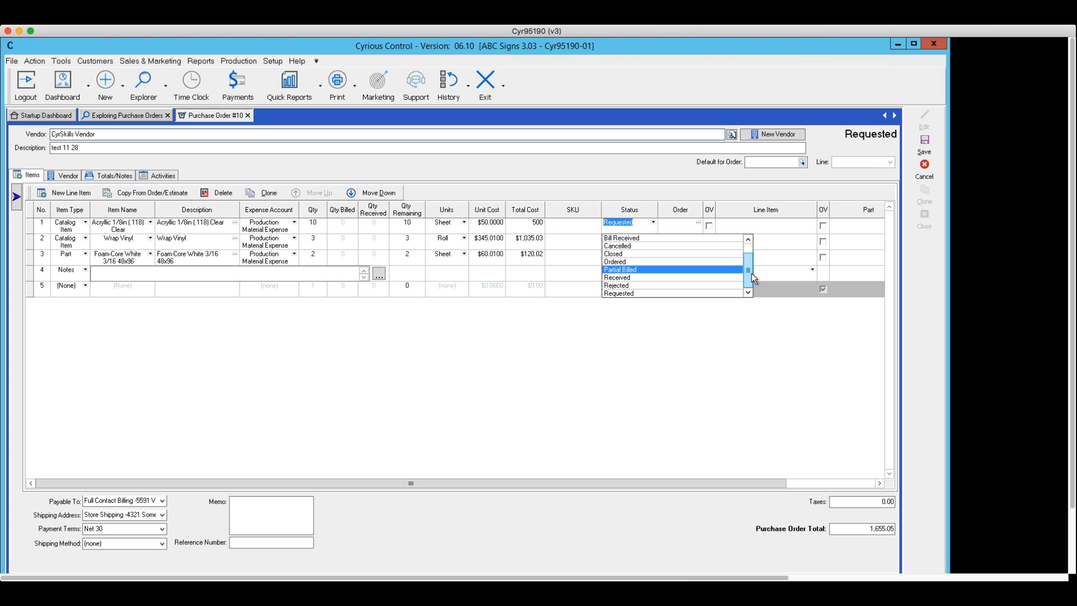
{"action": "mouse_move", "coordinate": [751, 273]}
{"action": "left_mouse_down"}
{"action": "mouse_move", "coordinate": [754, 256]}
{"action": "mouse_move", "coordinate": [751, 282]}
{"action": "left_mouse_up"}
{"action": "left_click", "coordinate": [678, 347]}
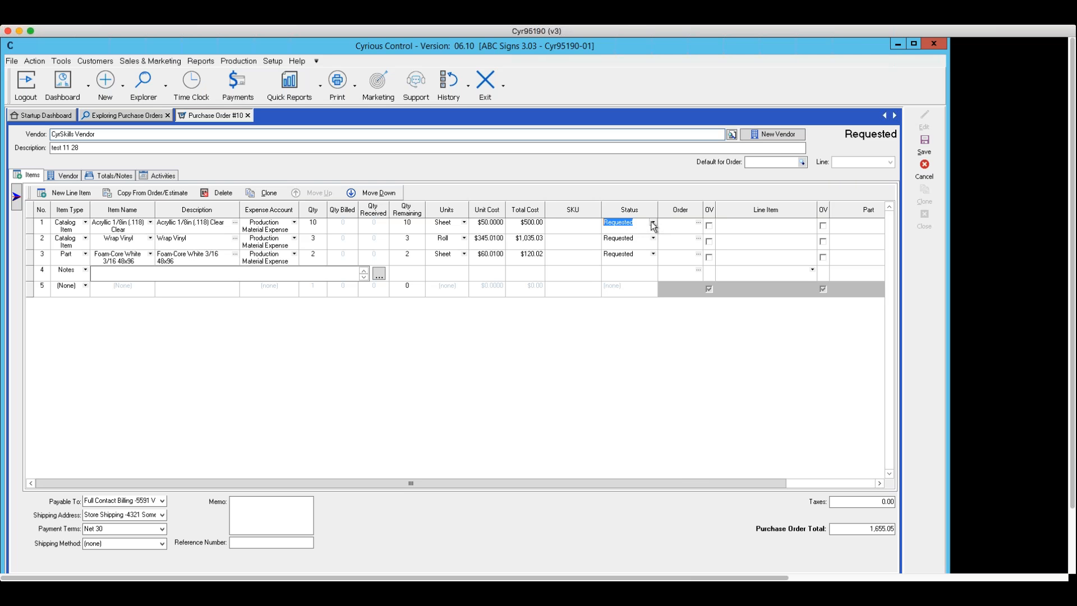
{"action": "left_click", "coordinate": [654, 224]}
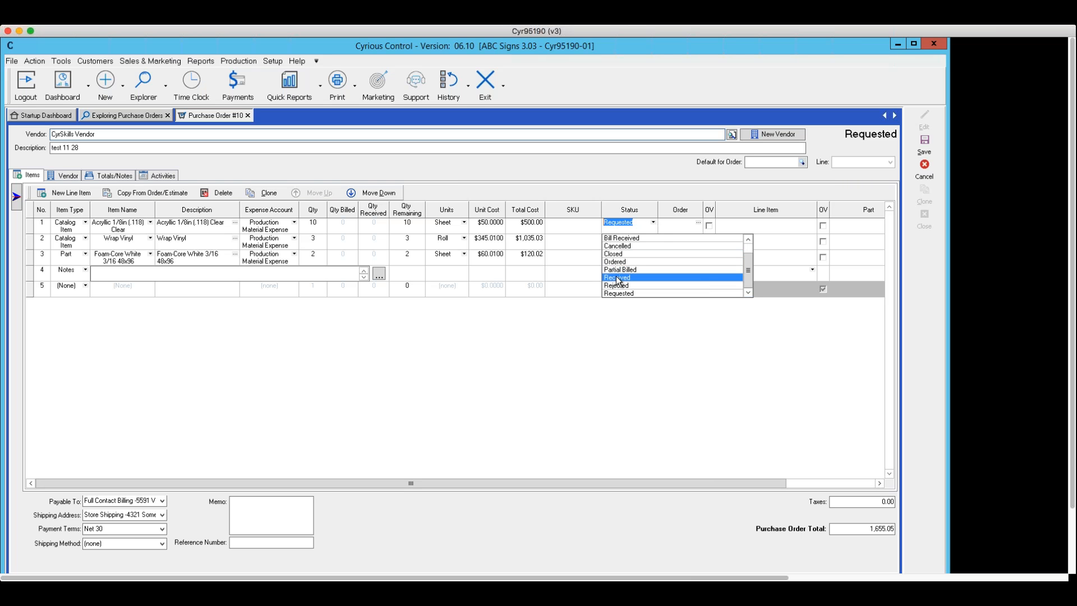
{"action": "left_click", "coordinate": [547, 333]}
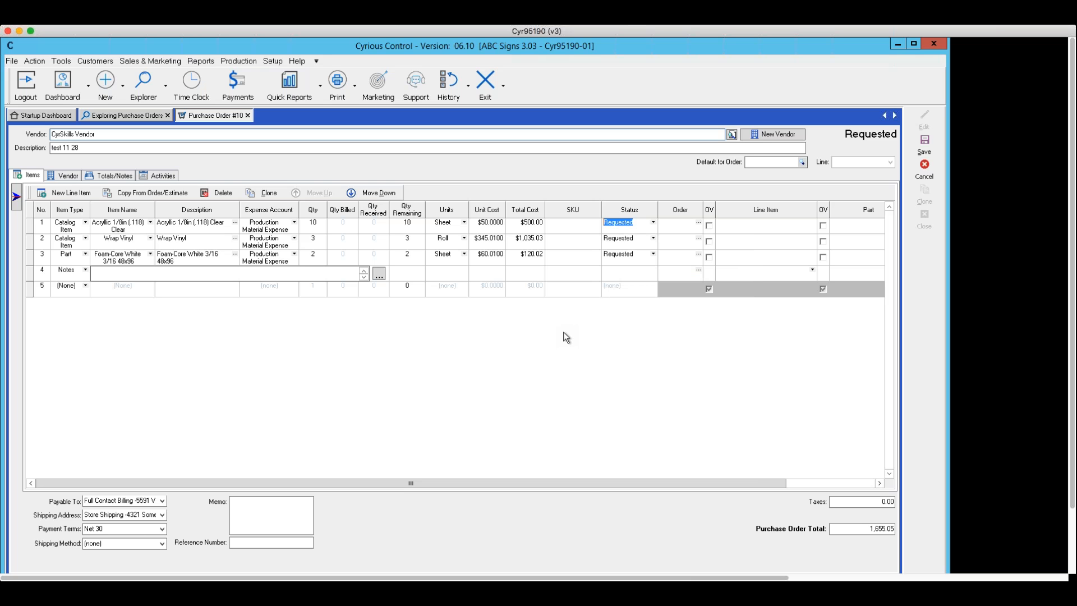
{"action": "left_click", "coordinate": [653, 222]}
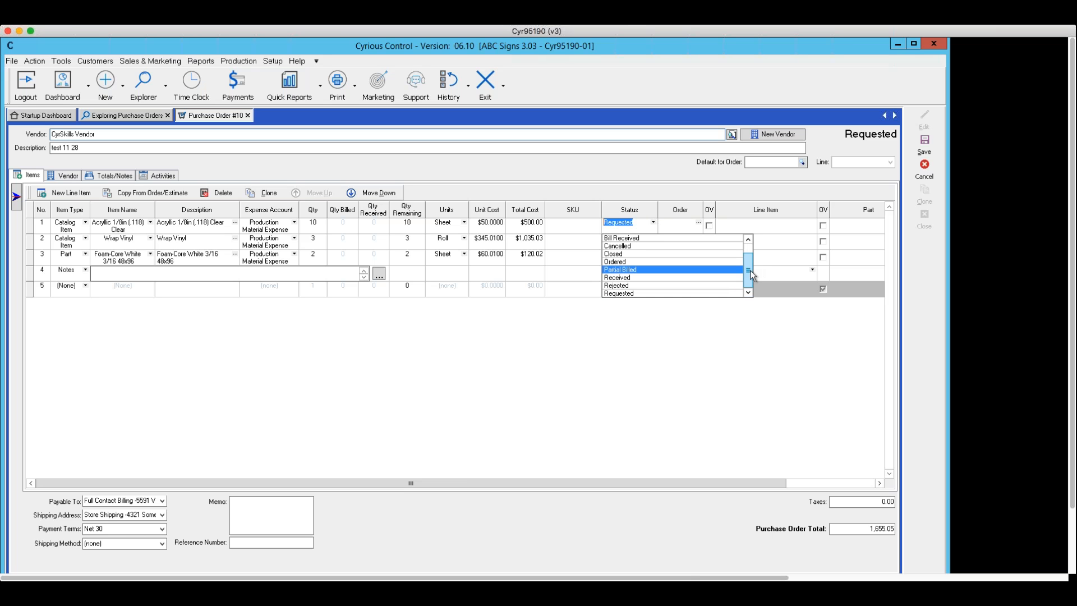
{"action": "left_click_drag", "start_coordinate": [749, 270], "coordinate": [752, 250]}
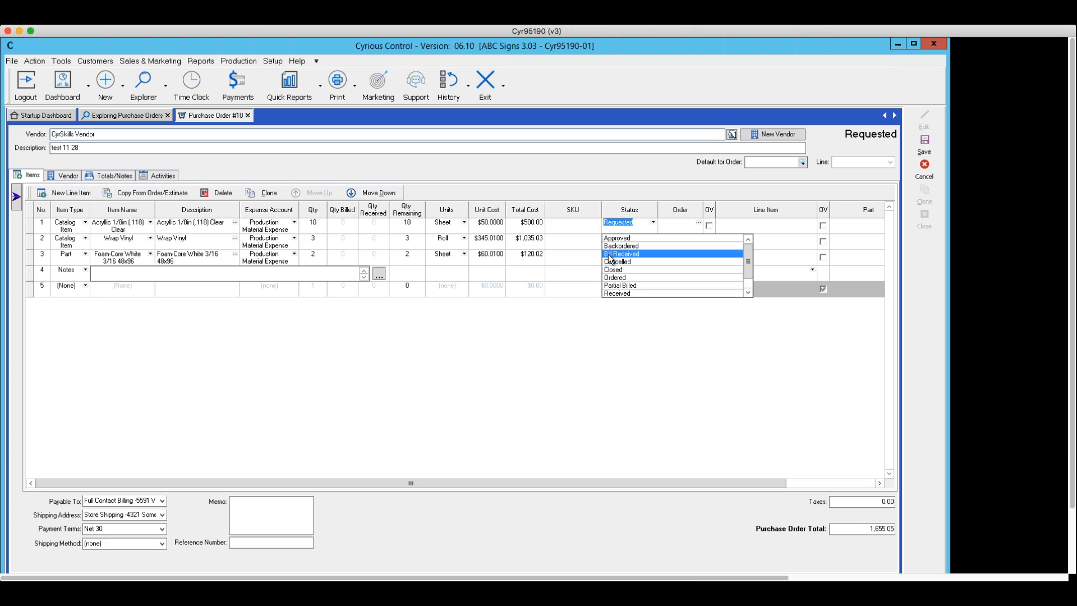
{"action": "left_click", "coordinate": [598, 328]}
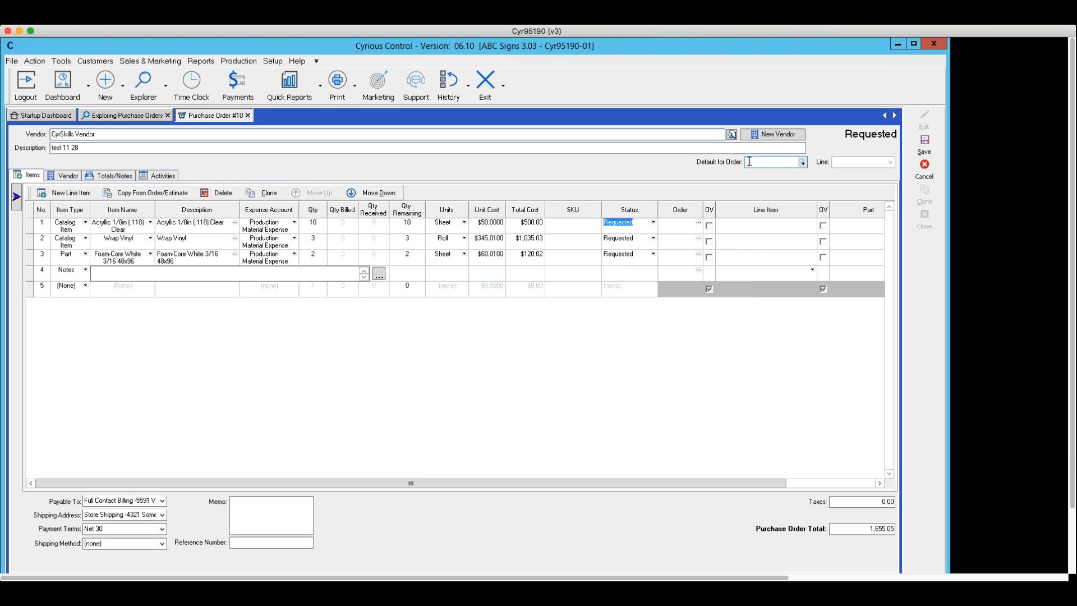
Set the Cyrskills 11 16 order totalling $718.12 as the default order for the purchase order items.
{"action": "left_click", "coordinate": [802, 162]}
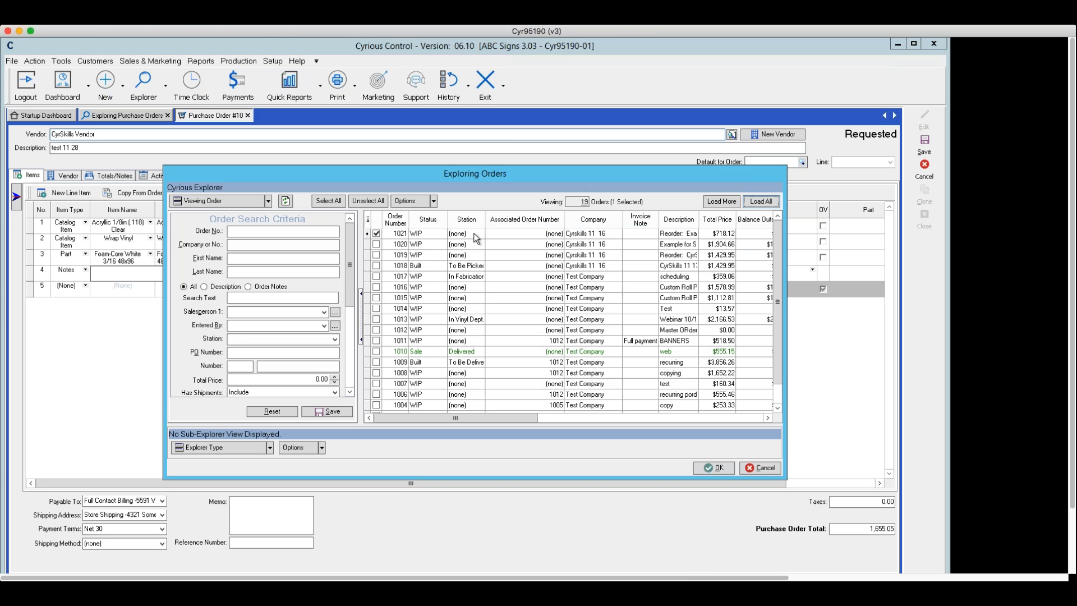
{"action": "left_click", "coordinate": [454, 233]}
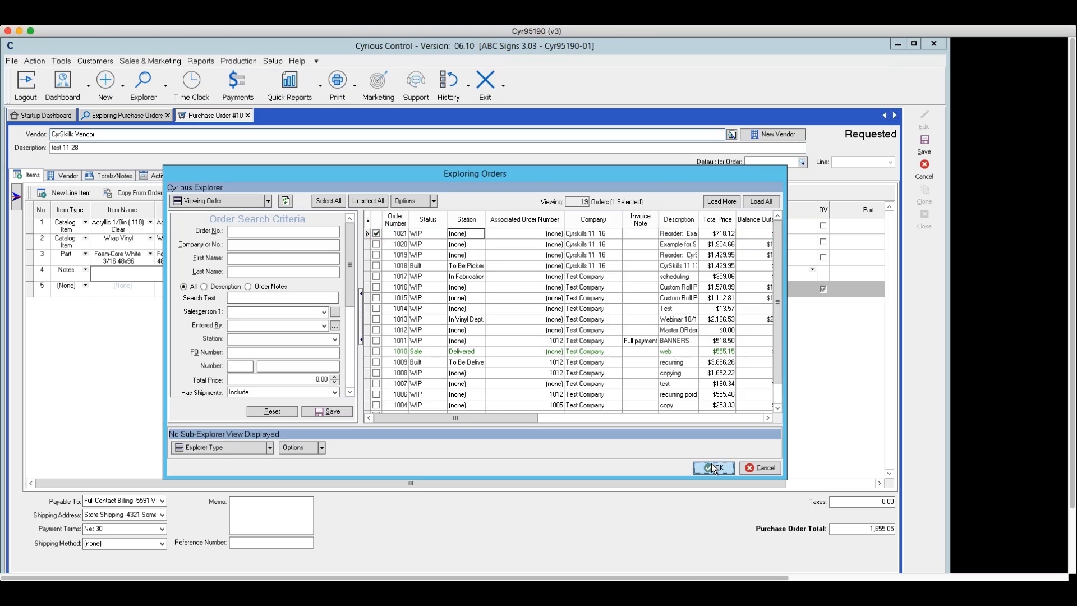
{"action": "left_click", "coordinate": [712, 466]}
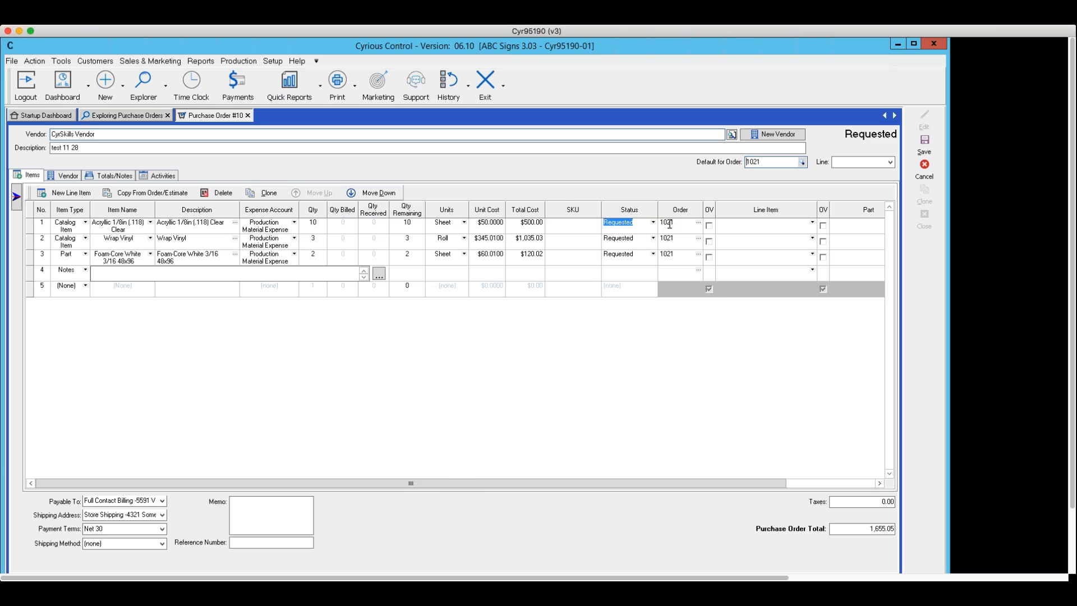
Examine the order, line item and part choices for the Acrylic 1/8in (.118) Clear item without selecting any.
{"action": "left_click", "coordinate": [699, 222]}
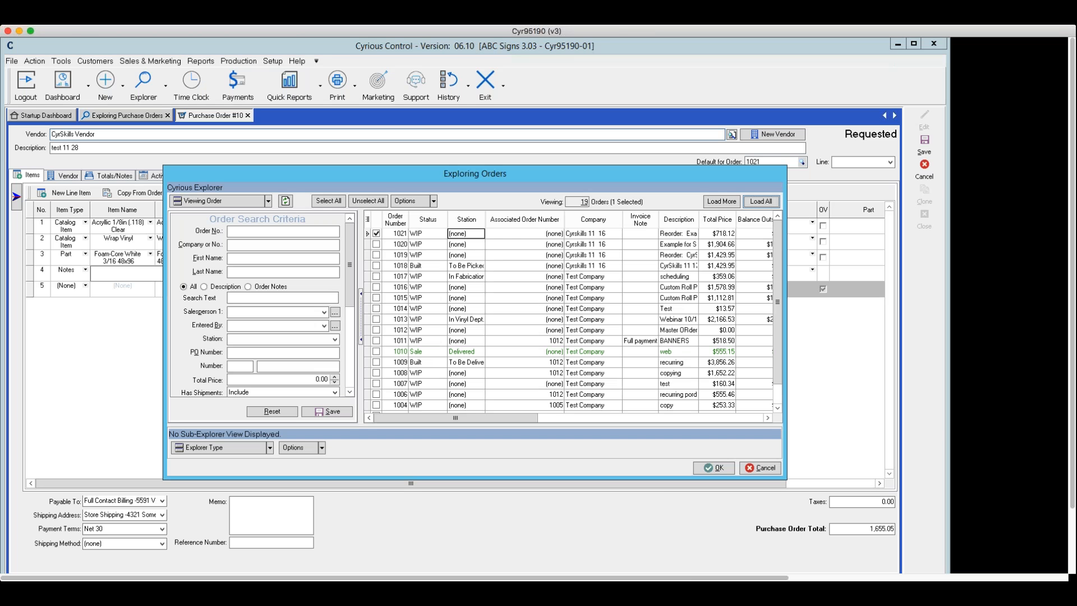
{"action": "left_click", "coordinate": [752, 468]}
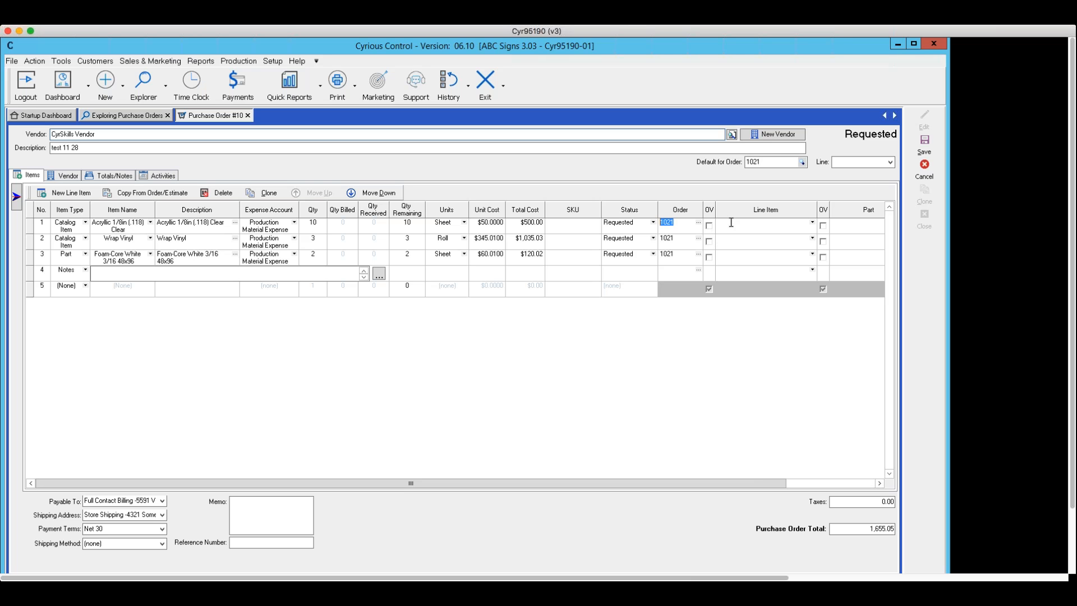
{"action": "left_click", "coordinate": [812, 223]}
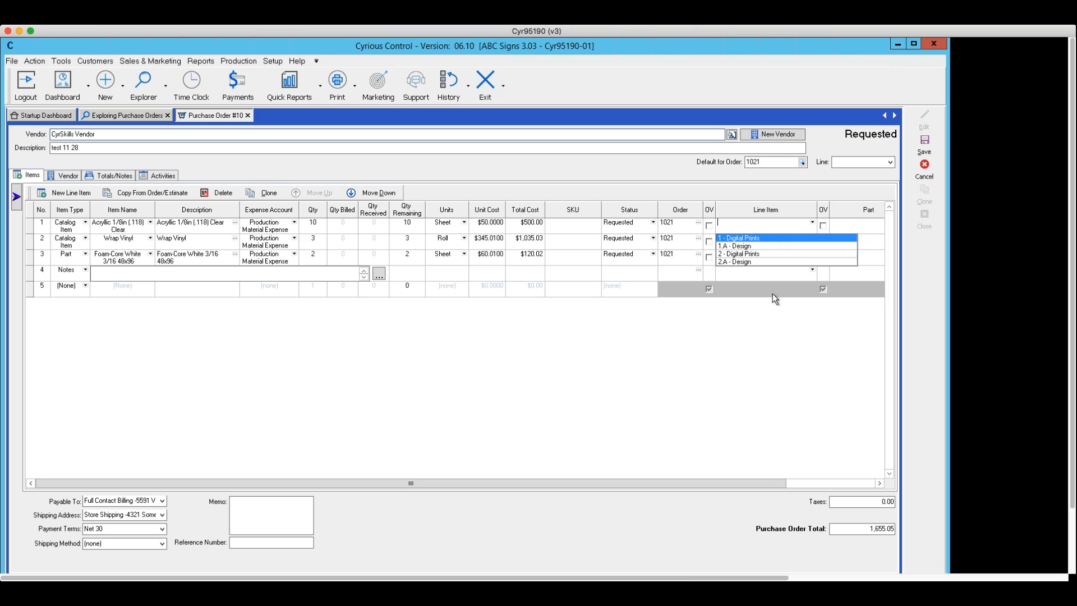
{"action": "left_click", "coordinate": [761, 337]}
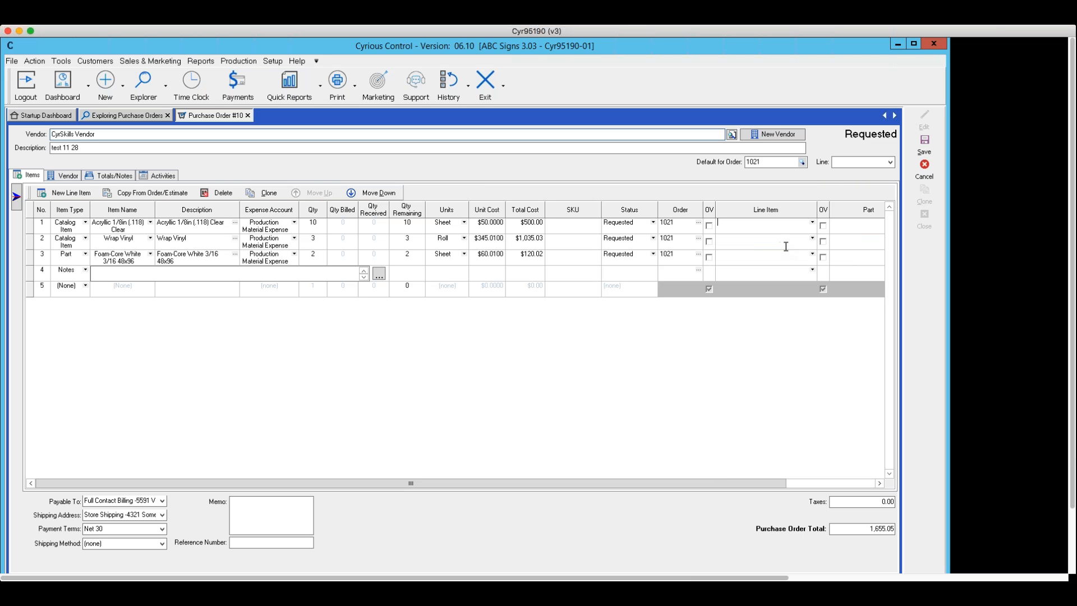
{"action": "left_click_drag", "start_coordinate": [703, 481], "coordinate": [803, 485]}
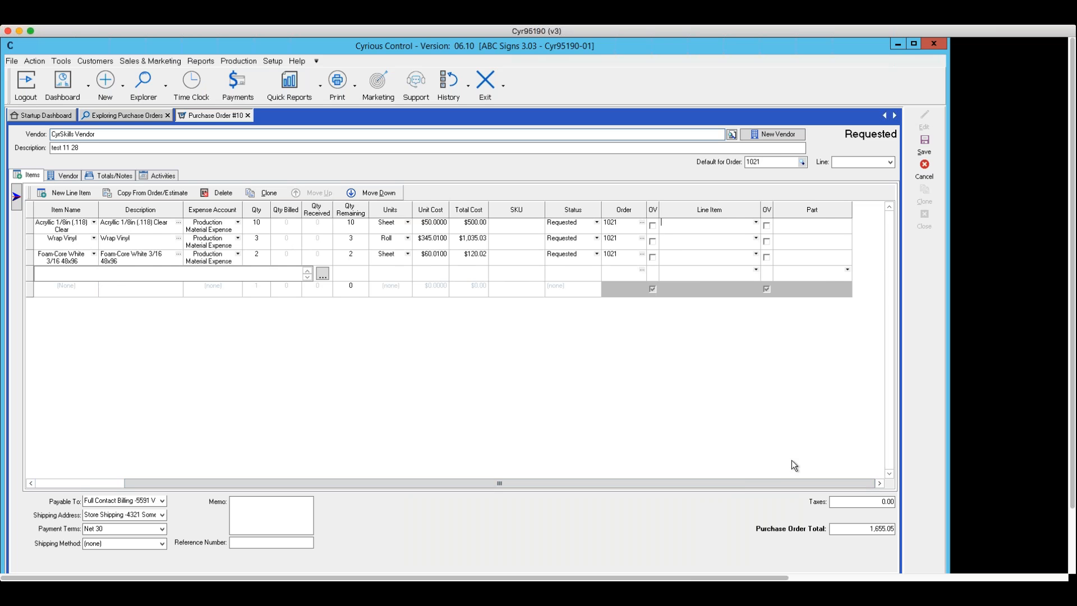
{"action": "left_click_drag", "start_coordinate": [777, 480], "coordinate": [823, 467]}
Try to save the purchase order, and try clearing the attached order from the Acrylic item alone before removing its override.
{"action": "left_click", "coordinate": [924, 151]}
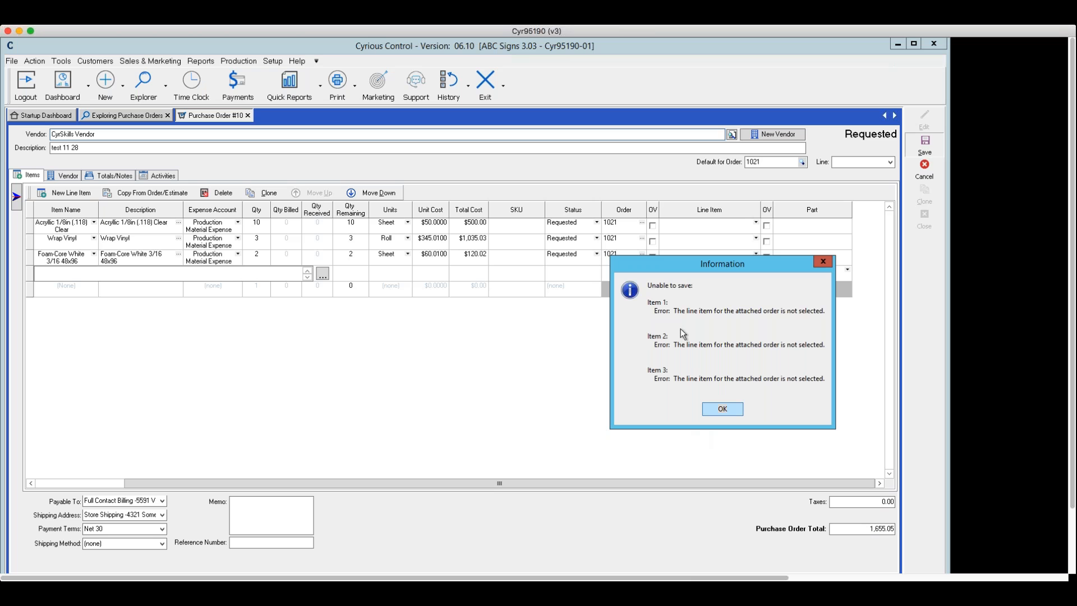
{"action": "left_click", "coordinate": [718, 407]}
{"action": "left_click", "coordinate": [641, 222]}
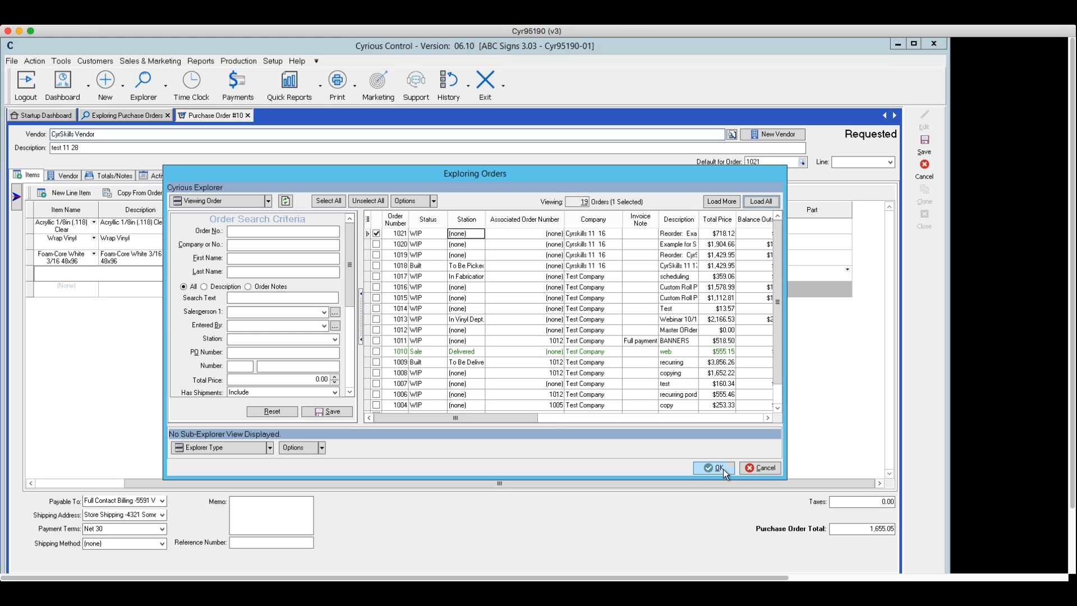
{"action": "left_click", "coordinate": [759, 468]}
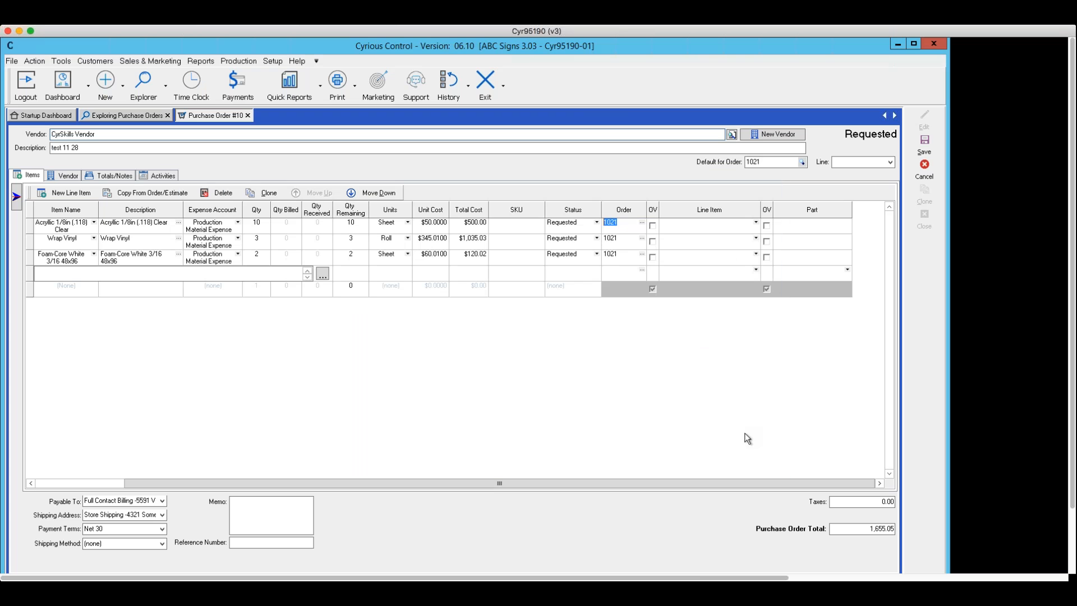
{"action": "key", "text": "BackSpace"}
{"action": "key", "text": "Down"}
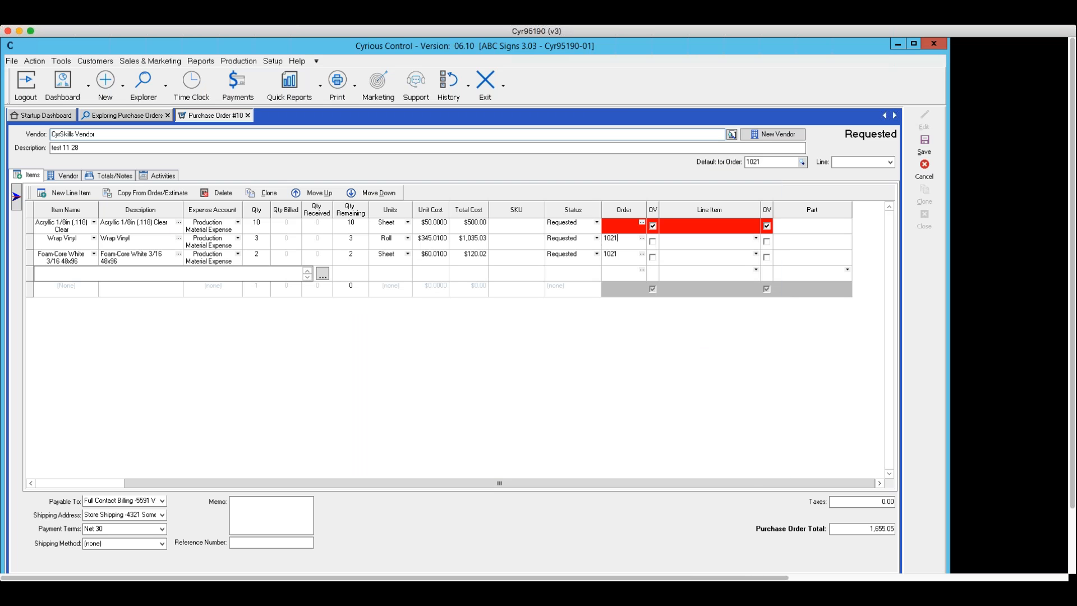
{"action": "left_click", "coordinate": [653, 226]}
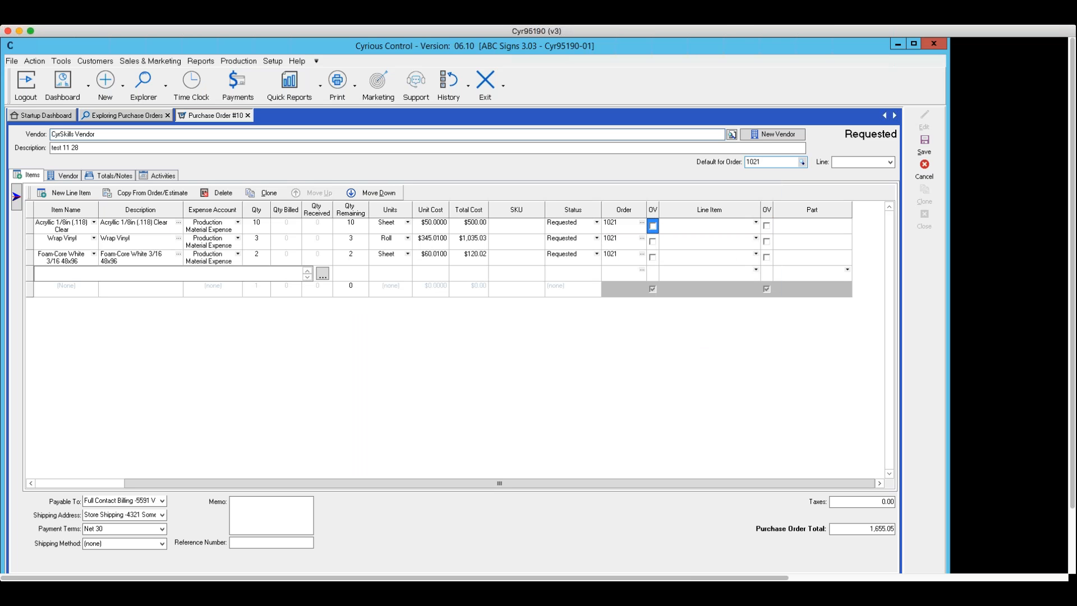
Clear the default order and save the purchase order with "test" as the reason for the edit.
{"action": "left_click", "coordinate": [781, 162]}
{"action": "key", "text": "BackSpace"}
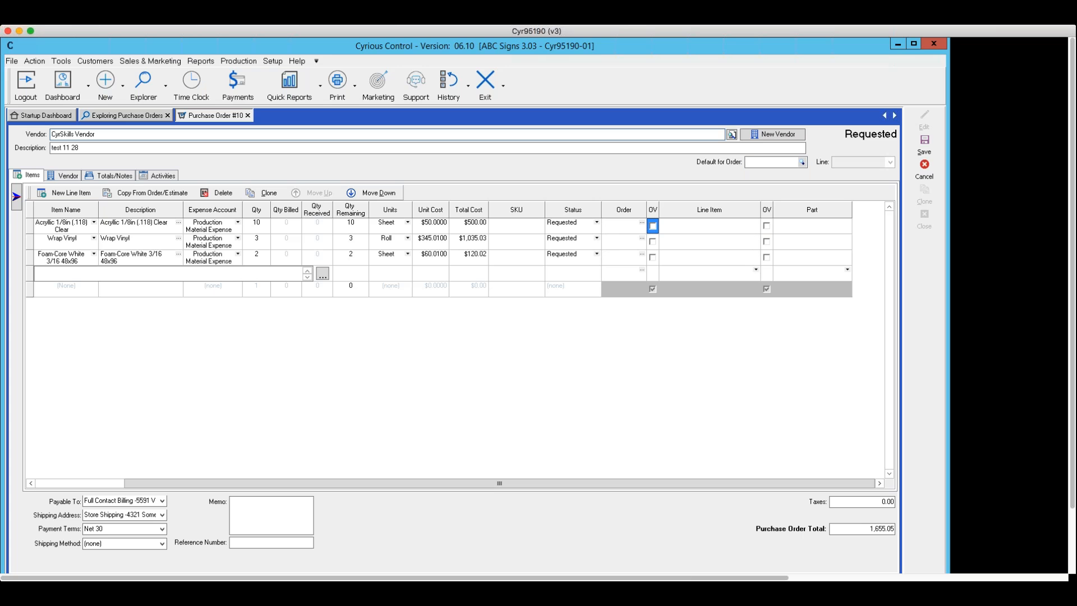
{"action": "left_click", "coordinate": [925, 151]}
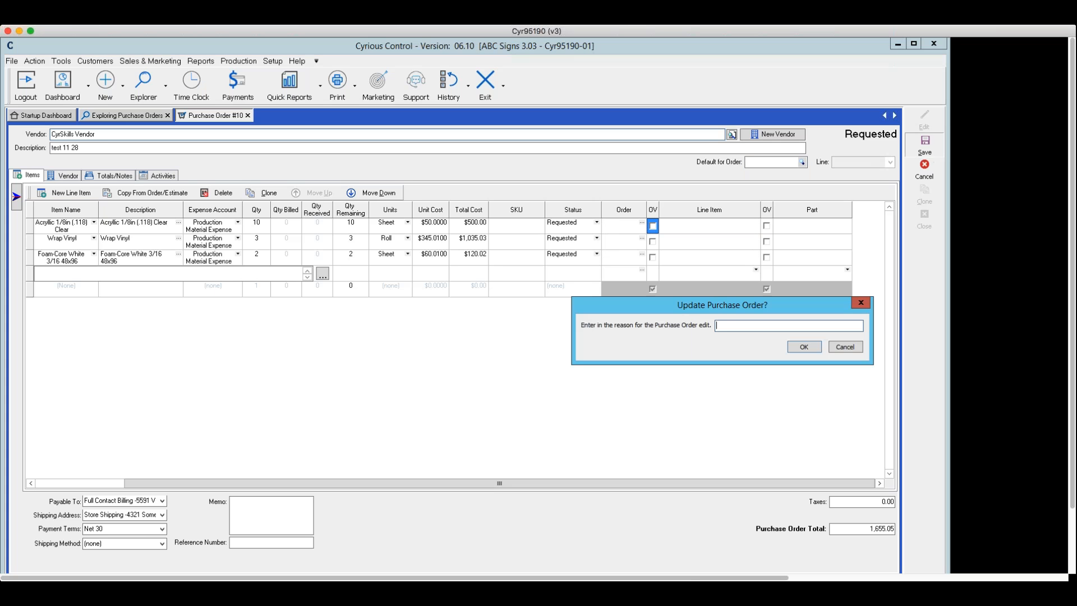
{"action": "type", "text": "test"}
{"action": "left_click", "coordinate": [801, 348]}
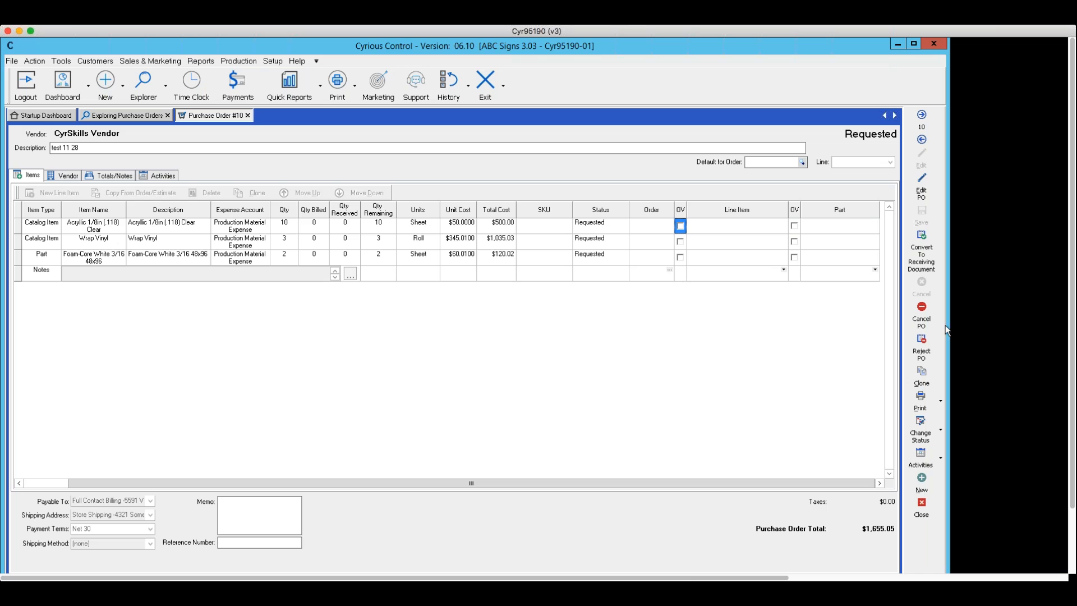
Preview the Purchase Order report with the expected date shown, enlarge it to 120%, and close the preview.
{"action": "left_click", "coordinate": [941, 403]}
{"action": "left_click", "coordinate": [963, 397]}
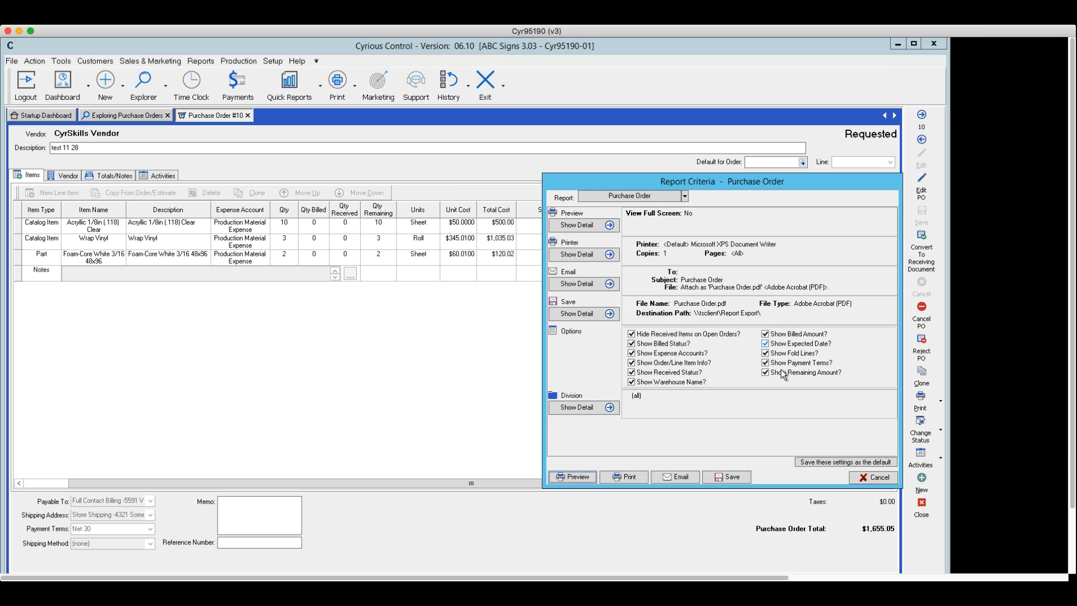
{"action": "left_click", "coordinate": [765, 343]}
{"action": "left_click", "coordinate": [765, 344]}
{"action": "left_click", "coordinate": [587, 477]}
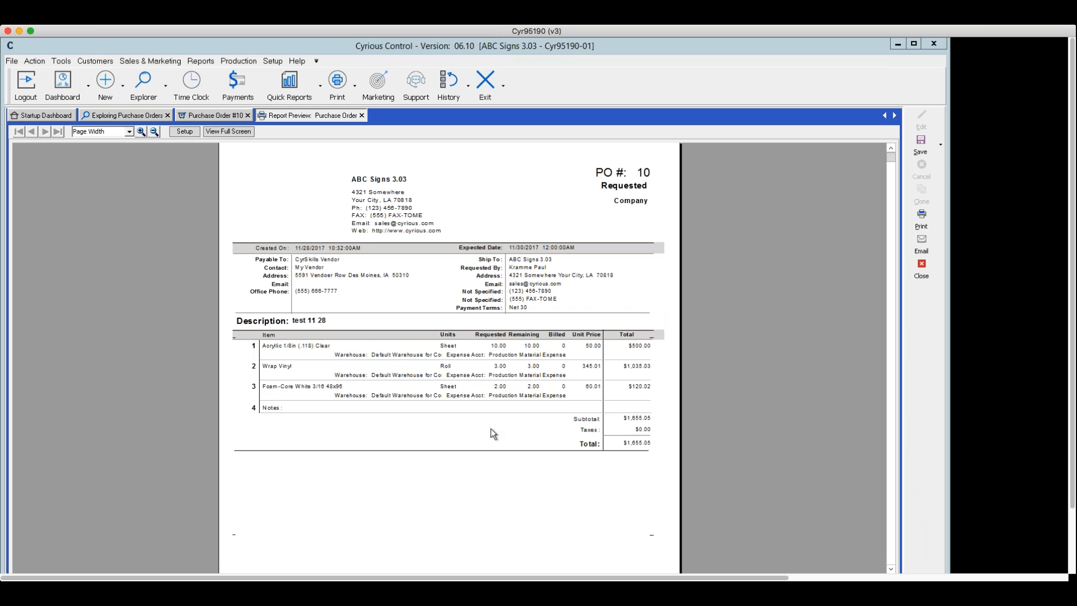
{"action": "left_click", "coordinate": [140, 132]}
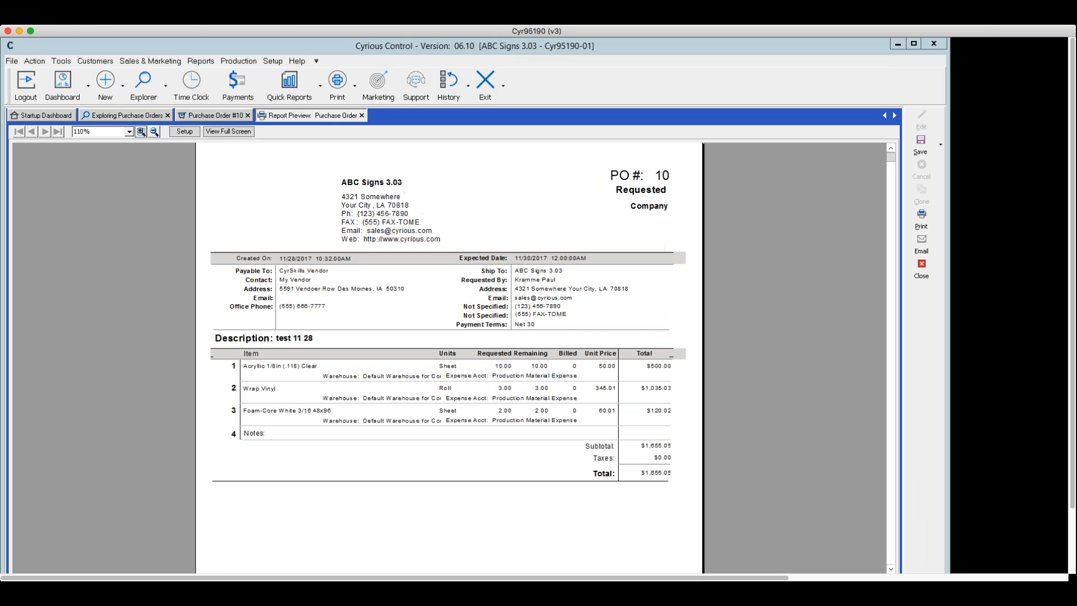
{"action": "left_click", "coordinate": [141, 132]}
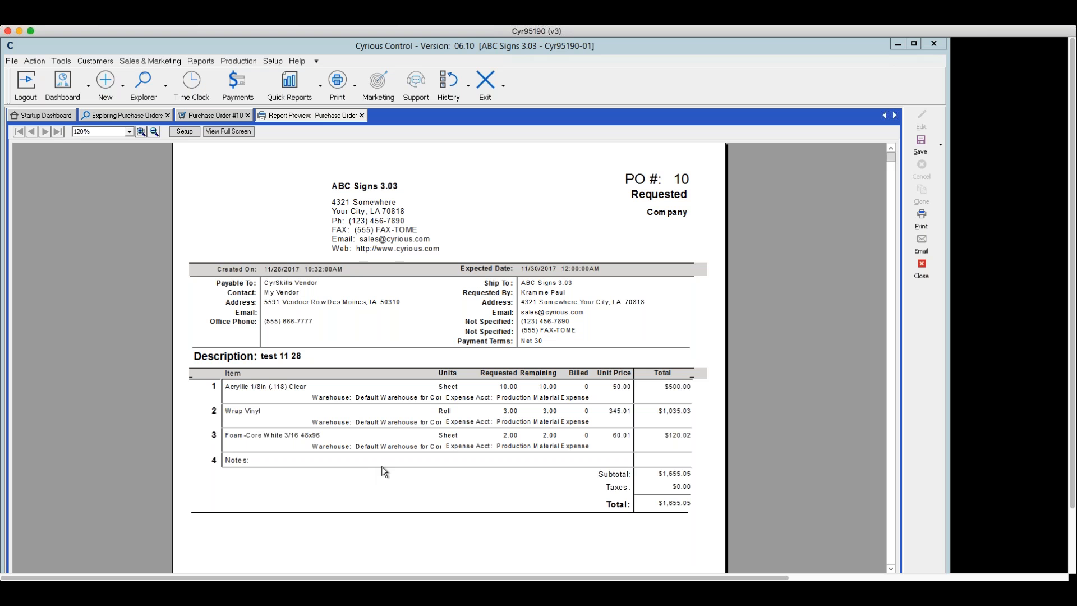
{"action": "left_click", "coordinate": [928, 274]}
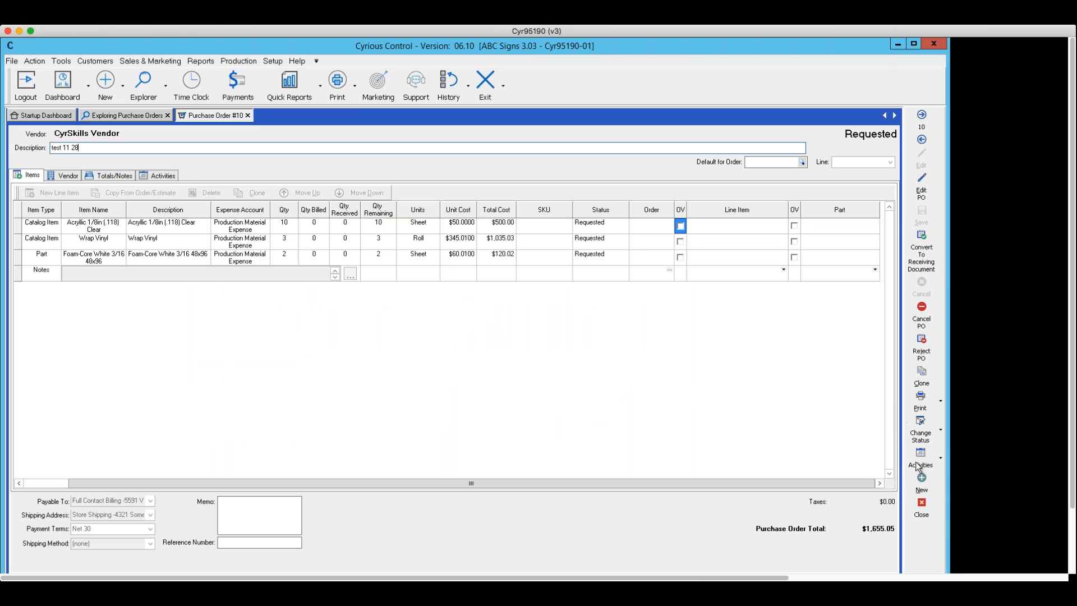
Close the purchase order and the purchase order explorer, and explore the vendors.
{"action": "left_click", "coordinate": [921, 511]}
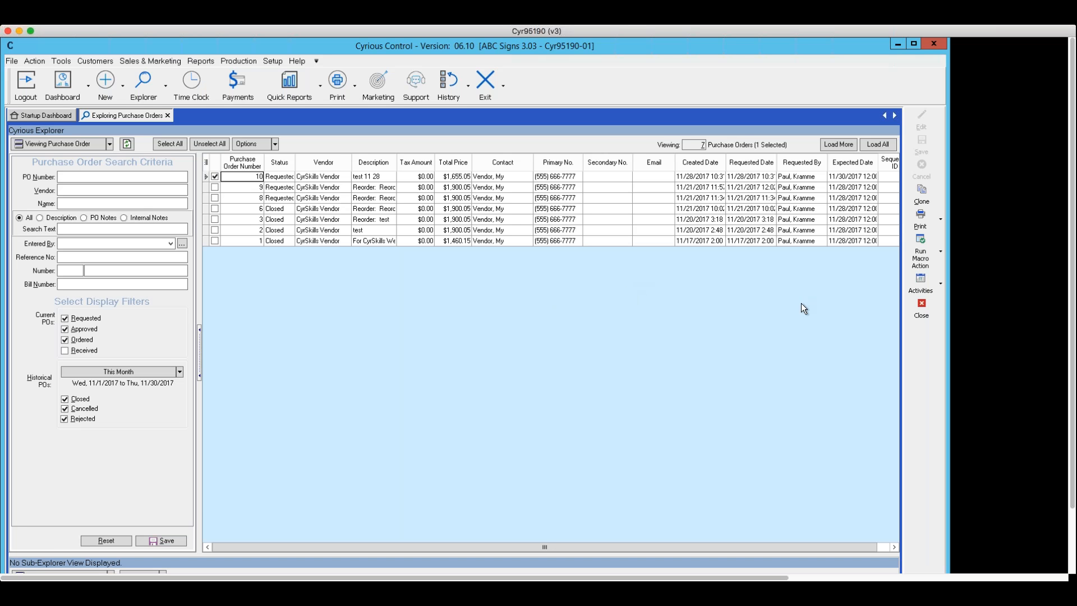
{"action": "left_click", "coordinate": [917, 312]}
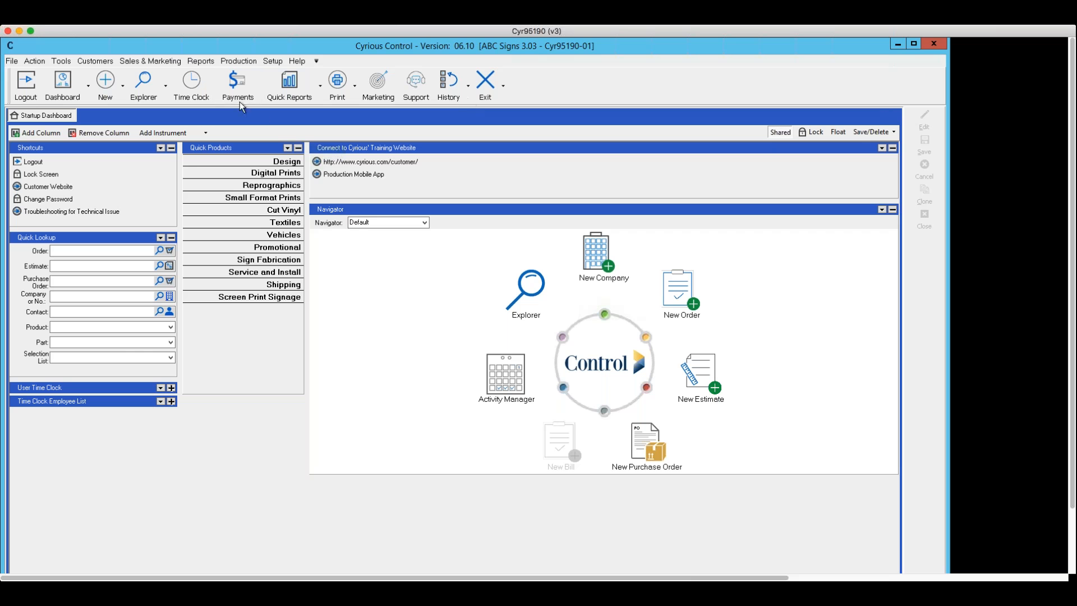
{"action": "left_click", "coordinate": [166, 93]}
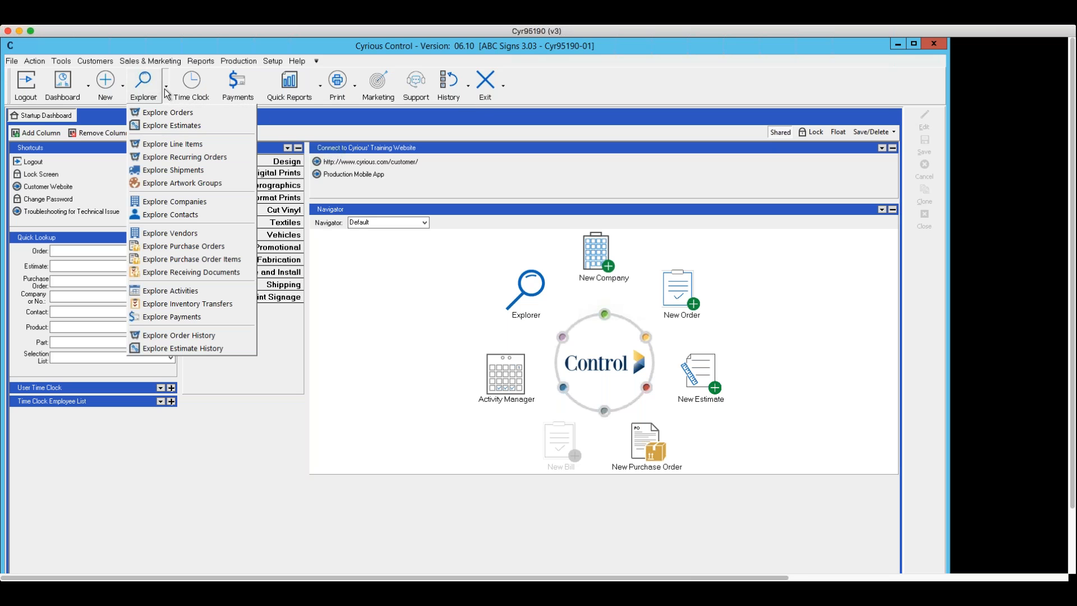
{"action": "left_click", "coordinate": [187, 235]}
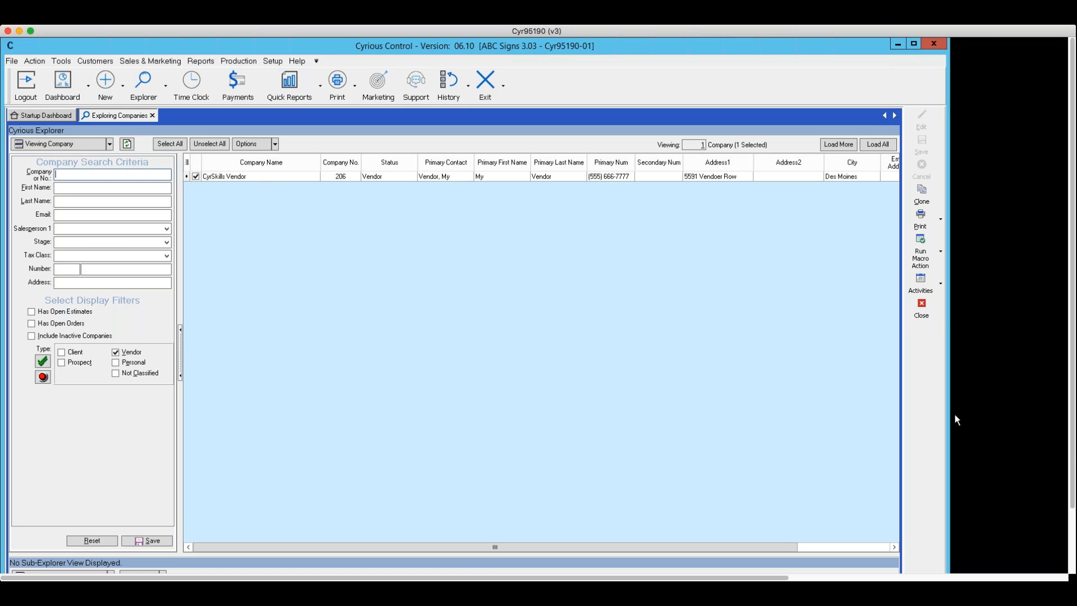
Close the vendor explorer, bring up the vendor list again for a look, and close it.
{"action": "left_click", "coordinate": [920, 312]}
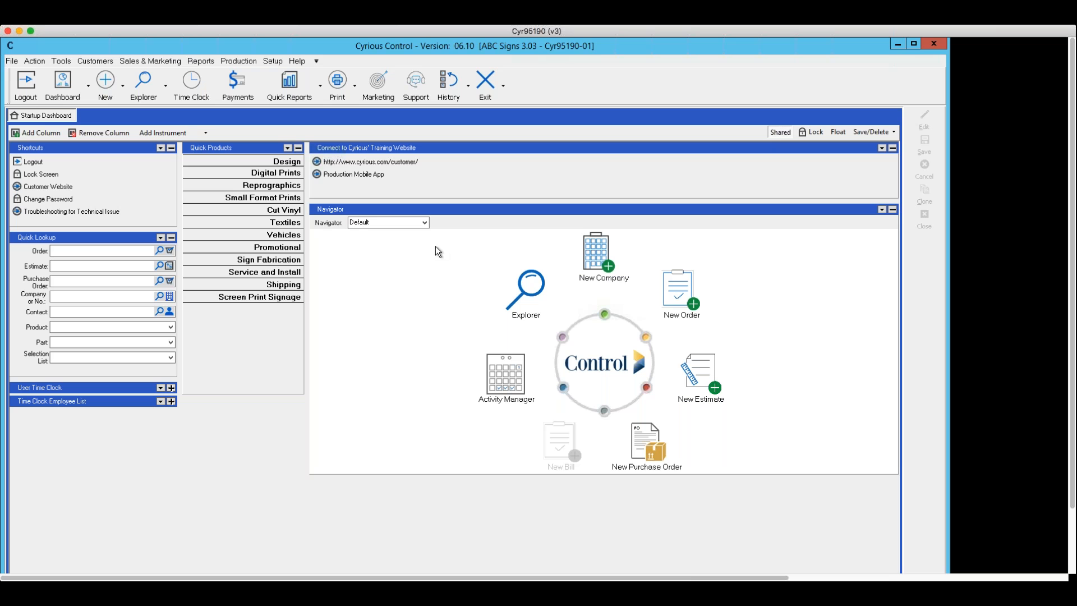
{"action": "left_click", "coordinate": [166, 87]}
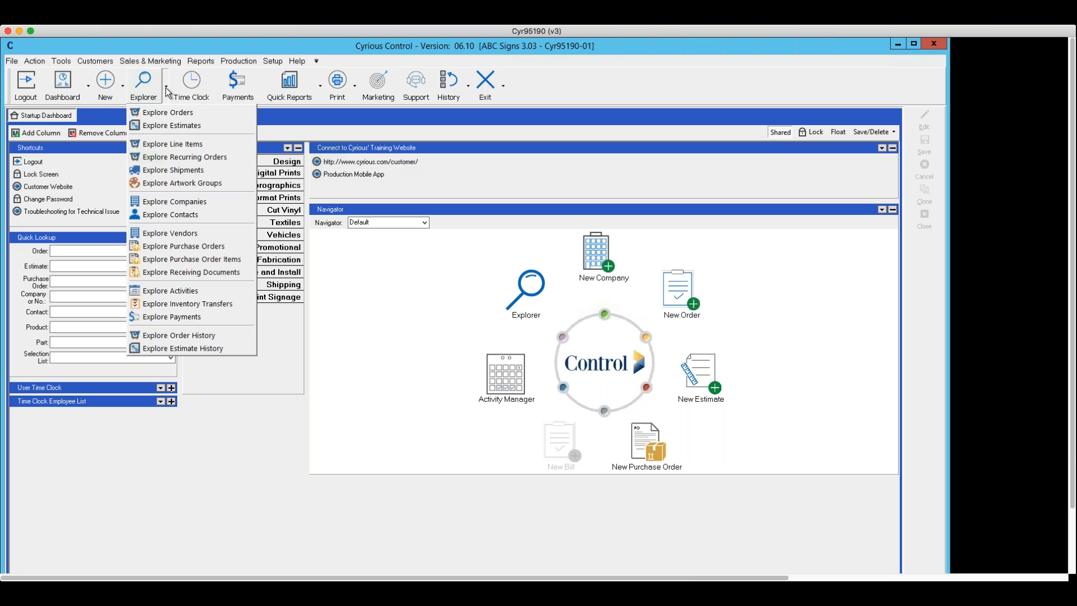
{"action": "left_click", "coordinate": [169, 233]}
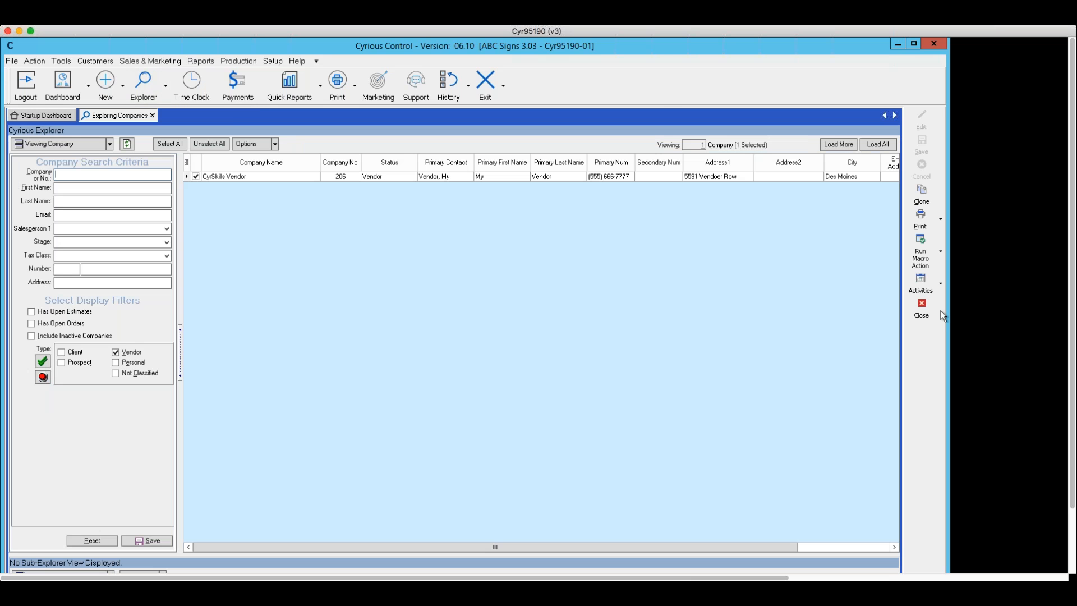
{"action": "left_click", "coordinate": [921, 307]}
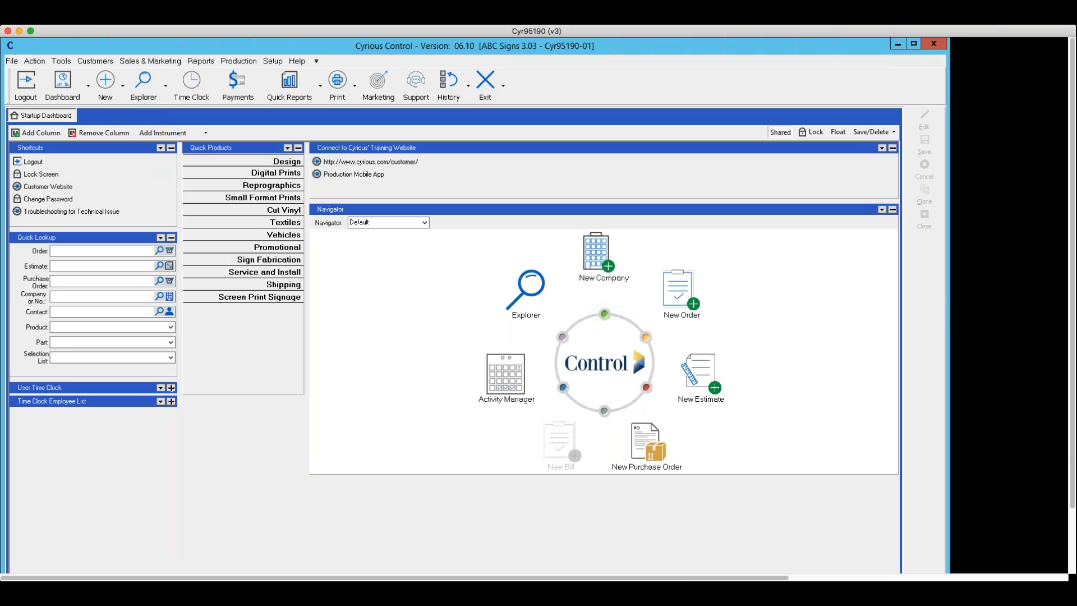
Explore the purchase orders, view the items of the "test 11 28" order, and close both the order and the explorer.
{"action": "left_click", "coordinate": [167, 89]}
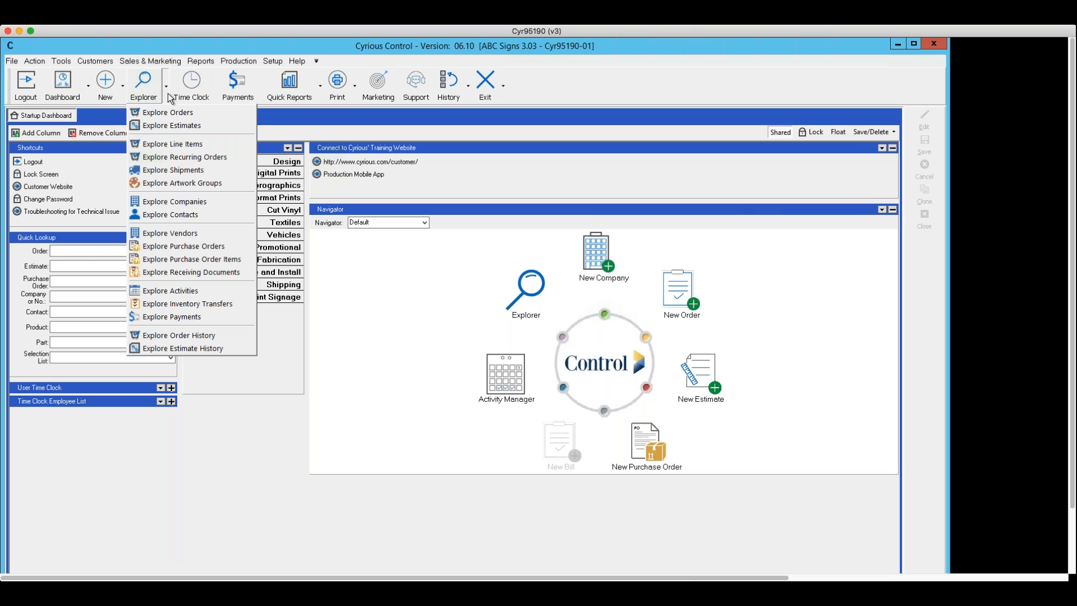
{"action": "left_click", "coordinate": [169, 245]}
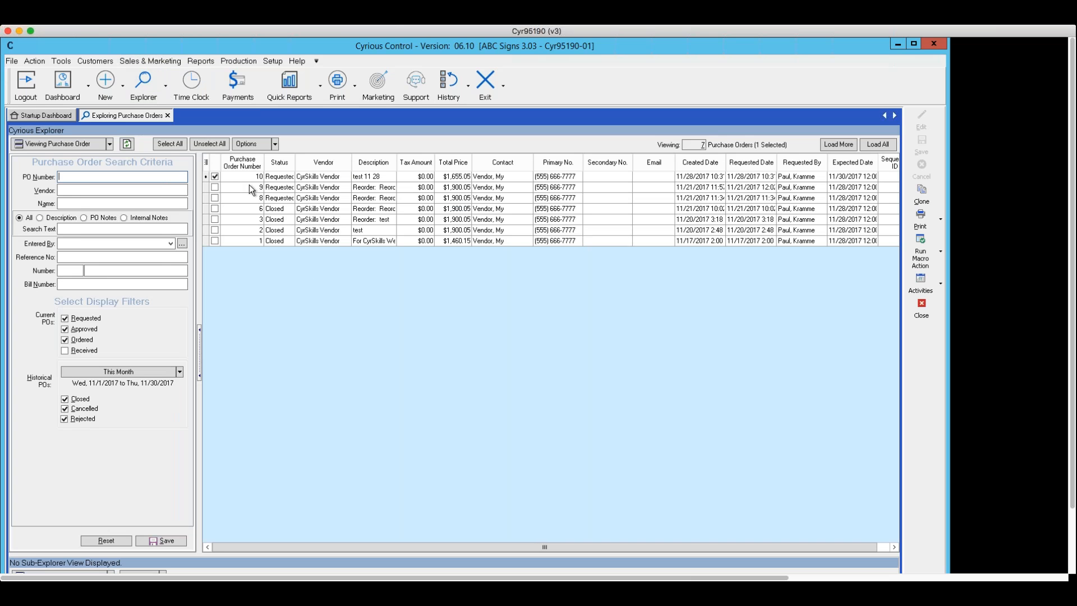
{"action": "left_click", "coordinate": [239, 176]}
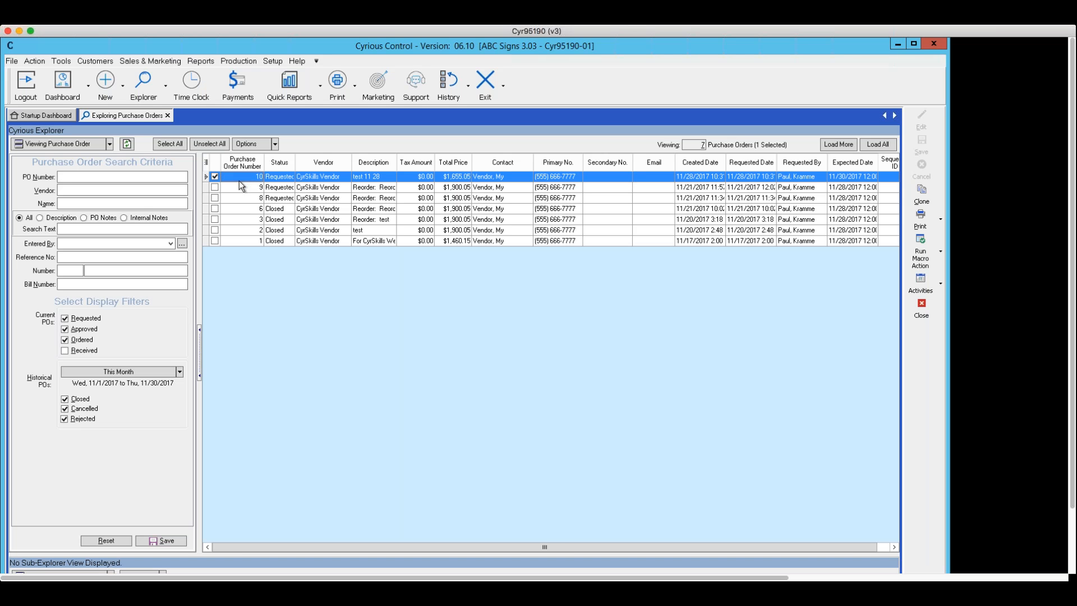
{"action": "double_click", "coordinate": [231, 176]}
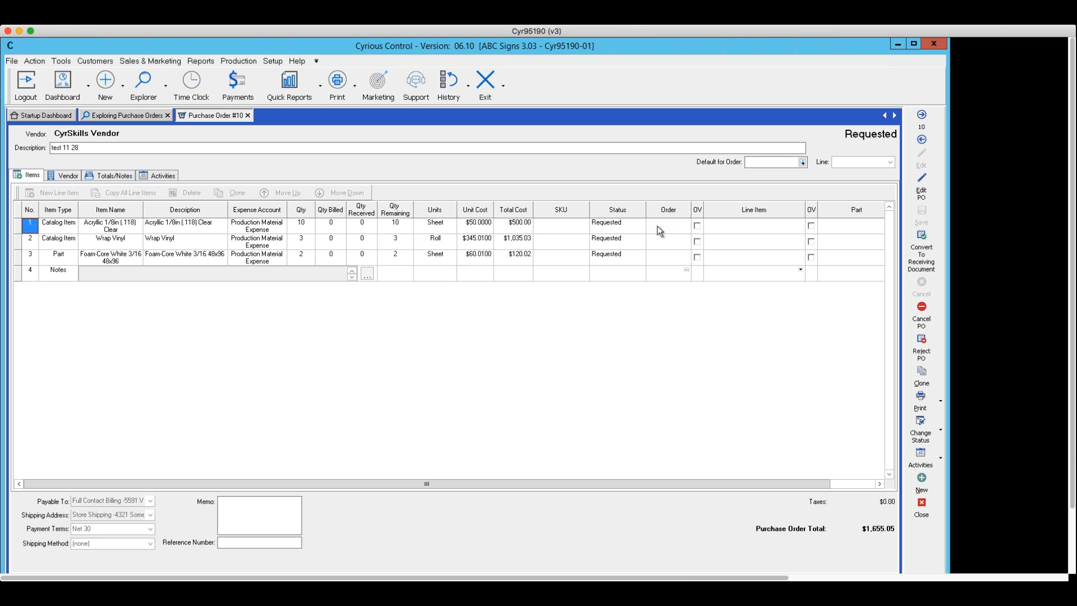
{"action": "left_click", "coordinate": [919, 511]}
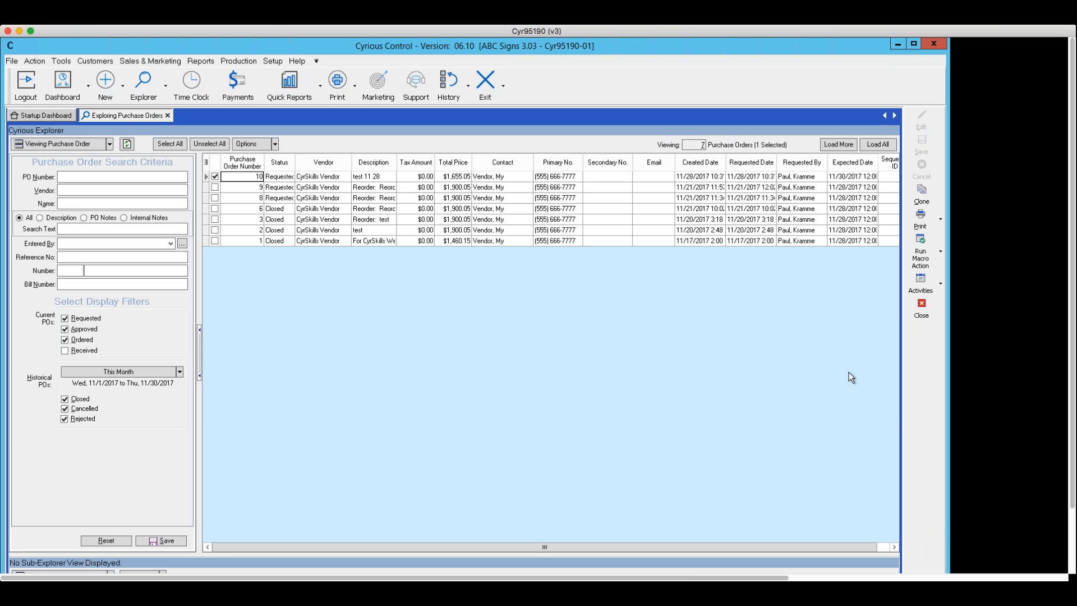
{"action": "left_click", "coordinate": [921, 307]}
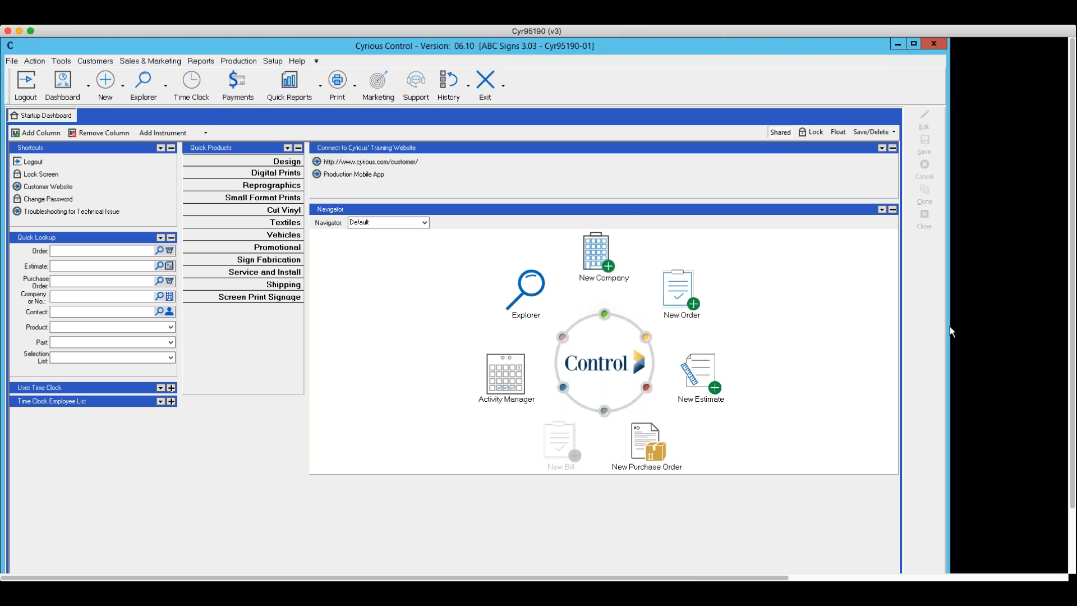
Look at the vendor list in the explorer and close it.
{"action": "left_click", "coordinate": [165, 87]}
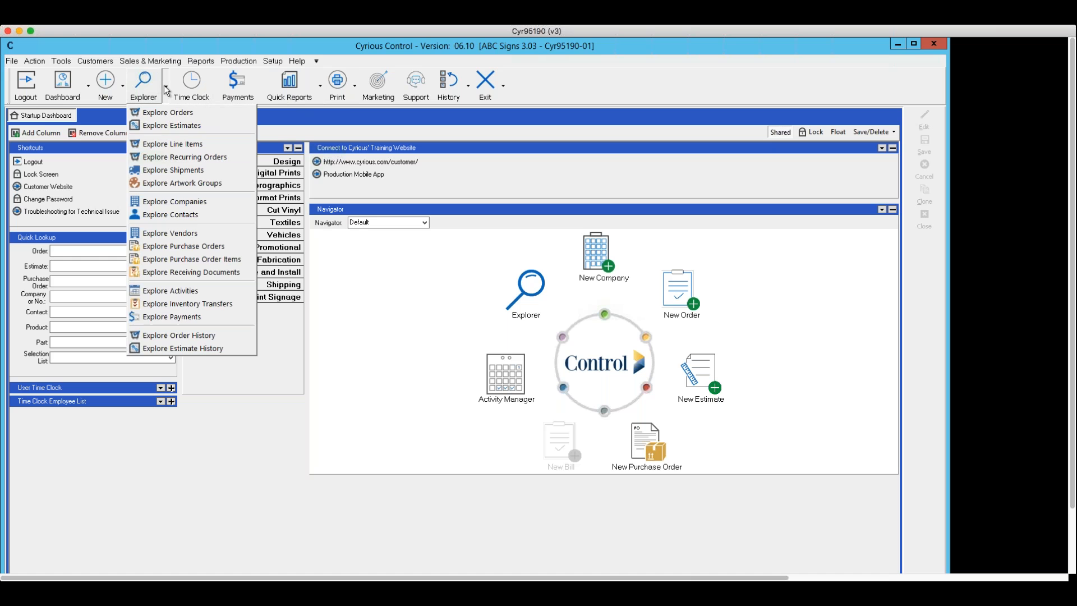
{"action": "left_click", "coordinate": [176, 233]}
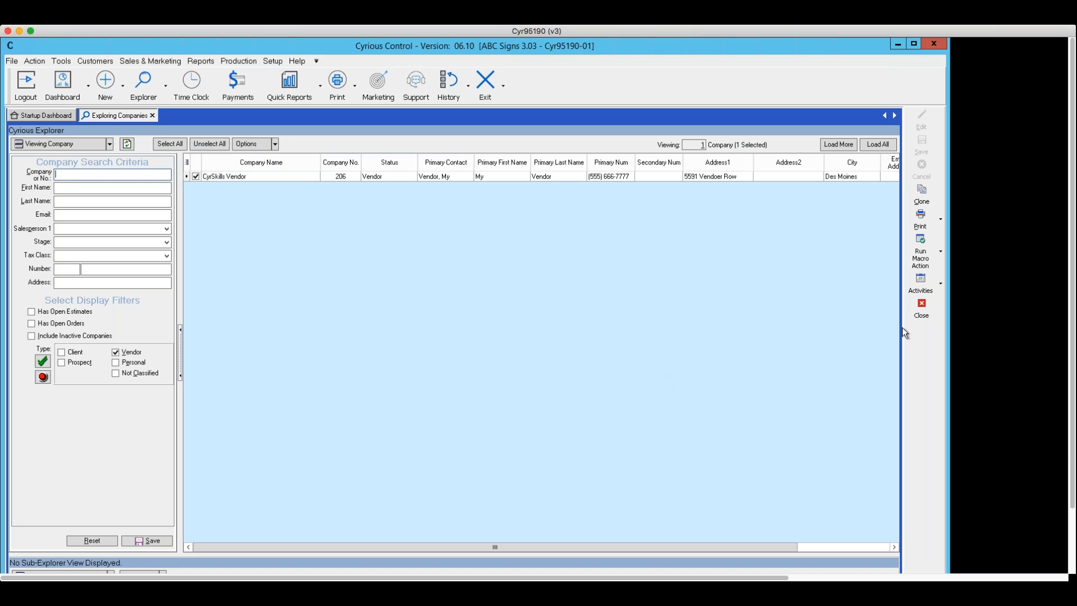
{"action": "left_click", "coordinate": [930, 314]}
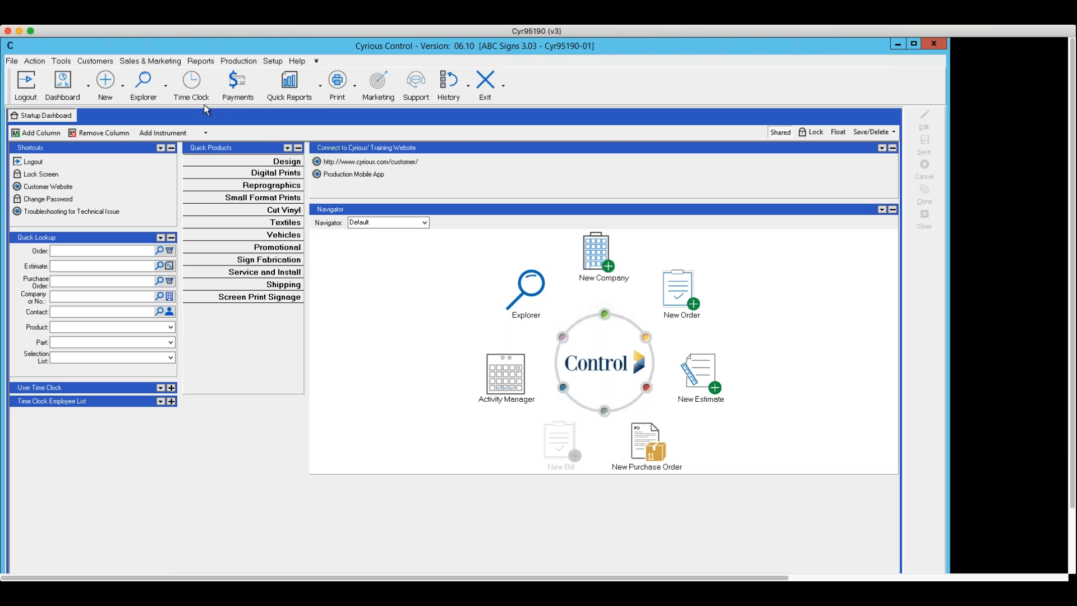
Open the "test 11 28" purchase order from the explorer, review the status choices for its Acrylic item, and close the order unchanged.
{"action": "left_click", "coordinate": [167, 87]}
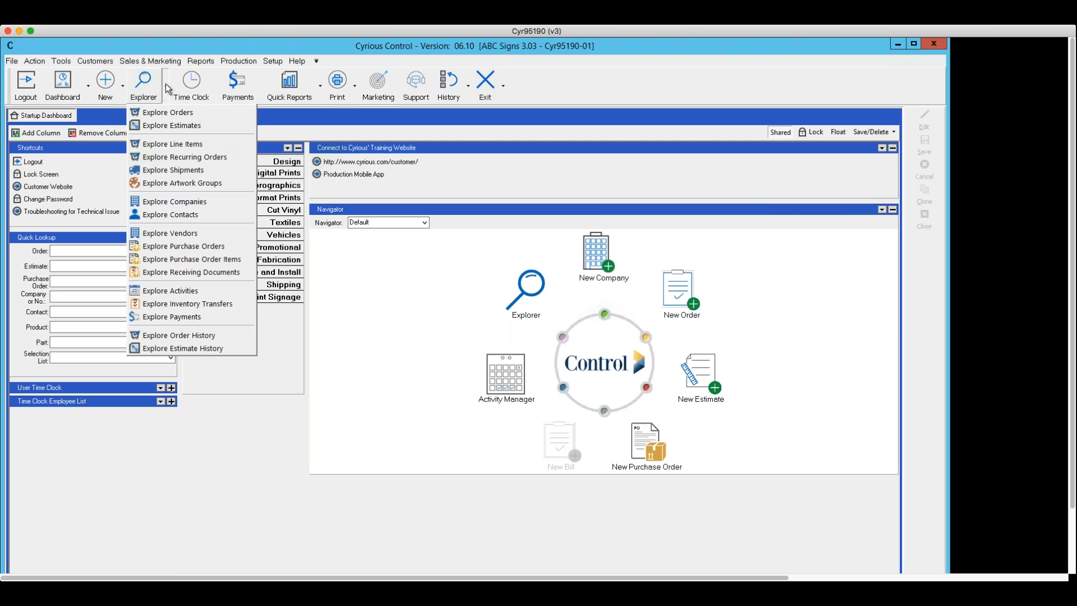
{"action": "left_click", "coordinate": [181, 246]}
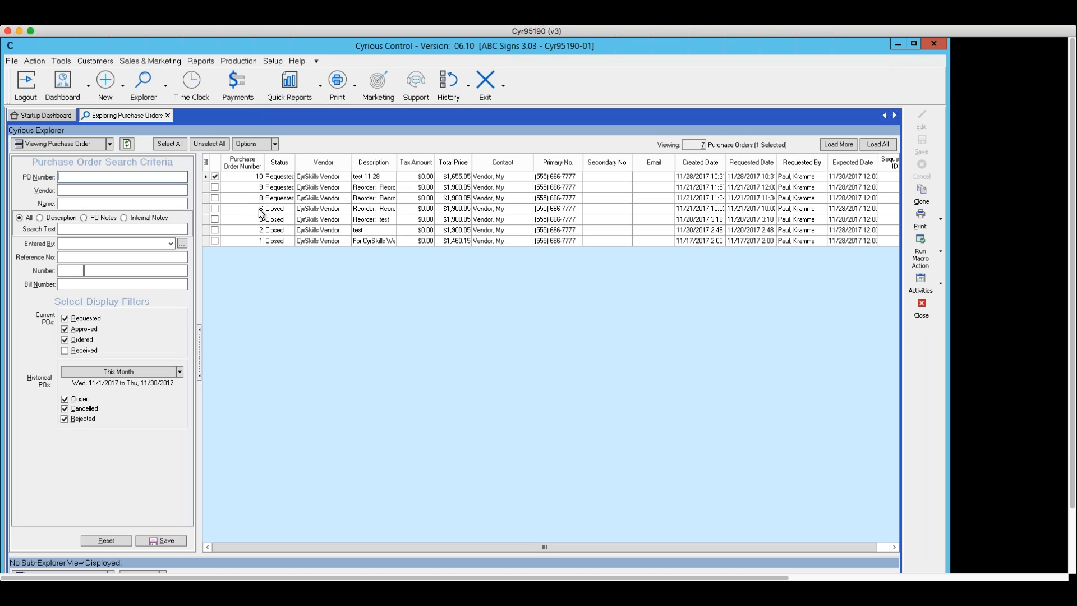
{"action": "double_click", "coordinate": [237, 176]}
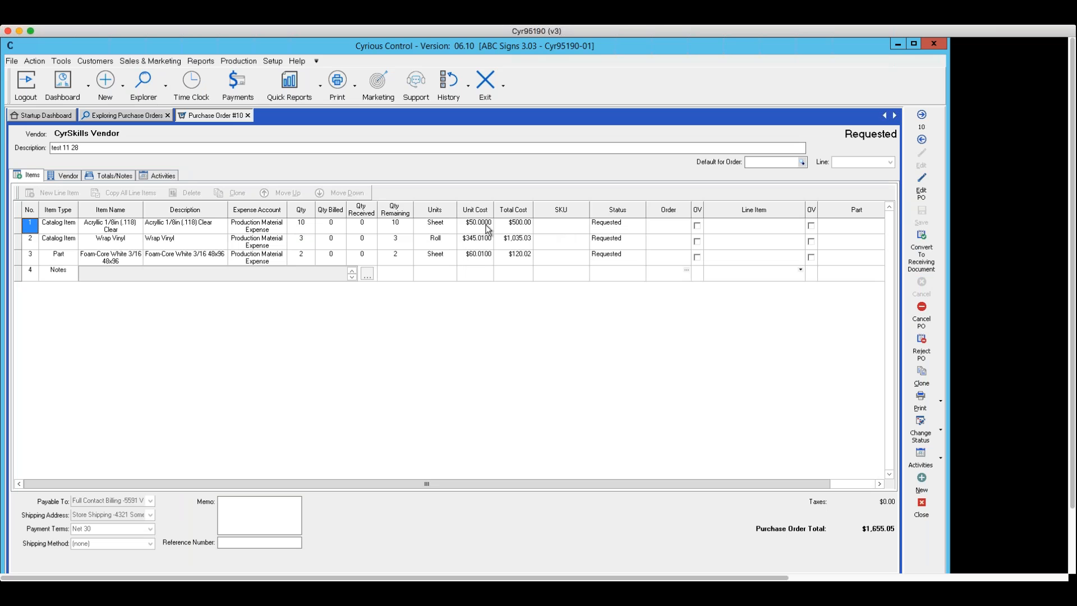
{"action": "right_click", "coordinate": [628, 223]}
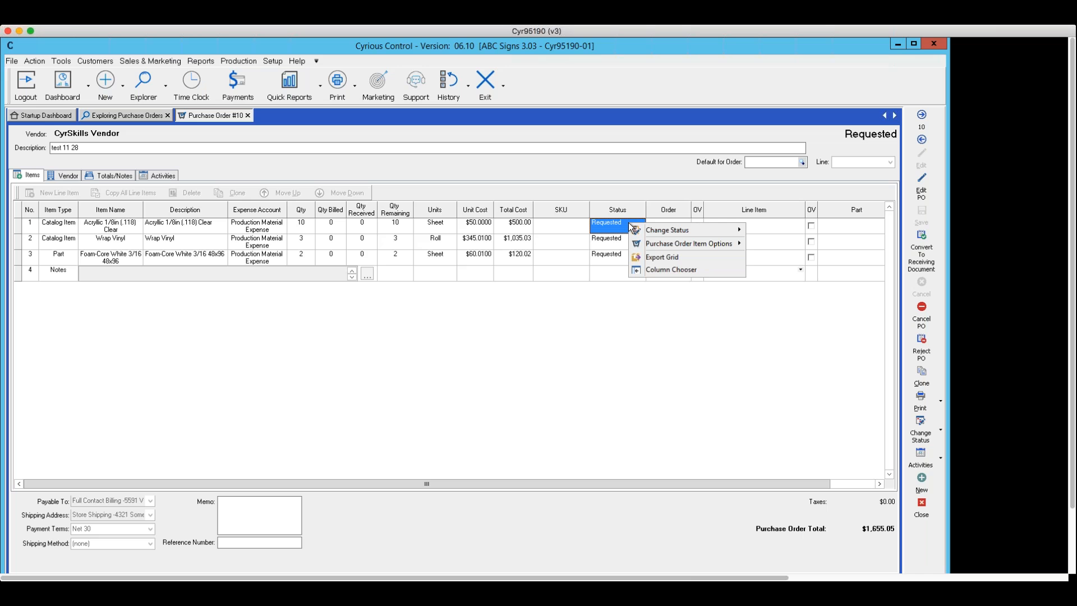
{"action": "mouse_move", "coordinate": [657, 231]}
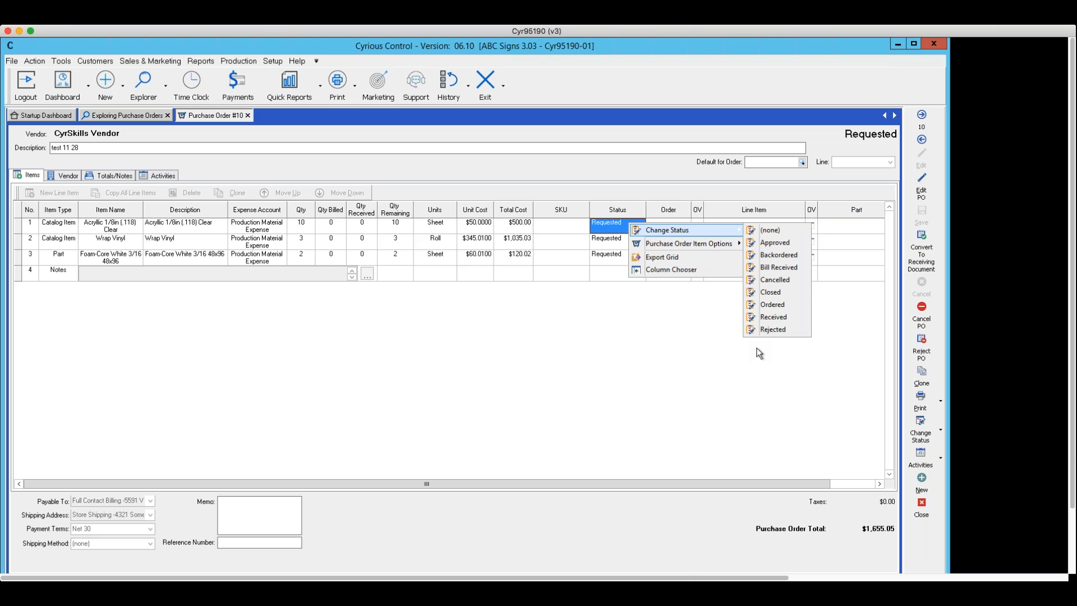
{"action": "left_click", "coordinate": [755, 376]}
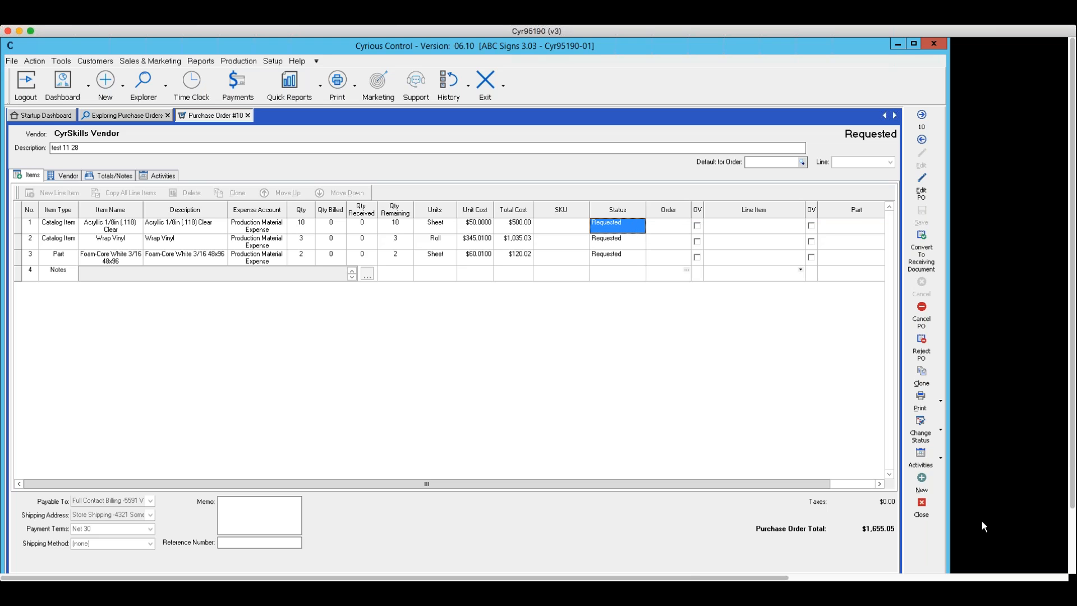
{"action": "left_click", "coordinate": [923, 515]}
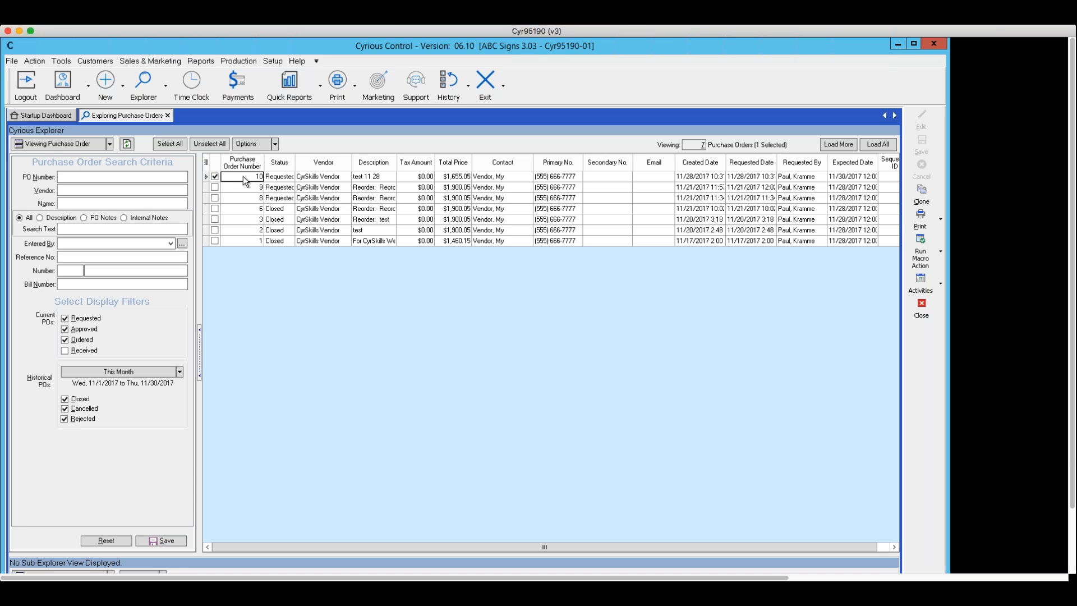
Reopen the "test 11 28" purchase order and change the Acrylic 1/8in Clear item's status to Bill Received.
{"action": "left_click", "coordinate": [243, 176]}
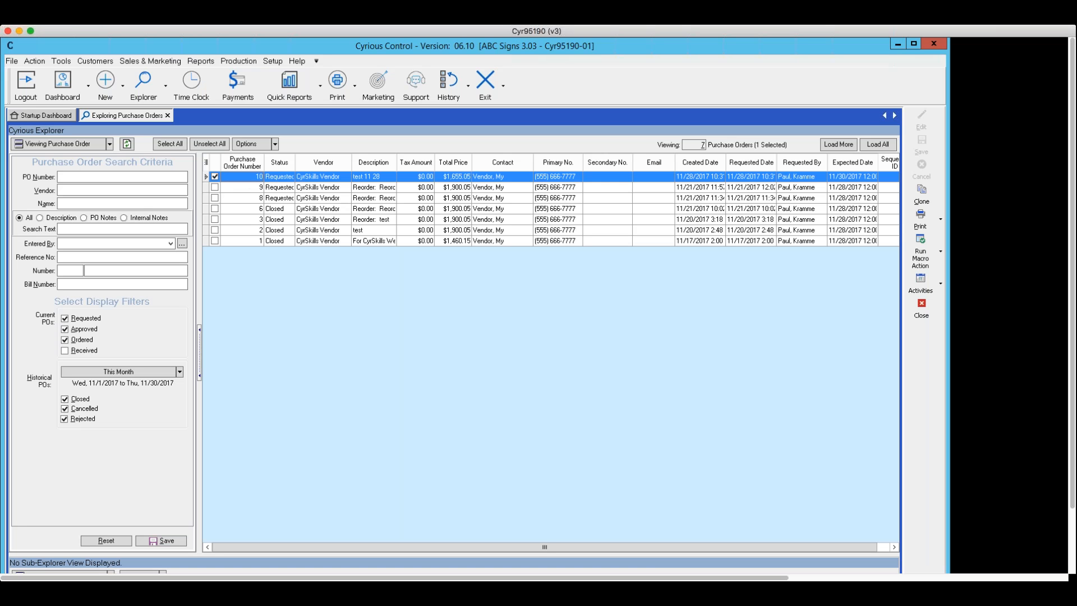
{"action": "left_click", "coordinate": [232, 176]}
{"action": "left_click", "coordinate": [240, 243]}
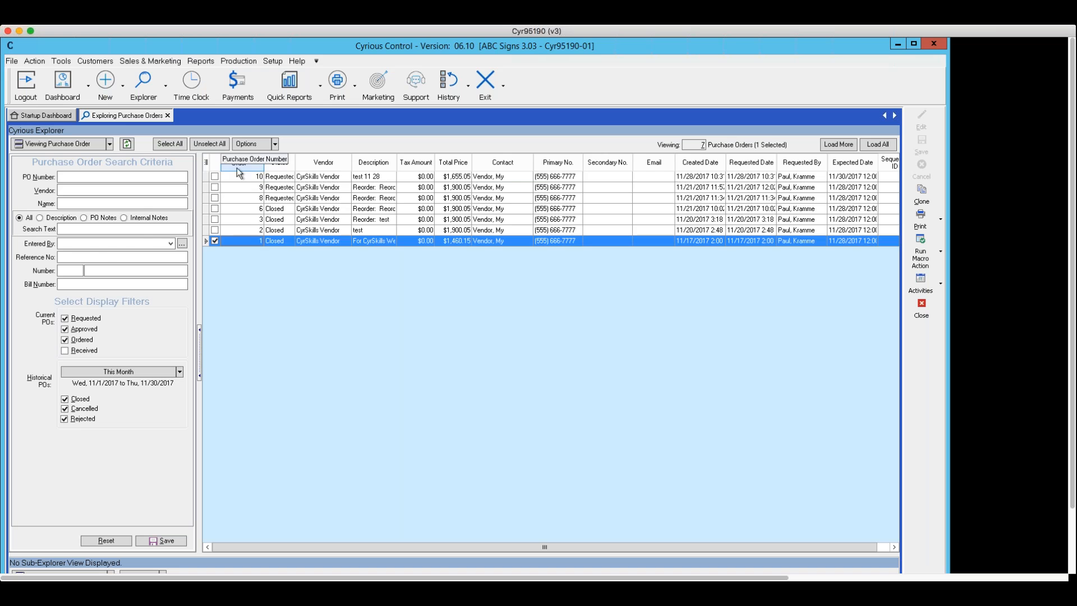
{"action": "left_click", "coordinate": [231, 175]}
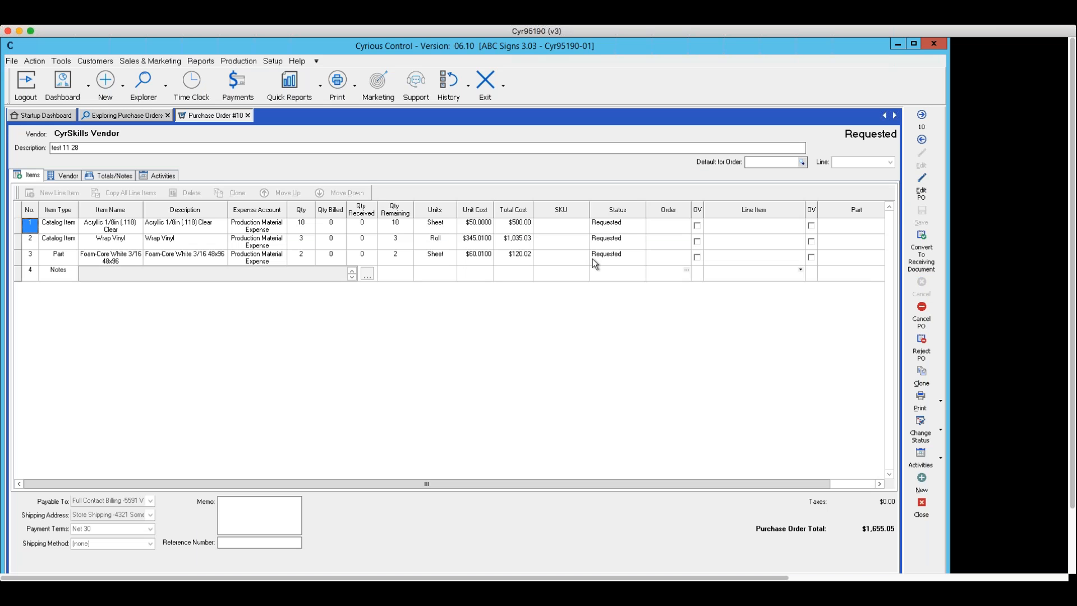
{"action": "right_click", "coordinate": [636, 226]}
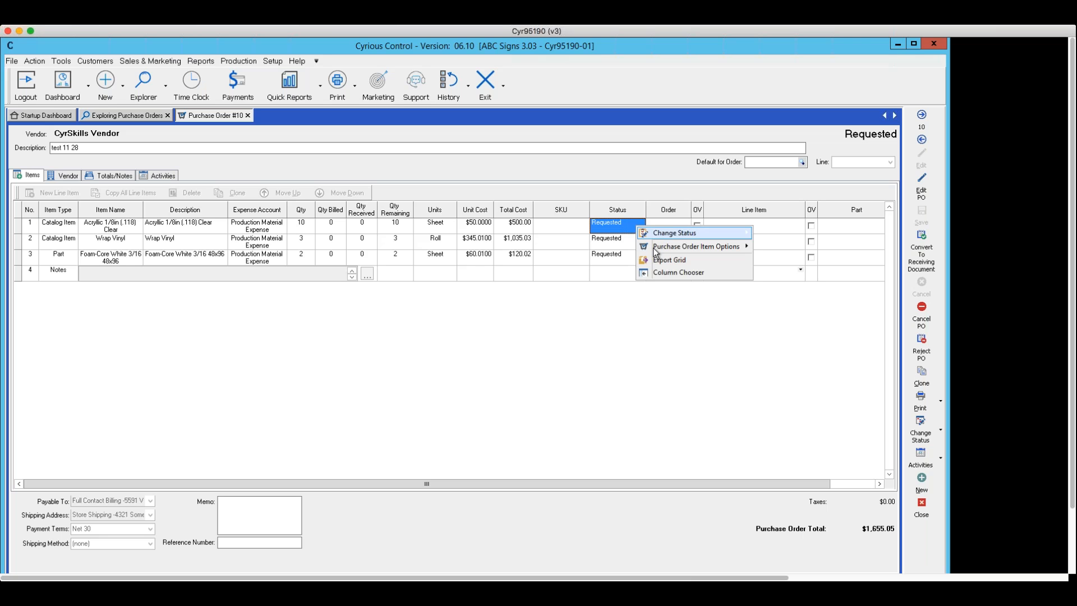
{"action": "mouse_move", "coordinate": [729, 232]}
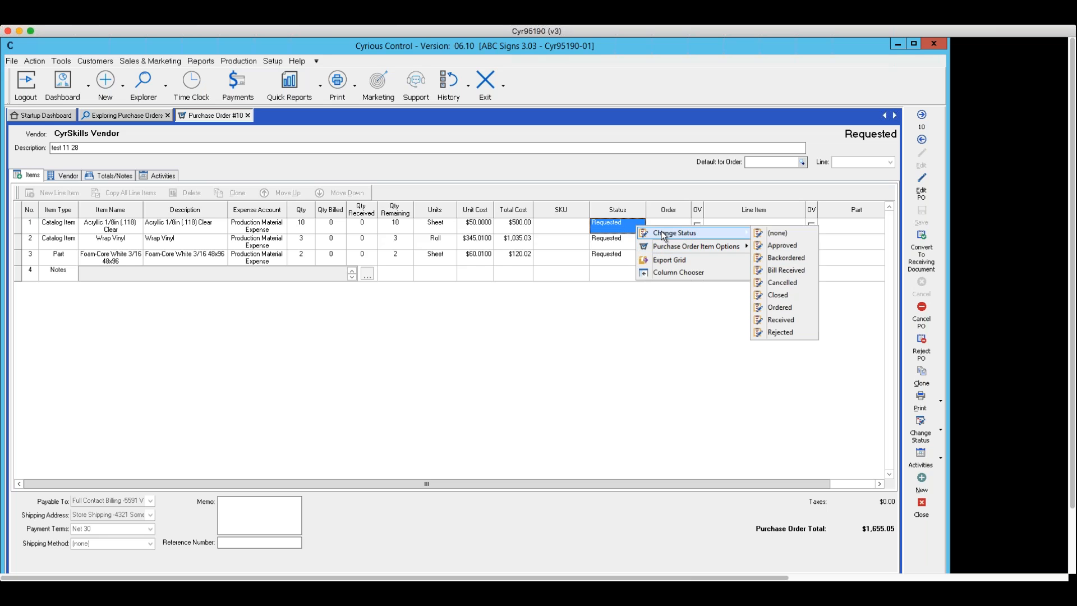
{"action": "left_click", "coordinate": [795, 273]}
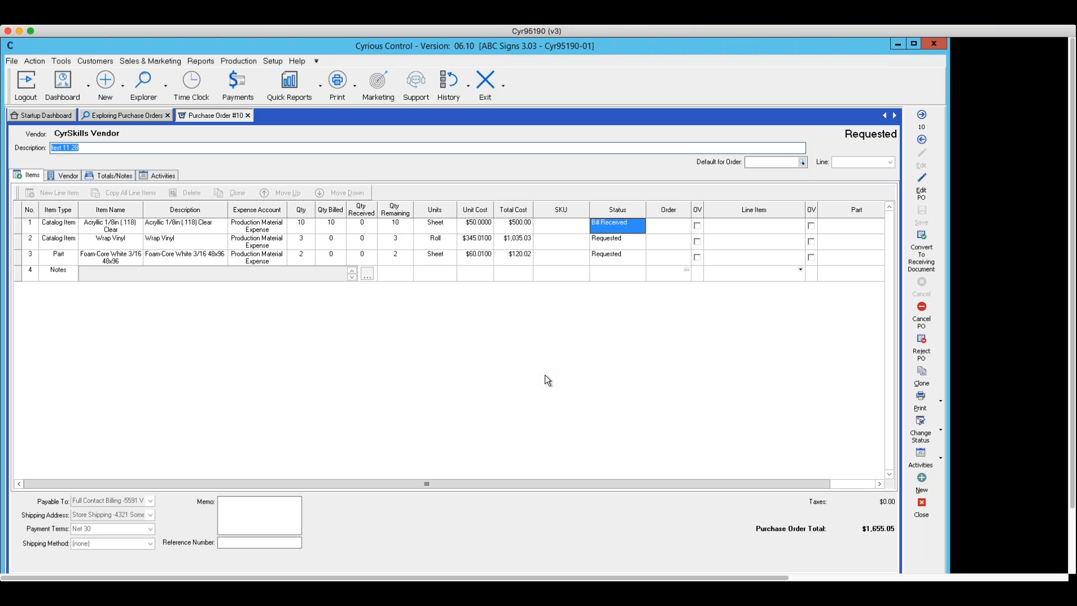
Change the Acrylic 1/8in Clear item's status to Received.
{"action": "right_click", "coordinate": [636, 224]}
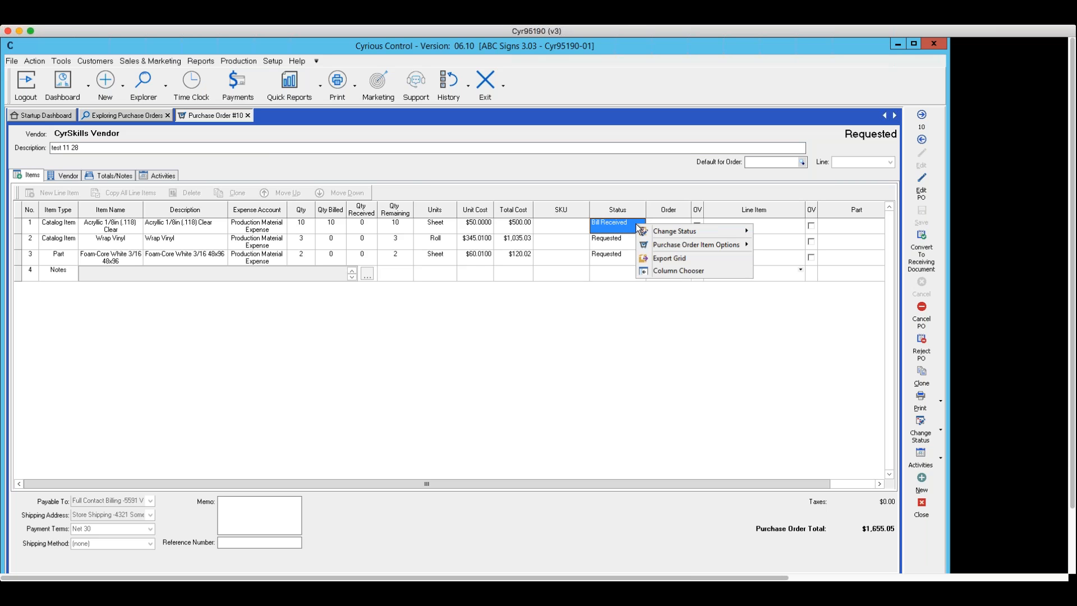
{"action": "mouse_move", "coordinate": [657, 234]}
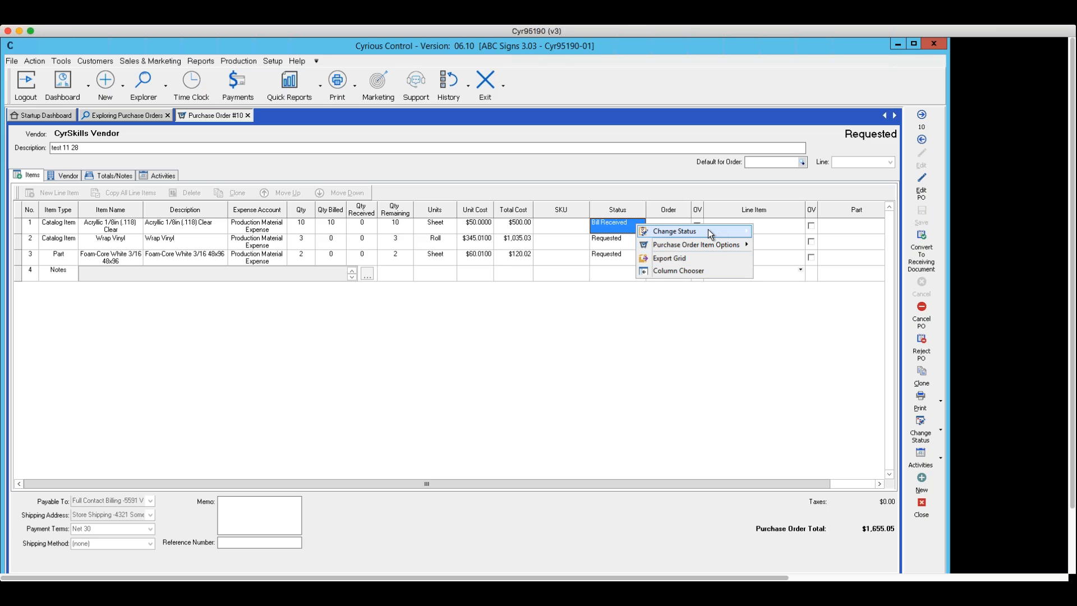
{"action": "mouse_move", "coordinate": [740, 231]}
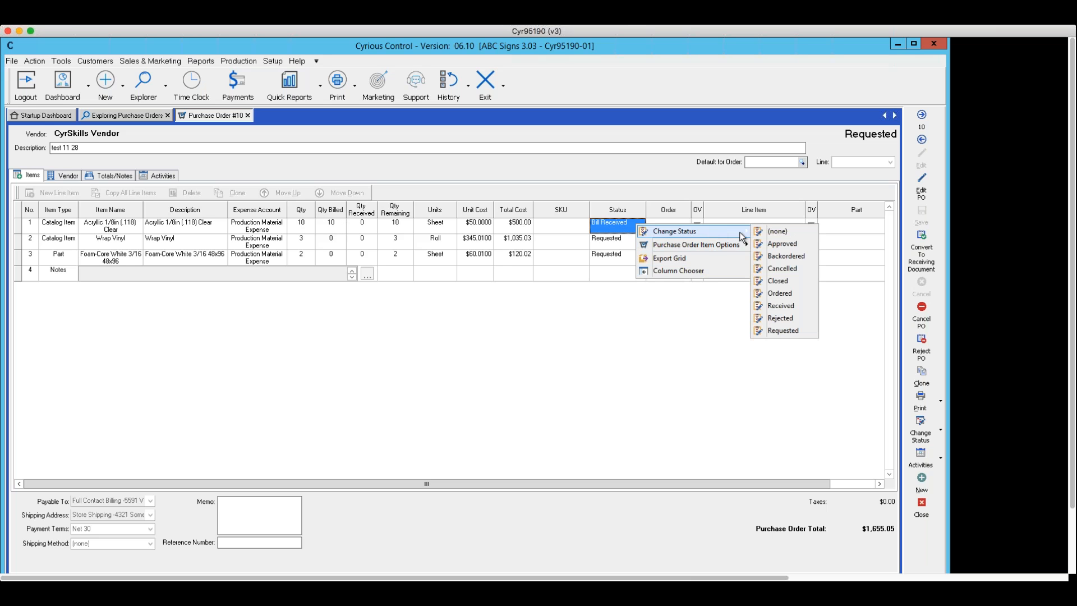
{"action": "left_click", "coordinate": [784, 307]}
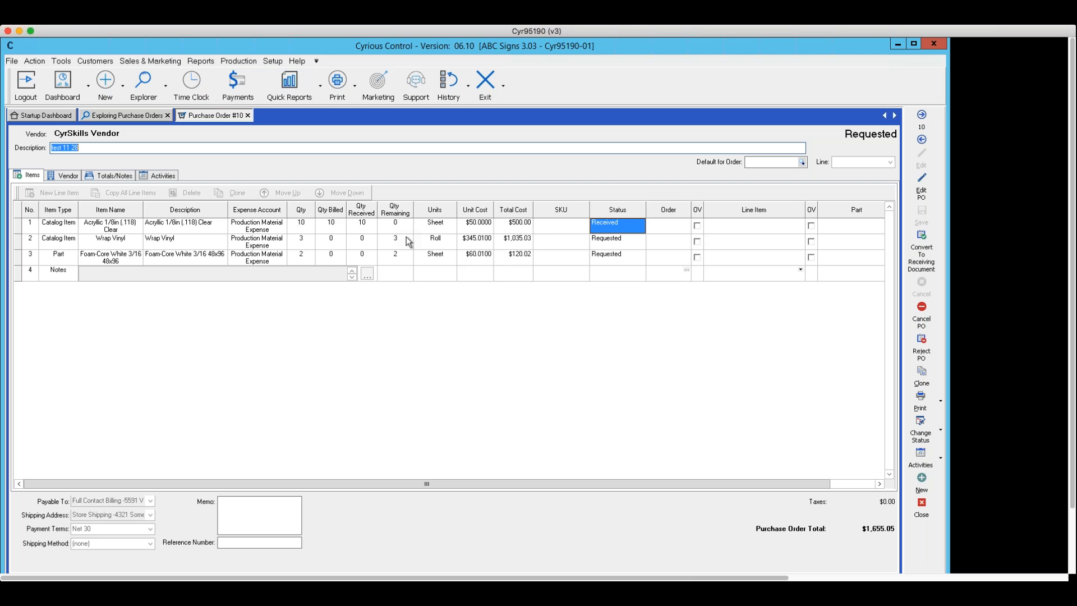
Change the Acrylic 1/8in Clear item's status to Closed.
{"action": "right_click", "coordinate": [615, 230]}
{"action": "mouse_move", "coordinate": [648, 236]}
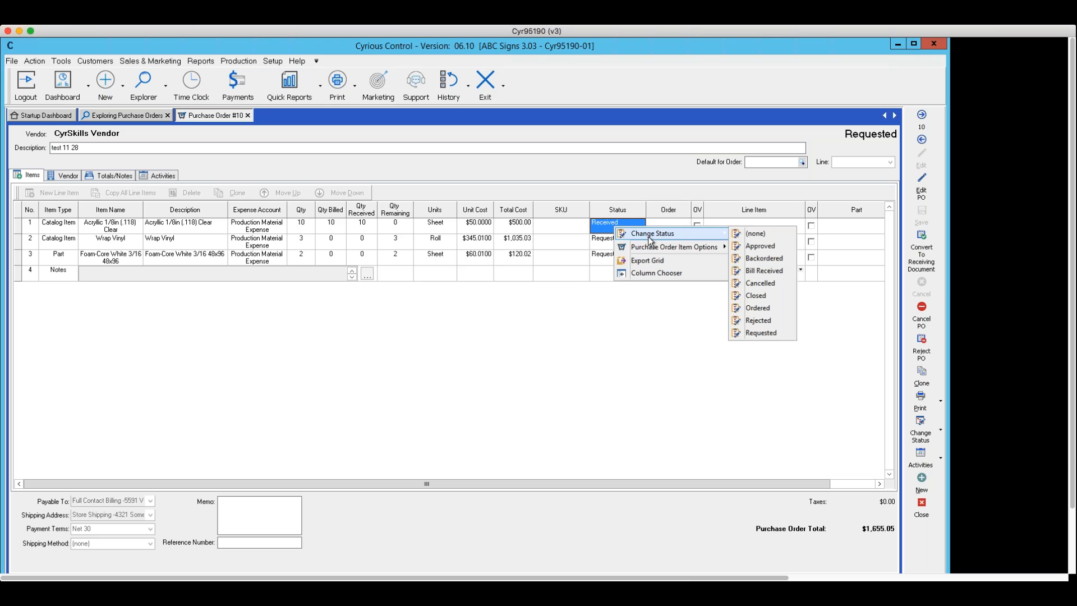
{"action": "left_click", "coordinate": [759, 295]}
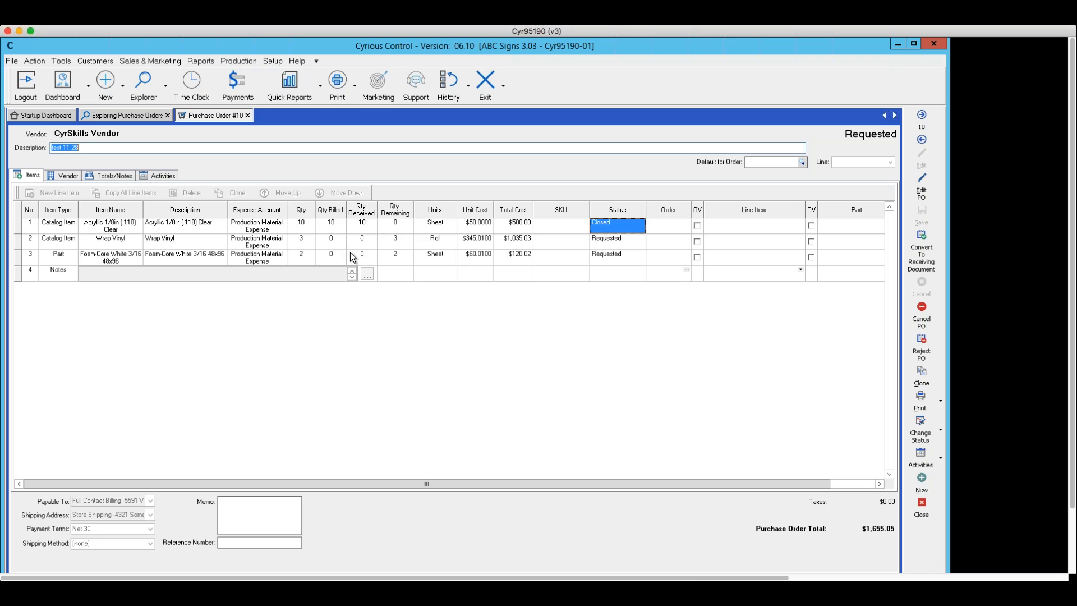
{"action": "left_click", "coordinate": [352, 295]}
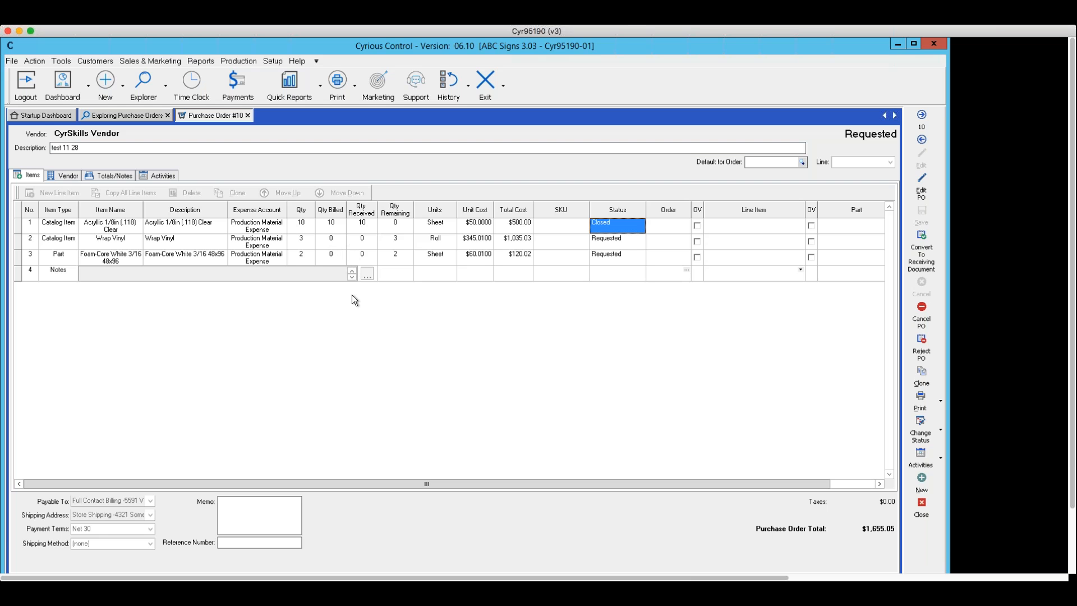
Change the status of the entire "test 11 28" purchase order to Closed.
{"action": "left_click", "coordinate": [305, 231]}
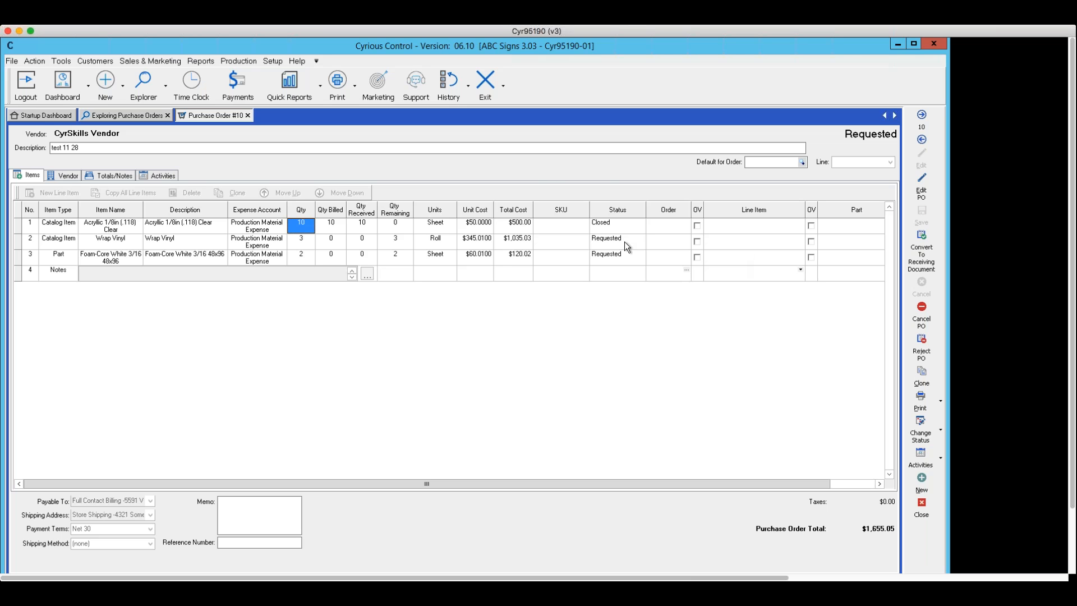
{"action": "left_click", "coordinate": [940, 429]}
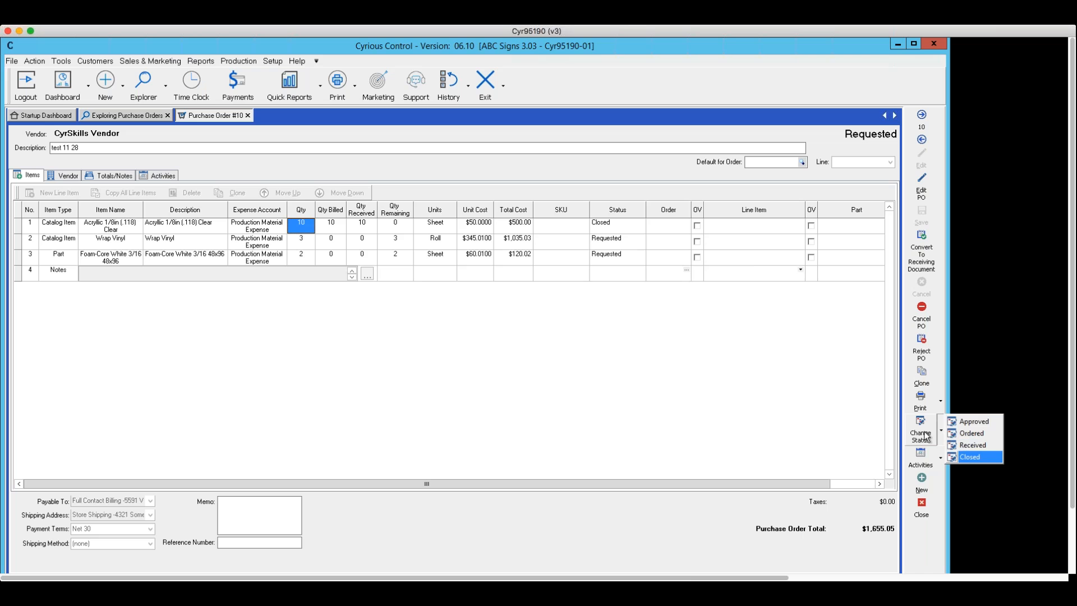
{"action": "left_click", "coordinate": [769, 395]}
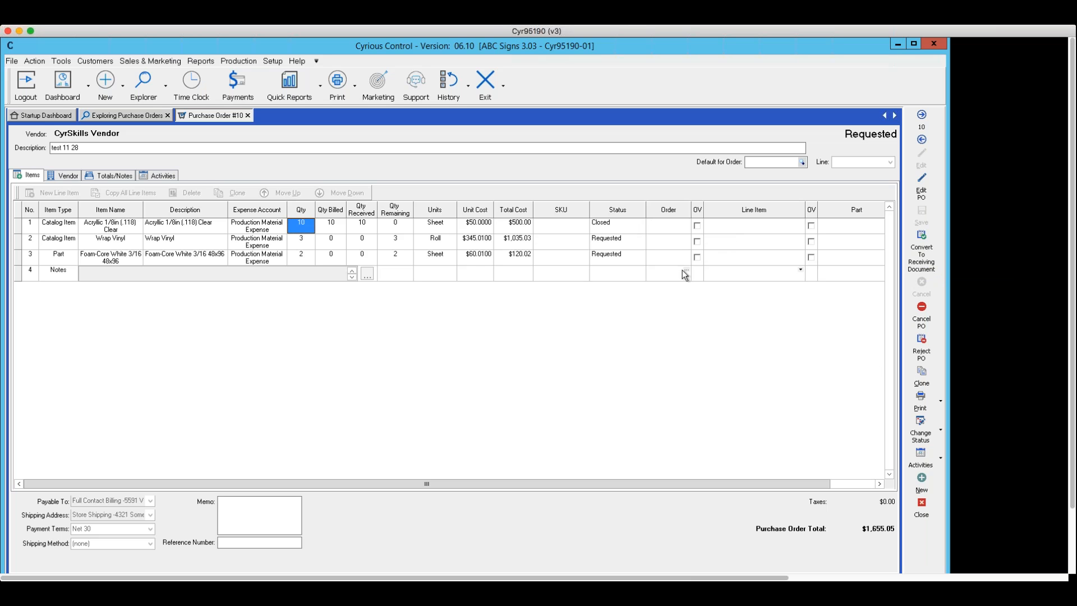
{"action": "left_click", "coordinate": [941, 433]}
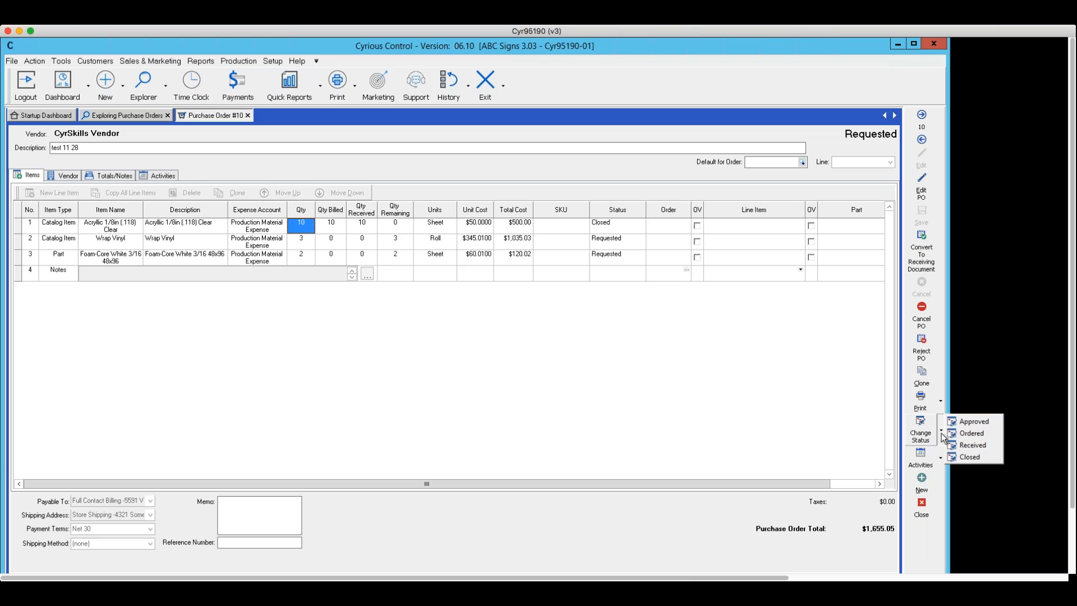
{"action": "left_click", "coordinate": [967, 455]}
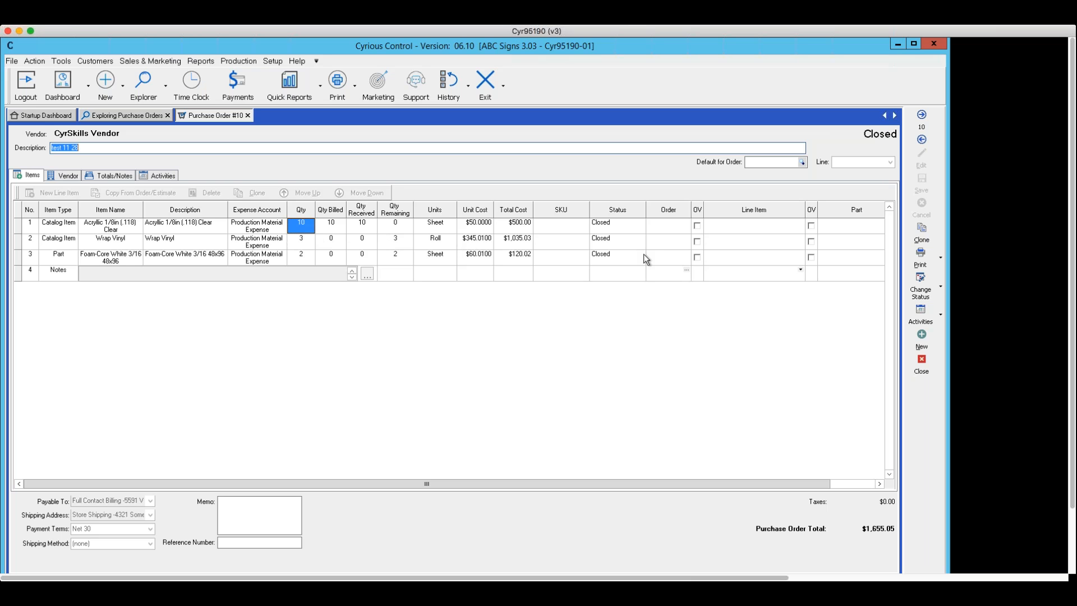
Change the Wrap Vinyl item's status to Received.
{"action": "left_click", "coordinate": [613, 242]}
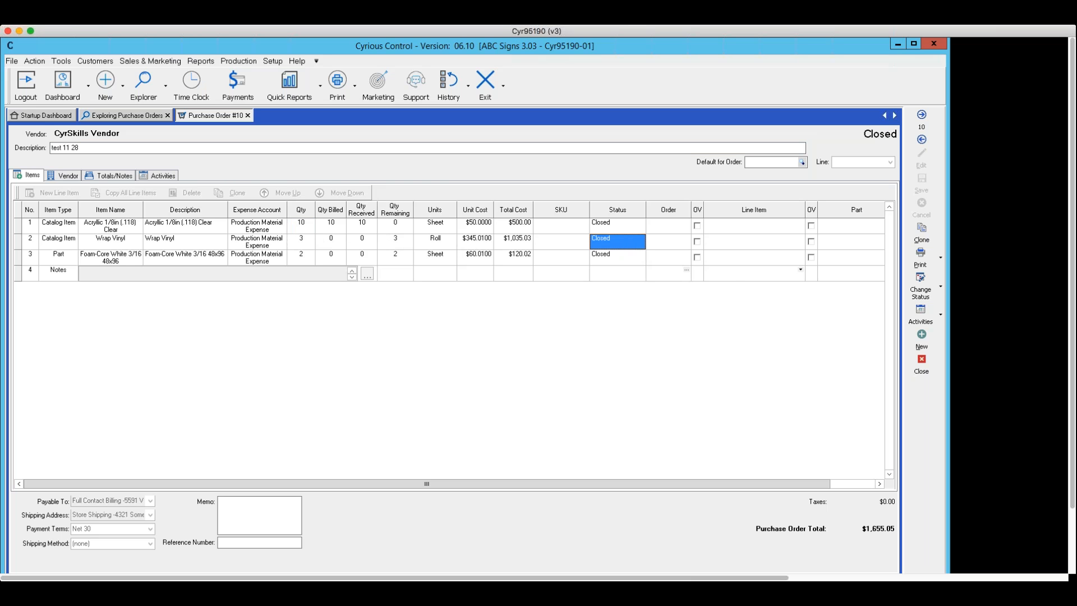
{"action": "right_click", "coordinate": [615, 241]}
{"action": "mouse_move", "coordinate": [635, 248]}
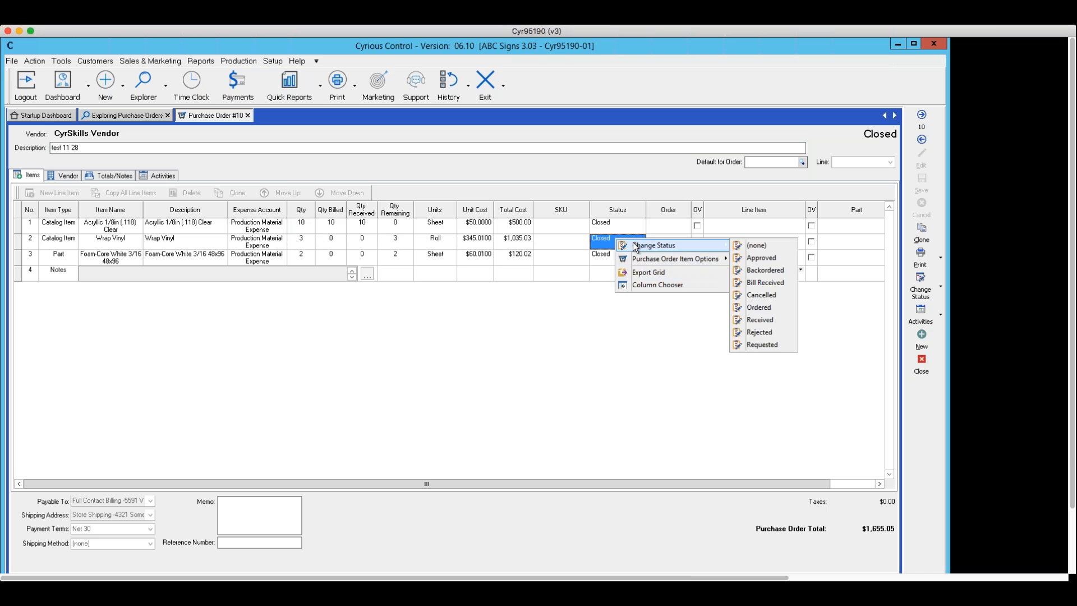
{"action": "left_click", "coordinate": [760, 319]}
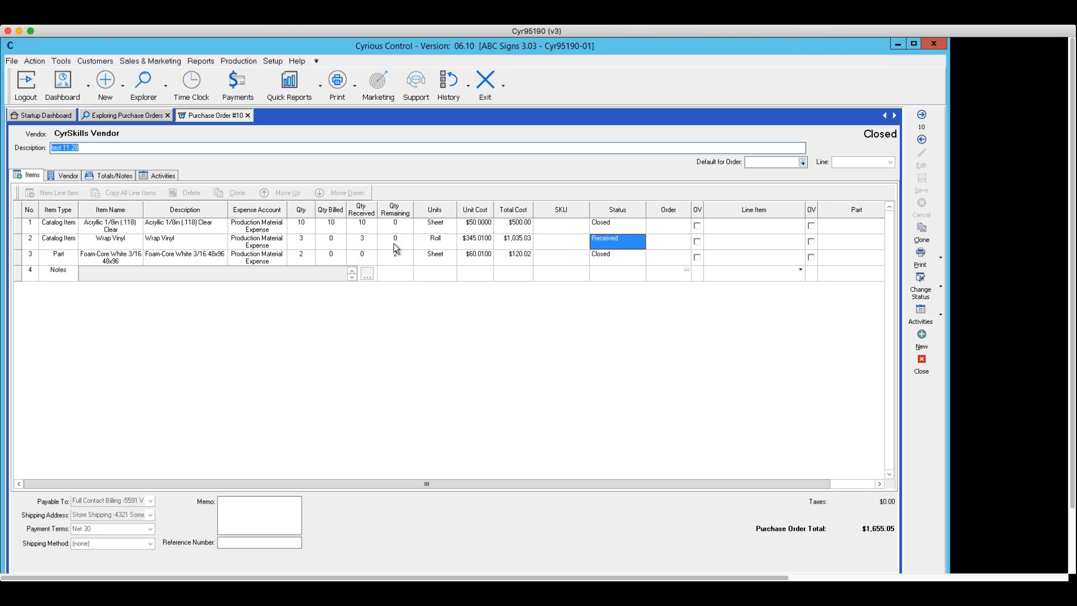
Change the Foam-Core White 3/16 item's status to Received, and close the purchase order and the explorer.
{"action": "left_click", "coordinate": [612, 257]}
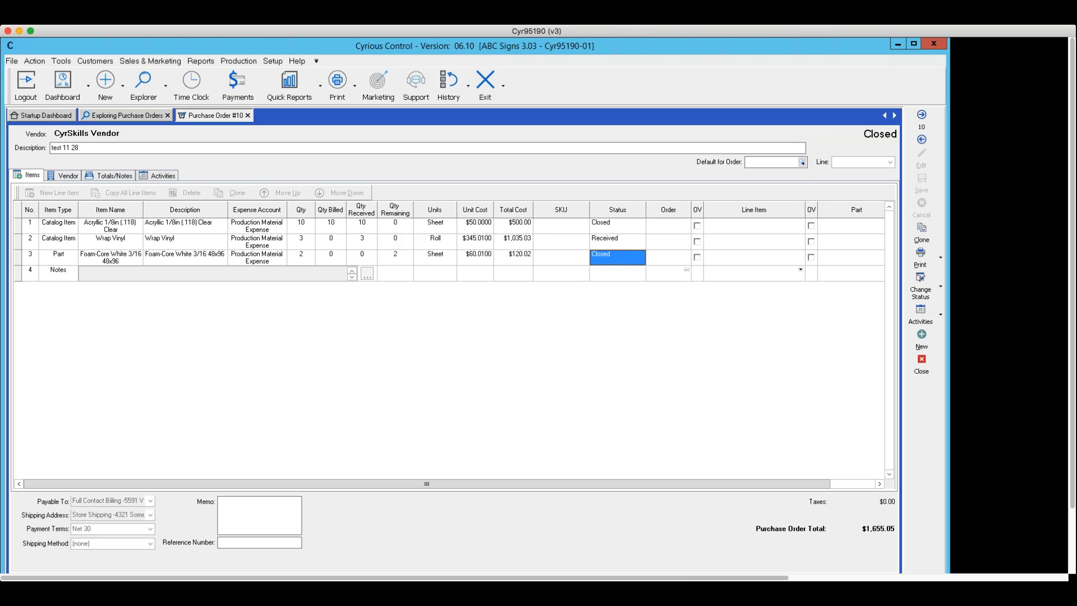
{"action": "right_click", "coordinate": [613, 257]}
{"action": "mouse_move", "coordinate": [642, 264]}
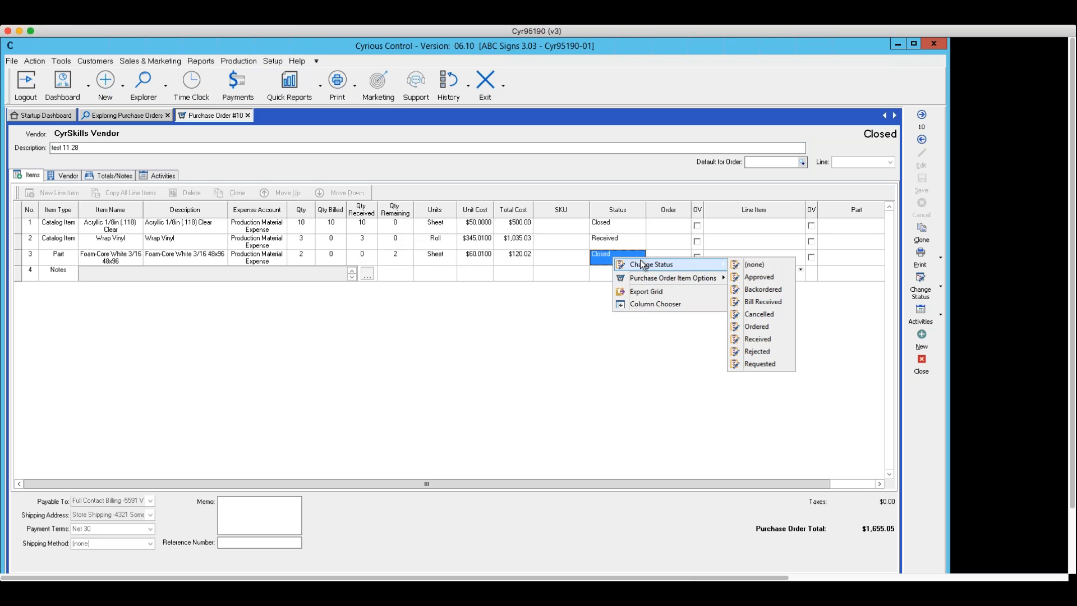
{"action": "left_click", "coordinate": [749, 337]}
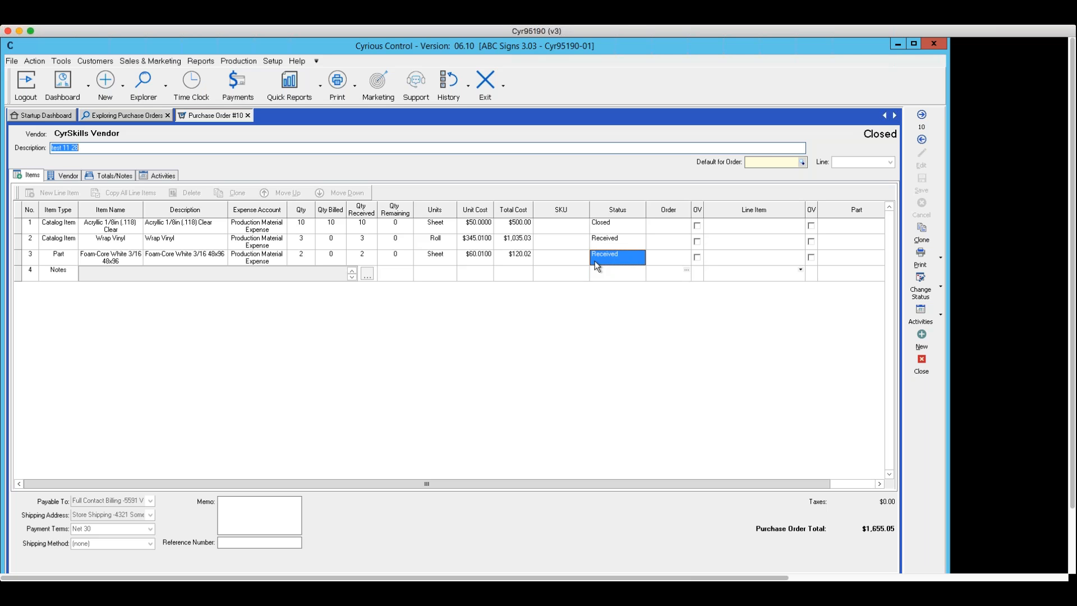
{"action": "left_click", "coordinate": [915, 366]}
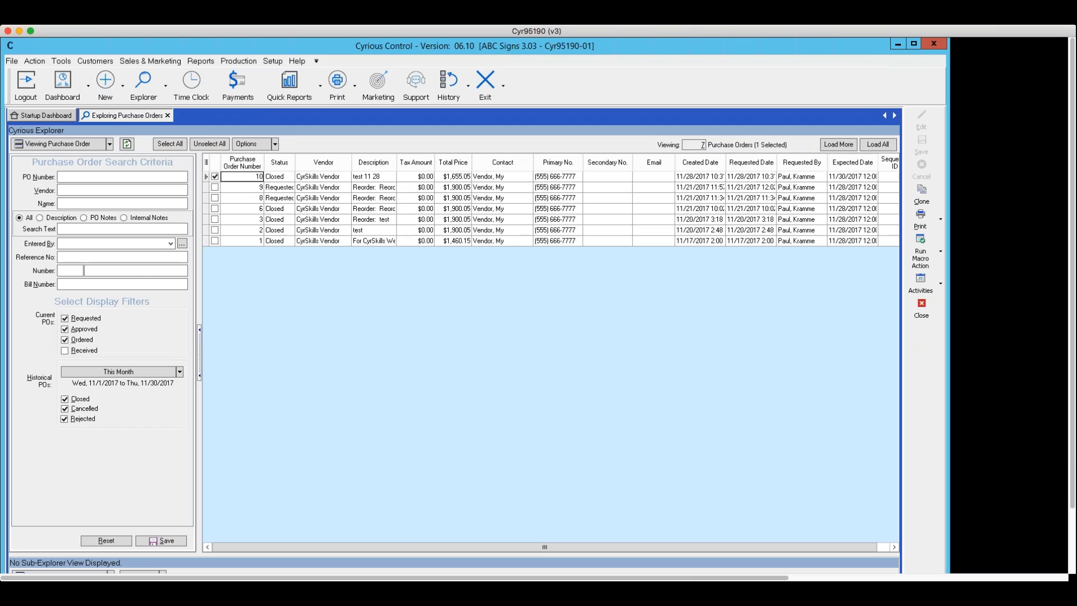
{"action": "left_click", "coordinate": [916, 317]}
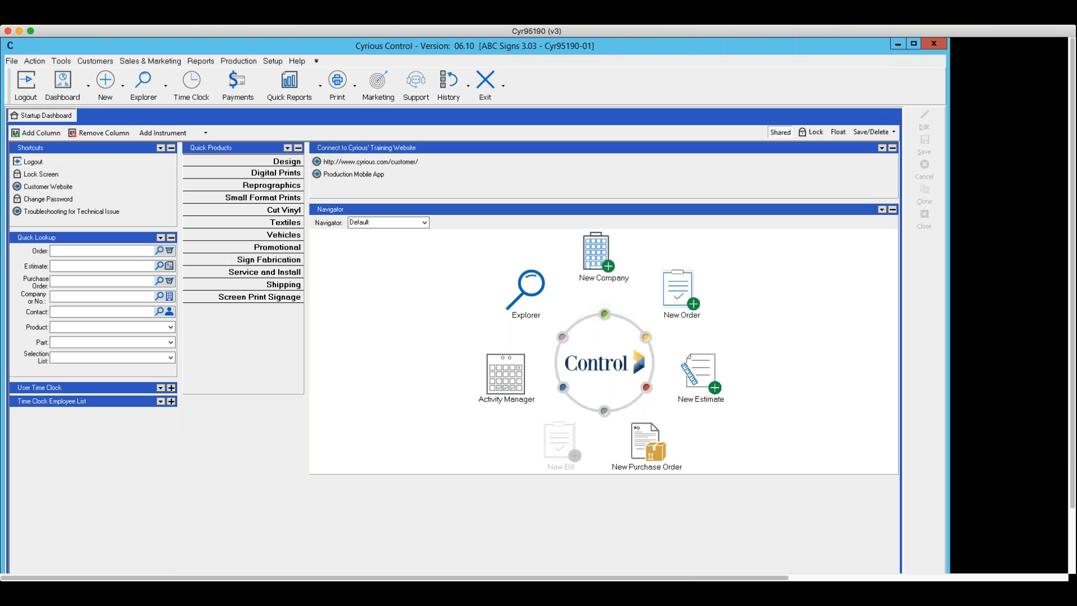
Open the purchase orders explorer and limit the current orders filter to Requested, excluding Approved and Ordered.
{"action": "left_click", "coordinate": [166, 85]}
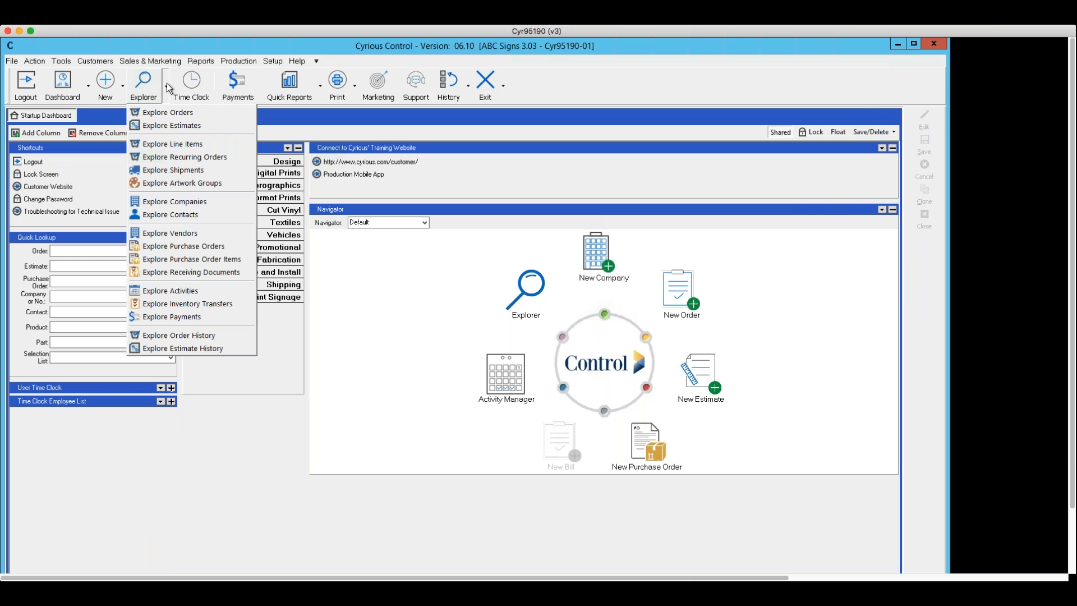
{"action": "left_click", "coordinate": [178, 248]}
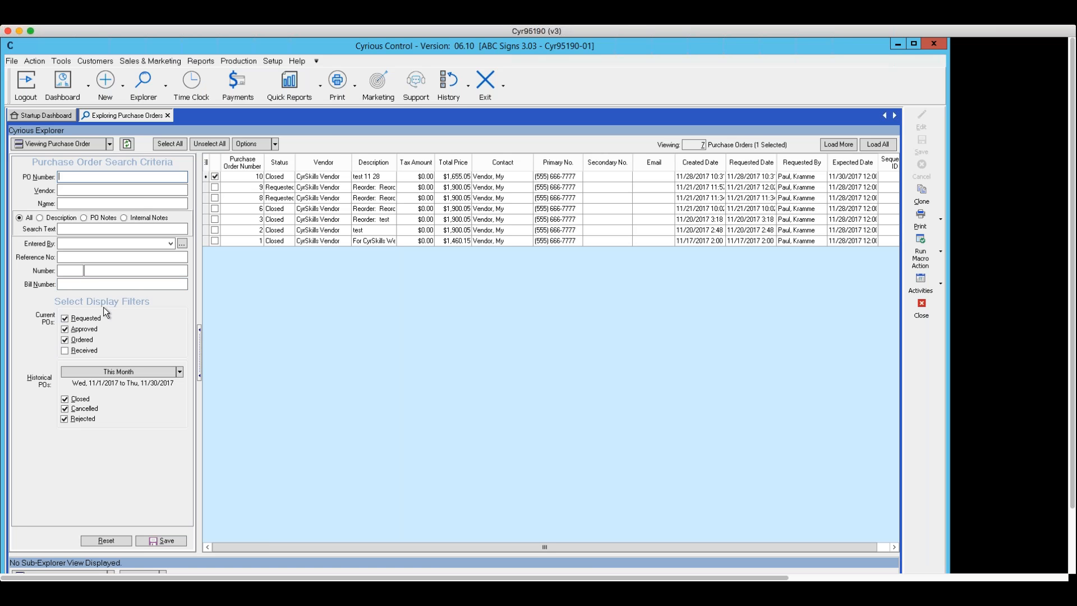
{"action": "left_click", "coordinate": [65, 330]}
{"action": "left_click", "coordinate": [65, 318]}
{"action": "left_click", "coordinate": [64, 318]}
{"action": "left_click", "coordinate": [65, 340]}
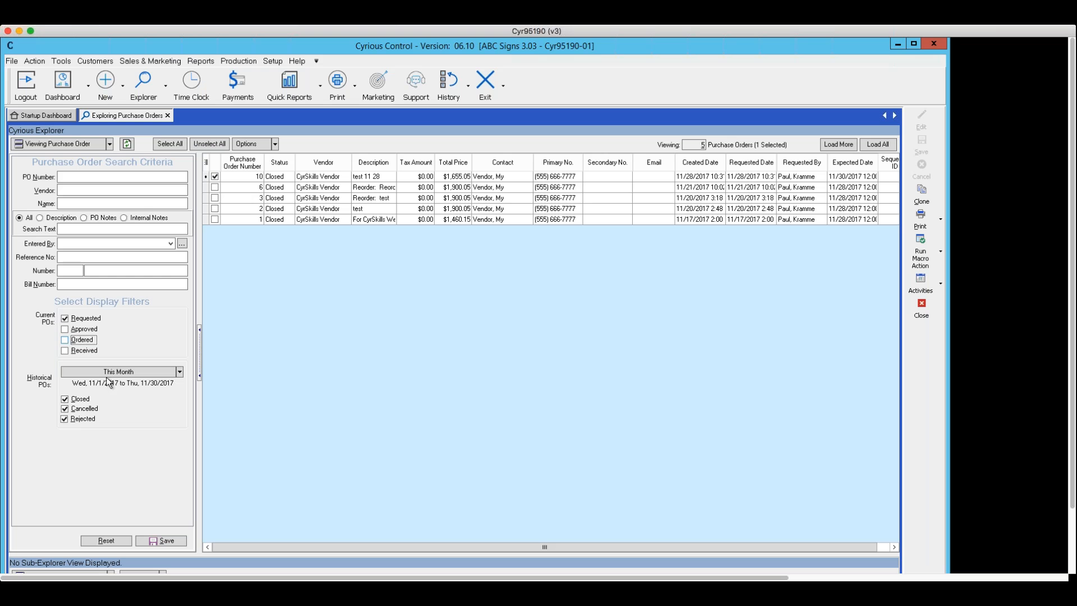
Exclude Closed, Cancelled and Rejected historical orders from the purchase order list.
{"action": "left_click", "coordinate": [65, 408]}
{"action": "left_click", "coordinate": [65, 418]}
{"action": "left_click", "coordinate": [65, 409]}
{"action": "left_click", "coordinate": [65, 399]}
{"action": "left_click", "coordinate": [64, 409]}
{"action": "left_click", "coordinate": [65, 399]}
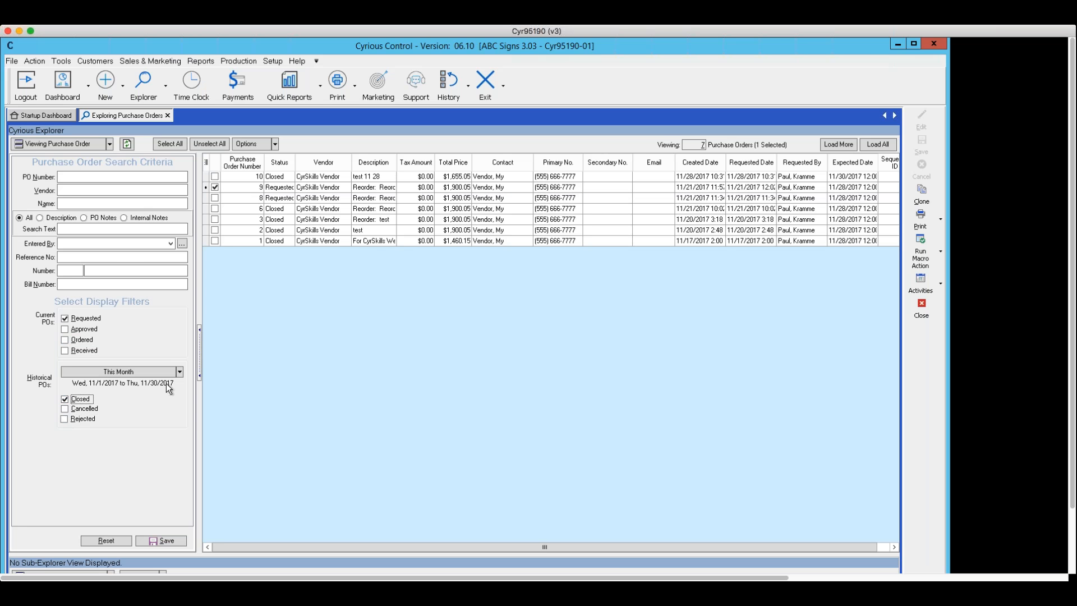
{"action": "left_click", "coordinate": [65, 398]}
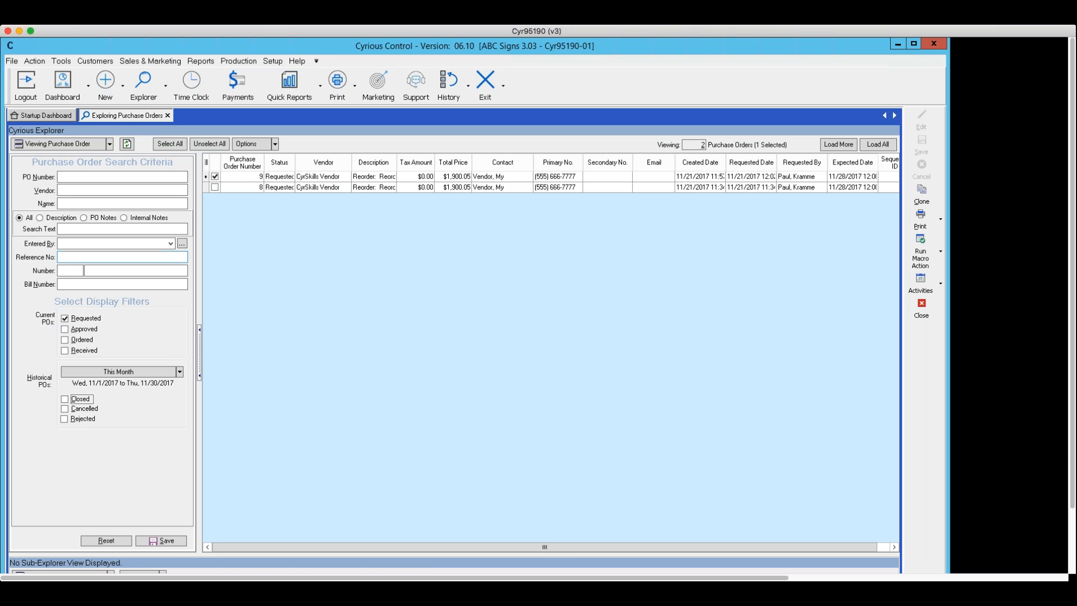
Include Approved orders in the current orders filter and close the purchase orders explorer.
{"action": "left_click", "coordinate": [122, 284]}
{"action": "left_click", "coordinate": [65, 329]}
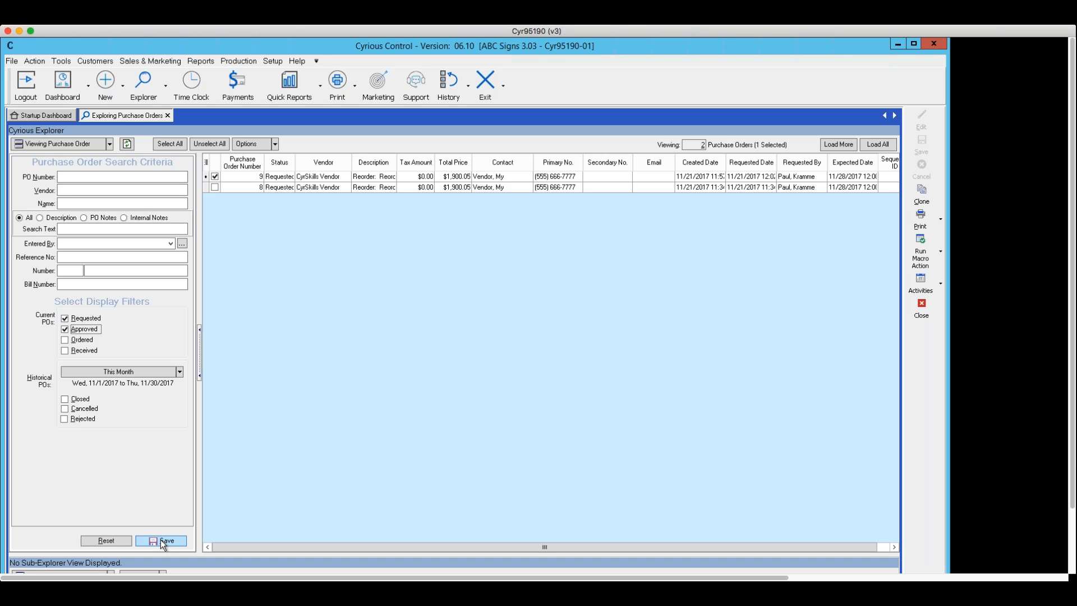
{"action": "left_click", "coordinate": [922, 316]}
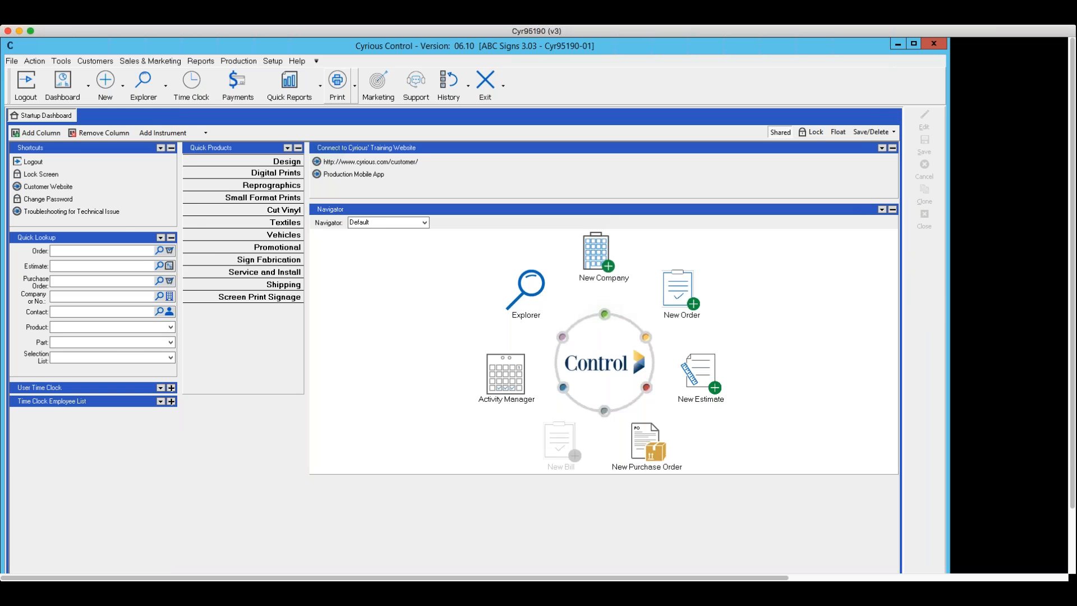
Open the purchase order items explorer and review the listed items and their columns.
{"action": "left_click", "coordinate": [165, 85]}
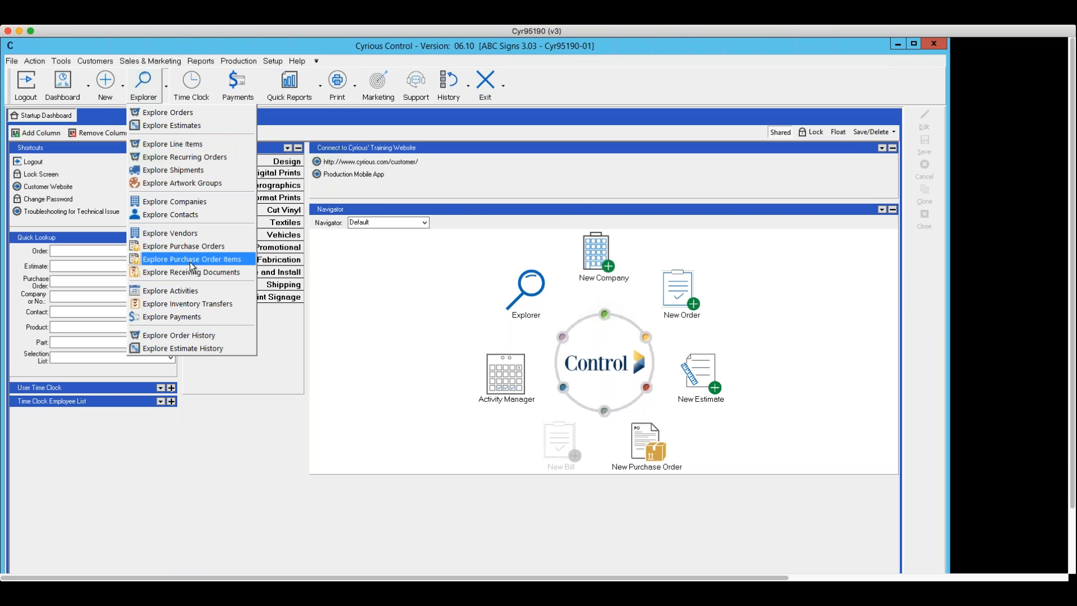
{"action": "left_click", "coordinate": [213, 264]}
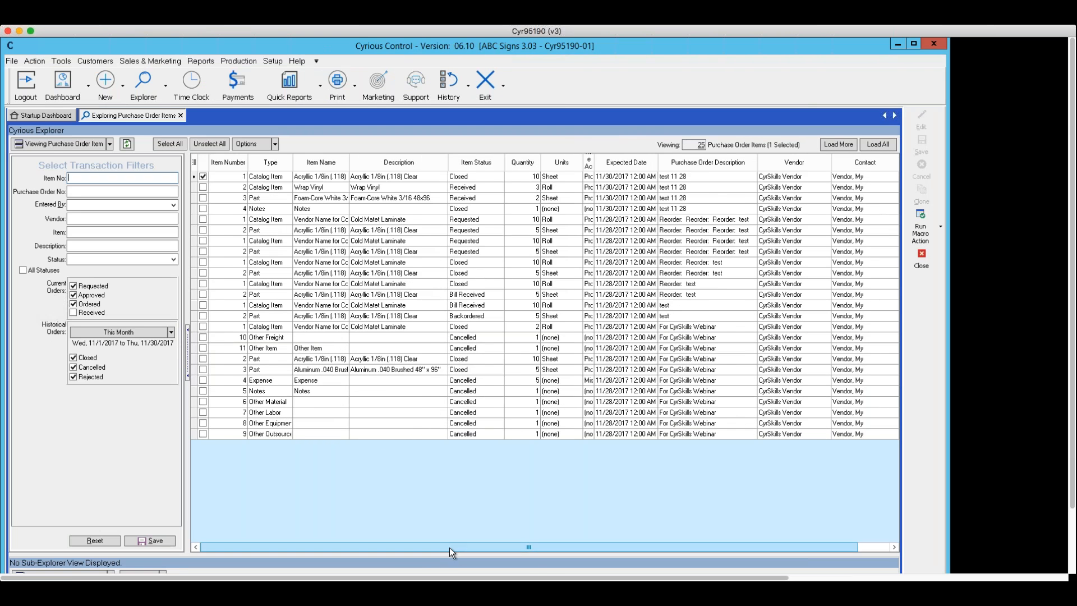
{"action": "left_click_drag", "start_coordinate": [450, 547], "coordinate": [372, 487]}
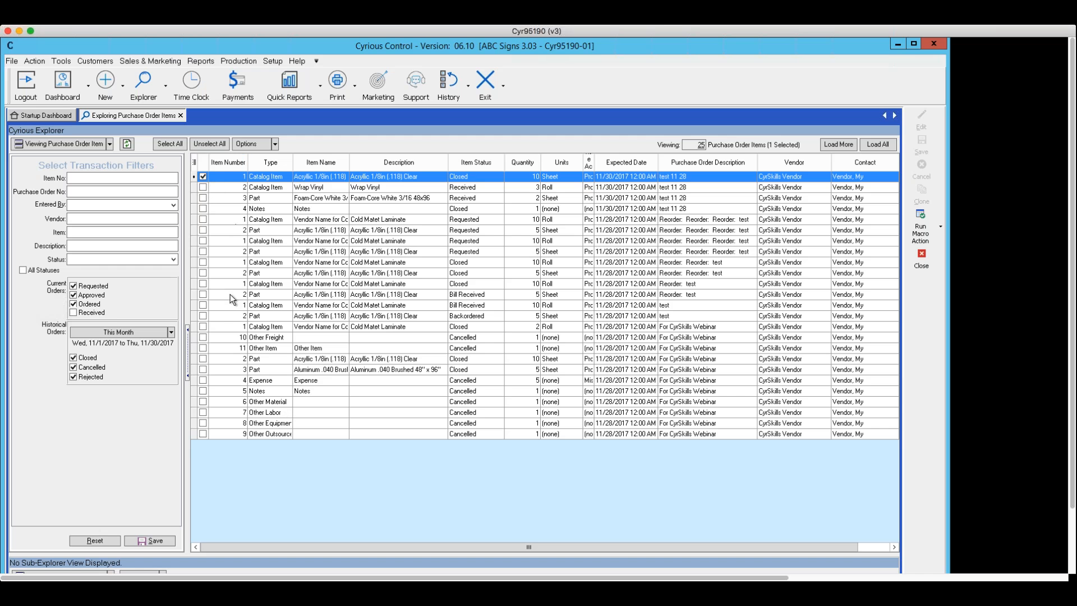
Open the purchase order containing the Other Freight item, close it unchanged, and leave the purchase order items explorer.
{"action": "left_click", "coordinate": [231, 335]}
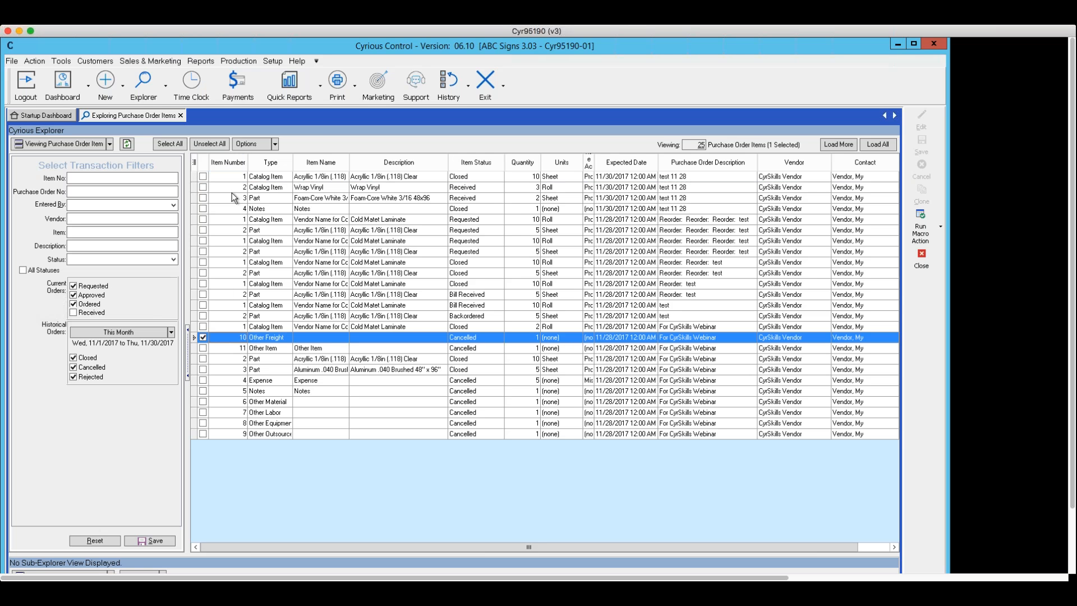
{"action": "double_click", "coordinate": [227, 336]}
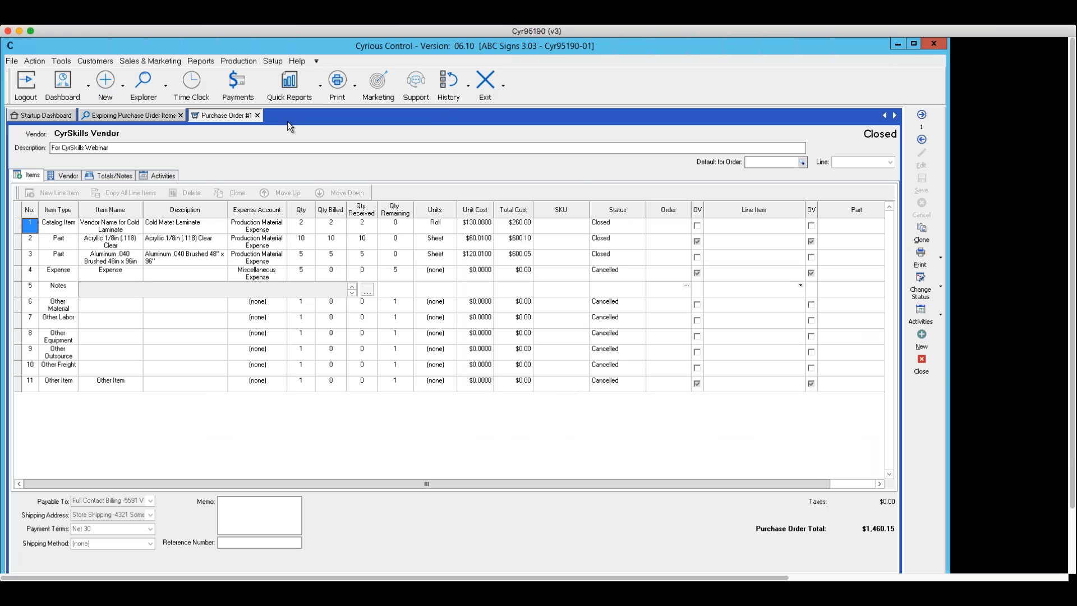
{"action": "left_click", "coordinate": [921, 373]}
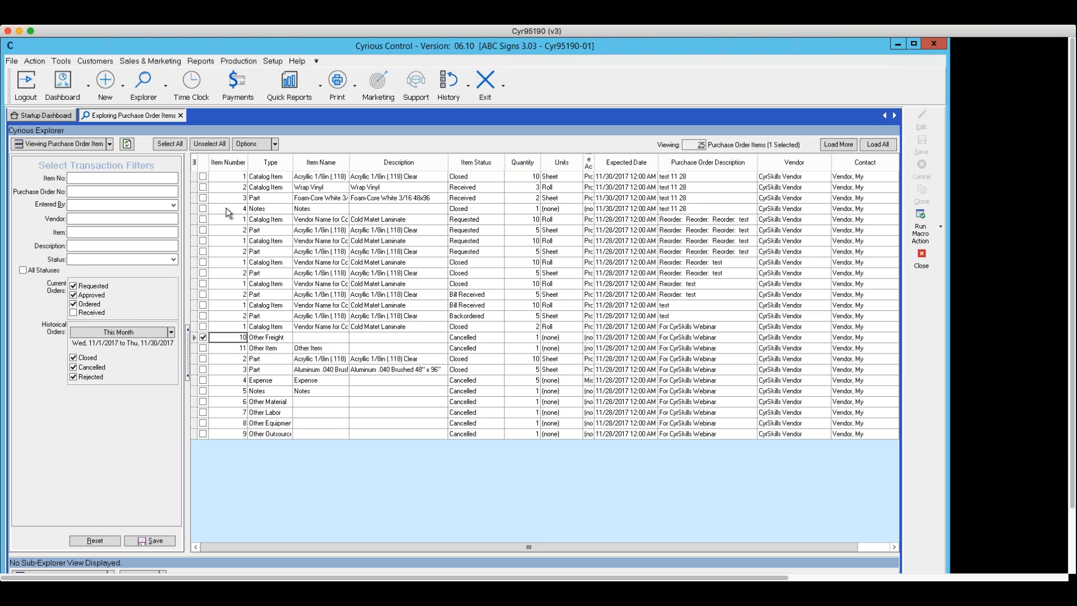
{"action": "left_click", "coordinate": [237, 176]}
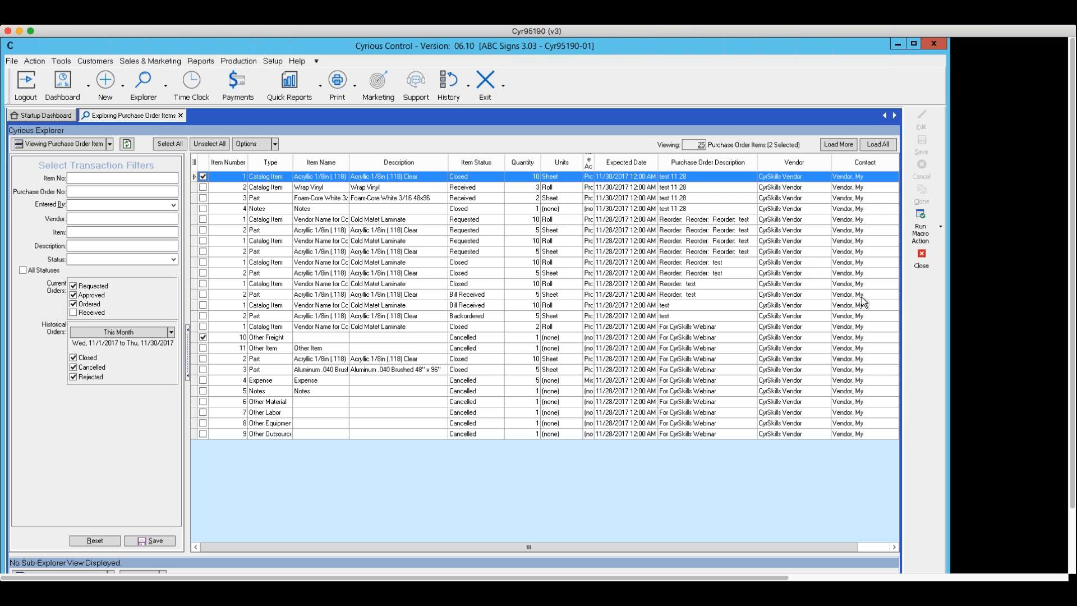
{"action": "left_click", "coordinate": [921, 257]}
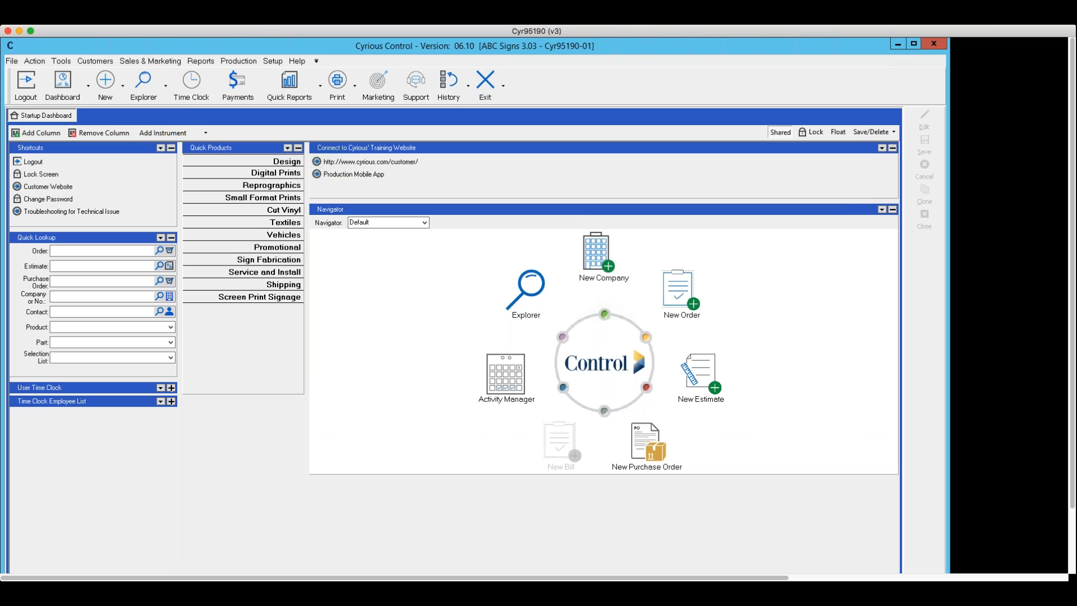